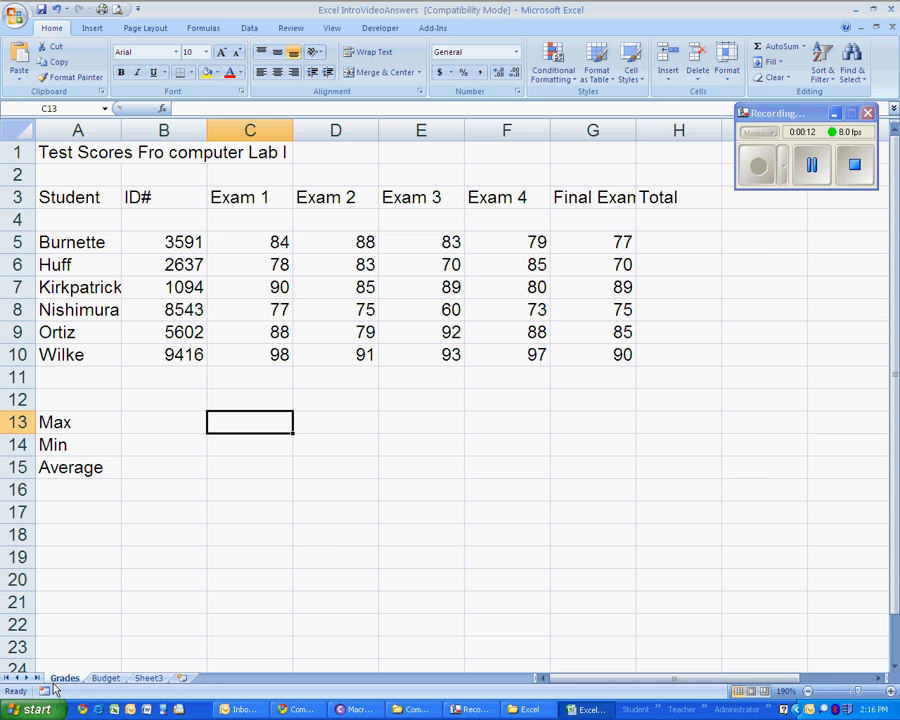
- Examine the Budget sheet and the student names, ID numbers and exam scores on the Grades sheet
left_click(104, 679)
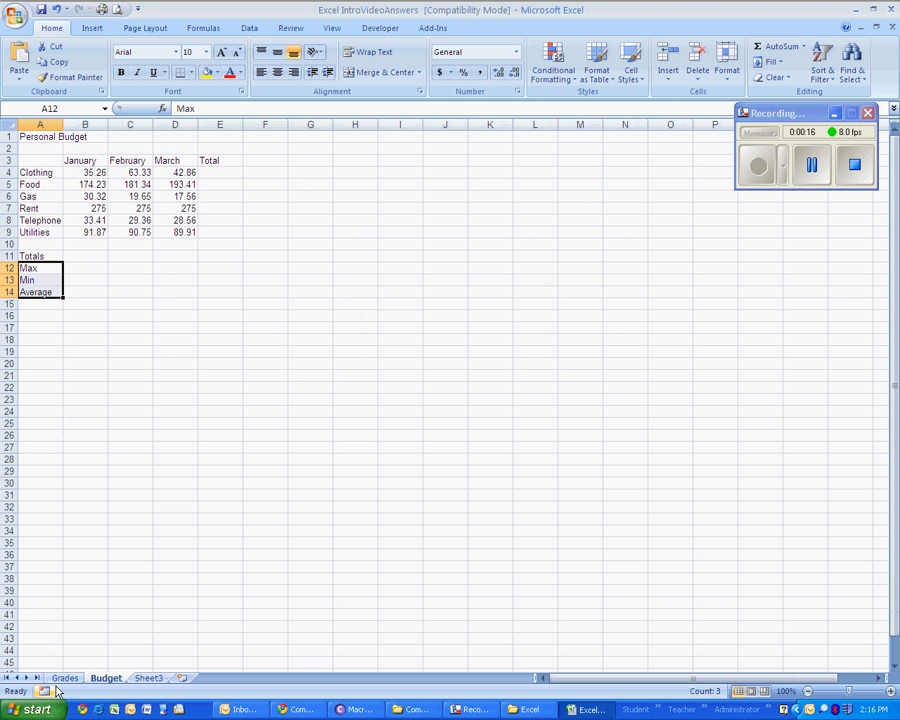
left_click(61, 679)
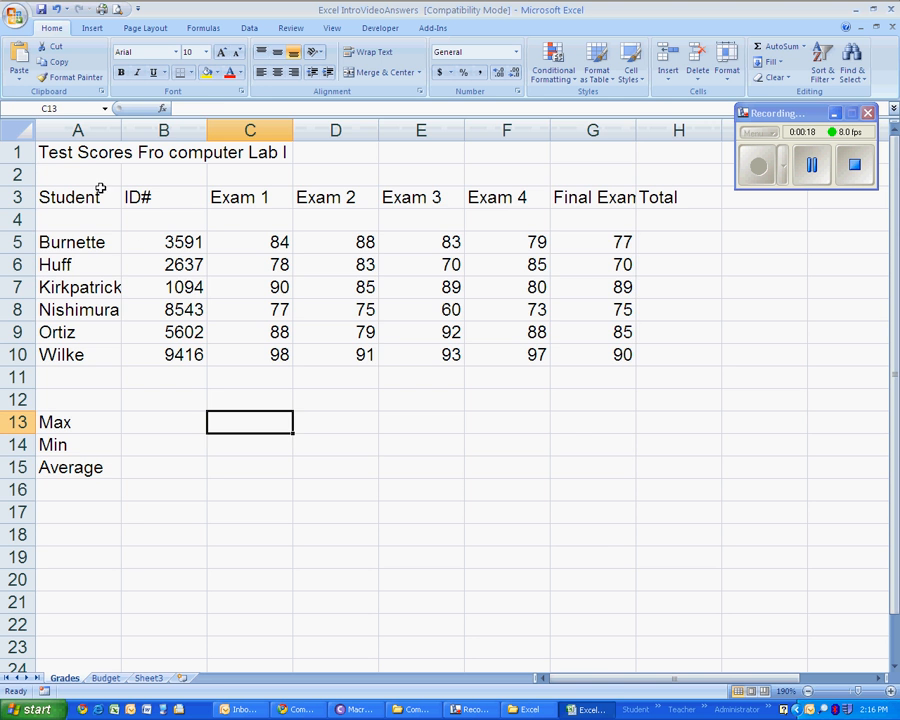
left_click_drag(88, 150, 618, 518)
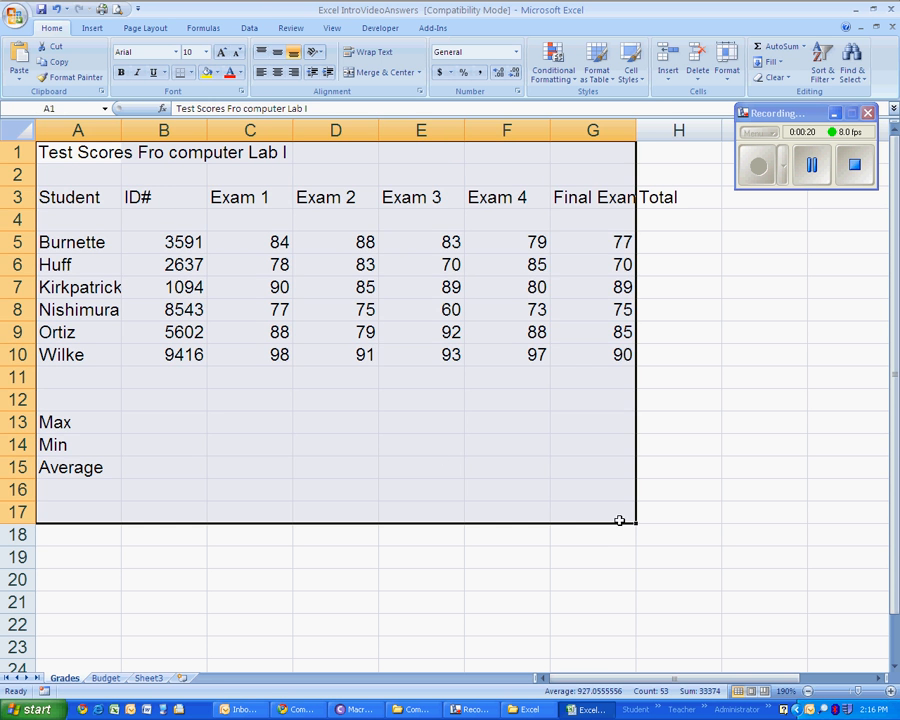
left_click(324, 396)
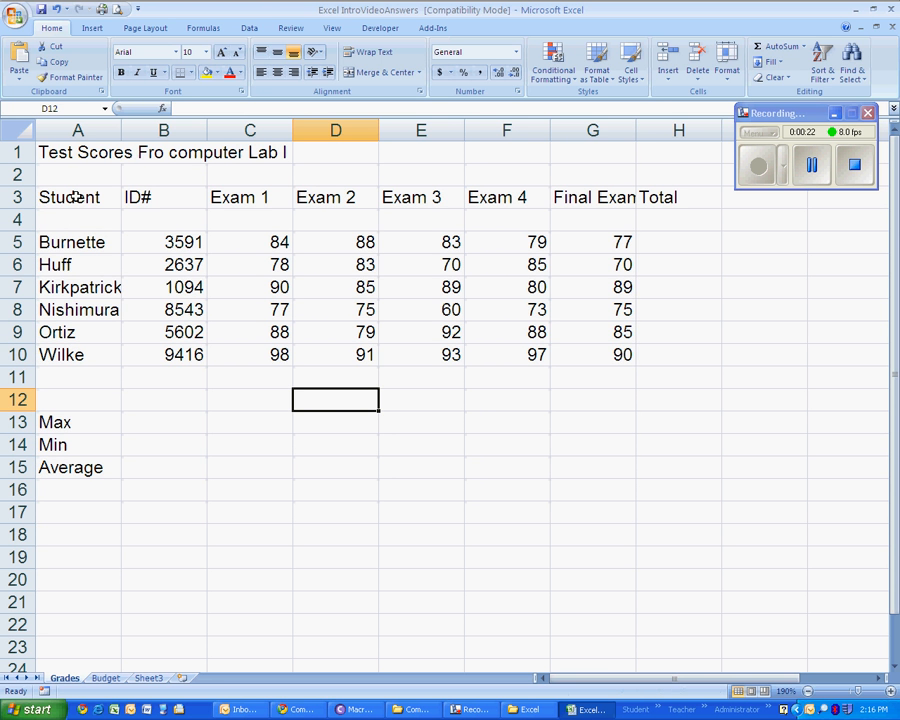
left_click_drag(66, 242, 75, 358)
left_click_drag(179, 240, 161, 350)
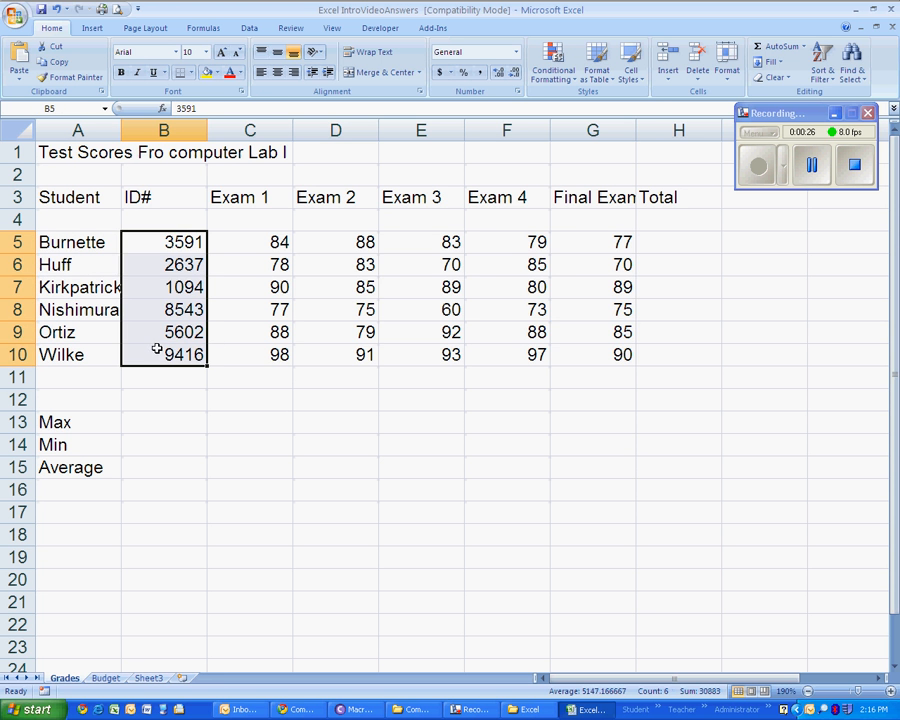
left_click_drag(248, 236, 567, 348)
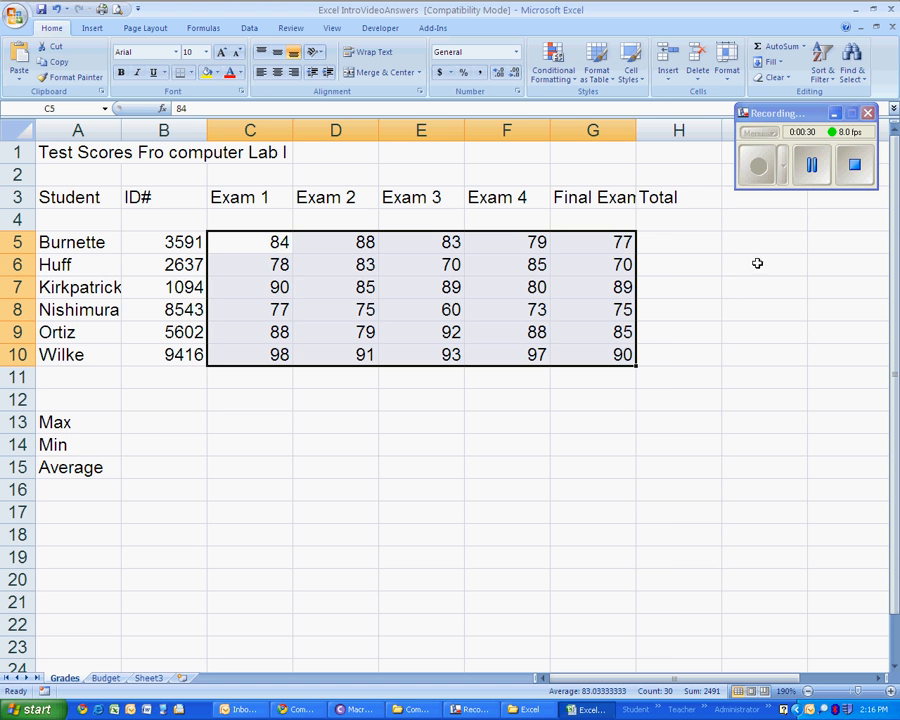
- Examine the empty Total cells beside each student and the Max, Min and Average rows beneath the exam scores
left_click(652, 196)
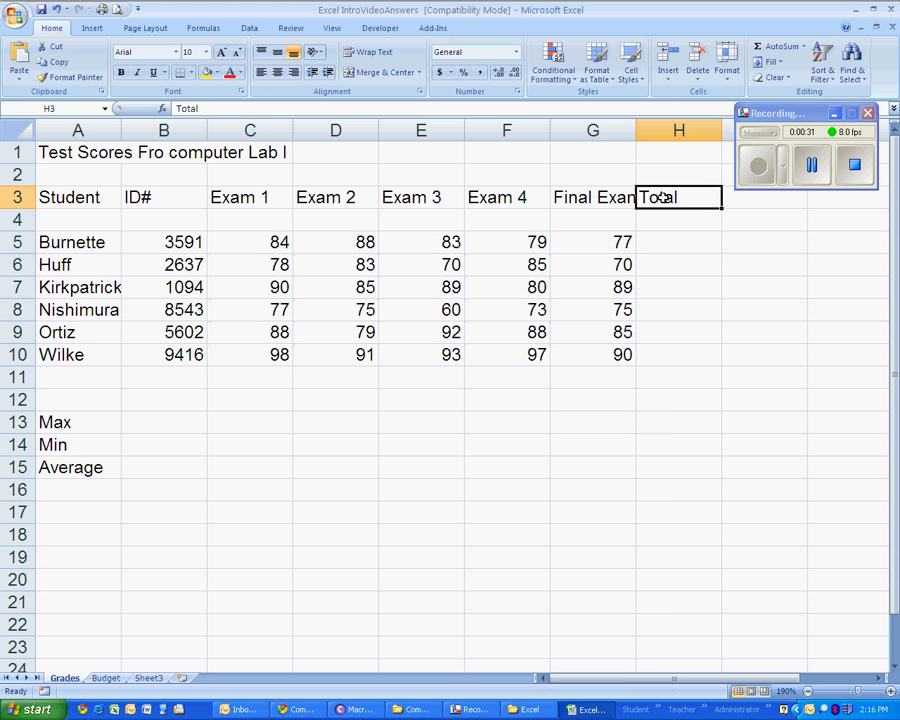
left_click(790, 114)
left_click_drag(790, 114, 793, 99)
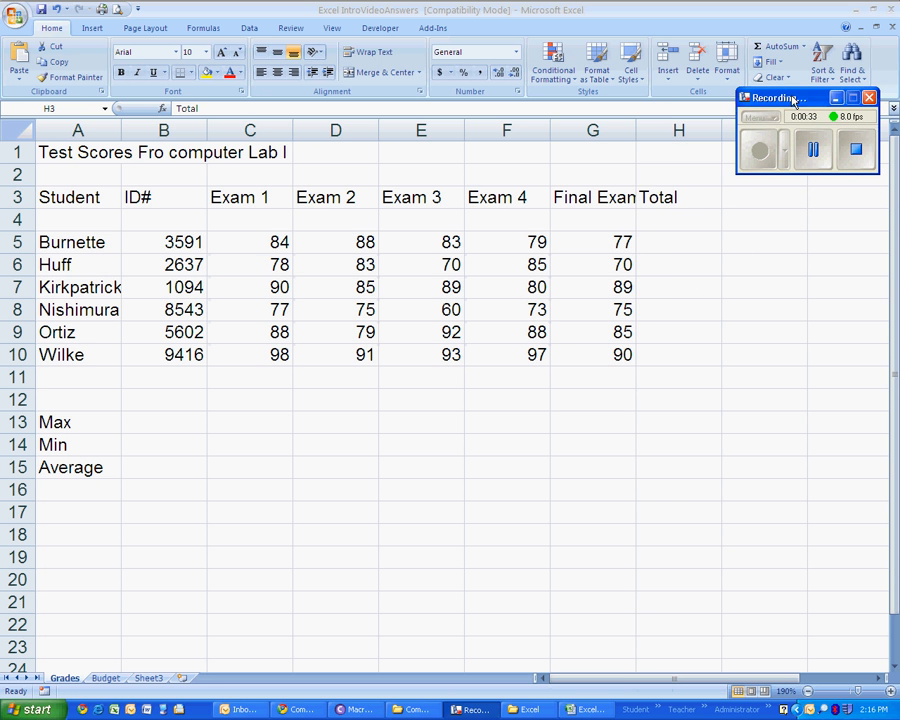
left_click(659, 241)
left_click(653, 246)
left_click(654, 266)
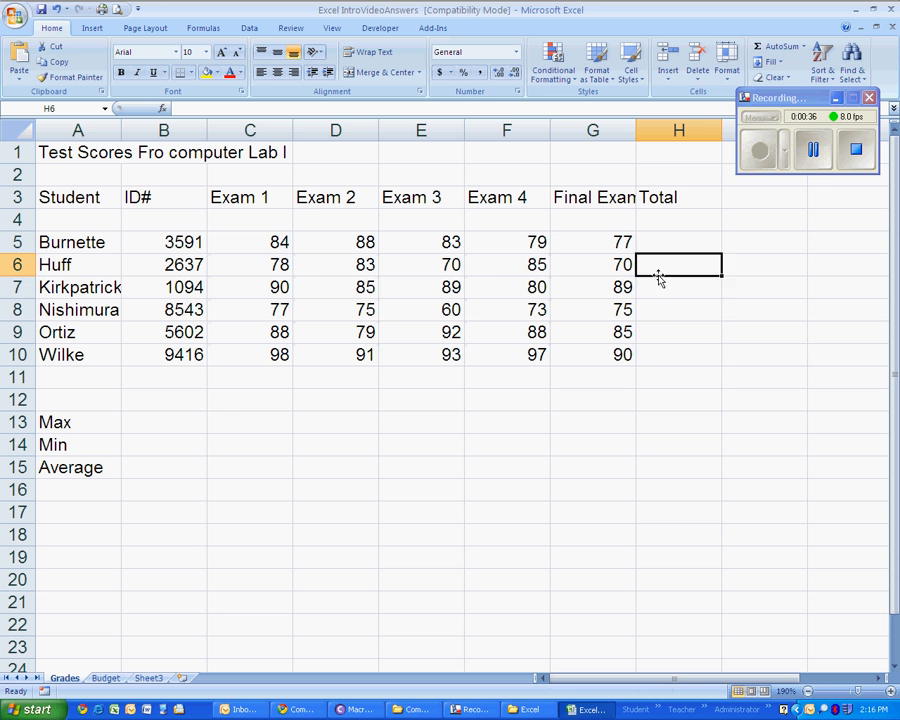
left_click(654, 310)
left_click(653, 333)
left_click(658, 352)
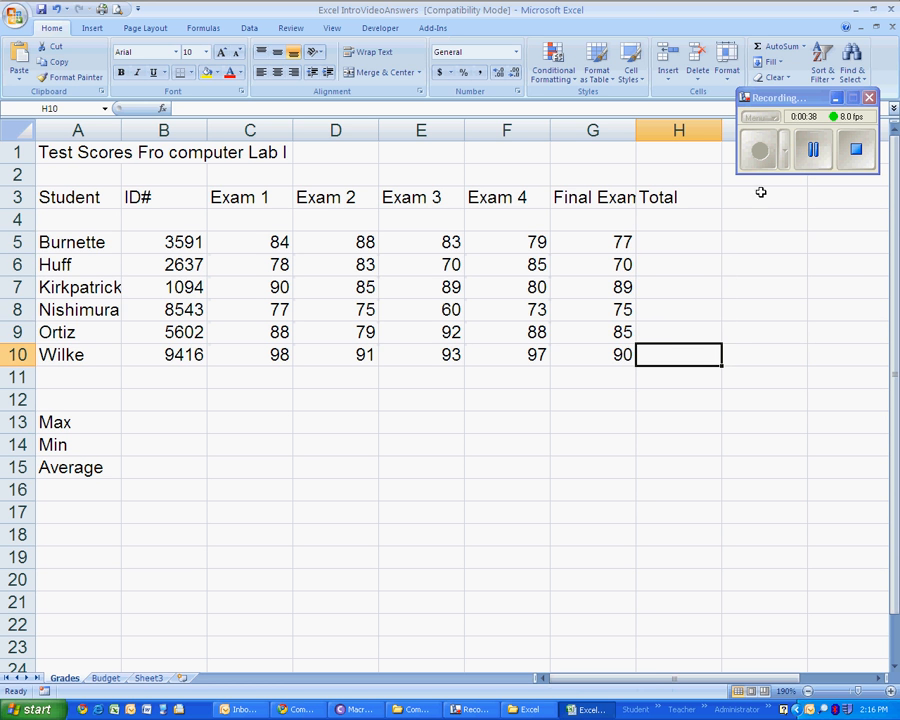
left_click_drag(757, 196, 749, 351)
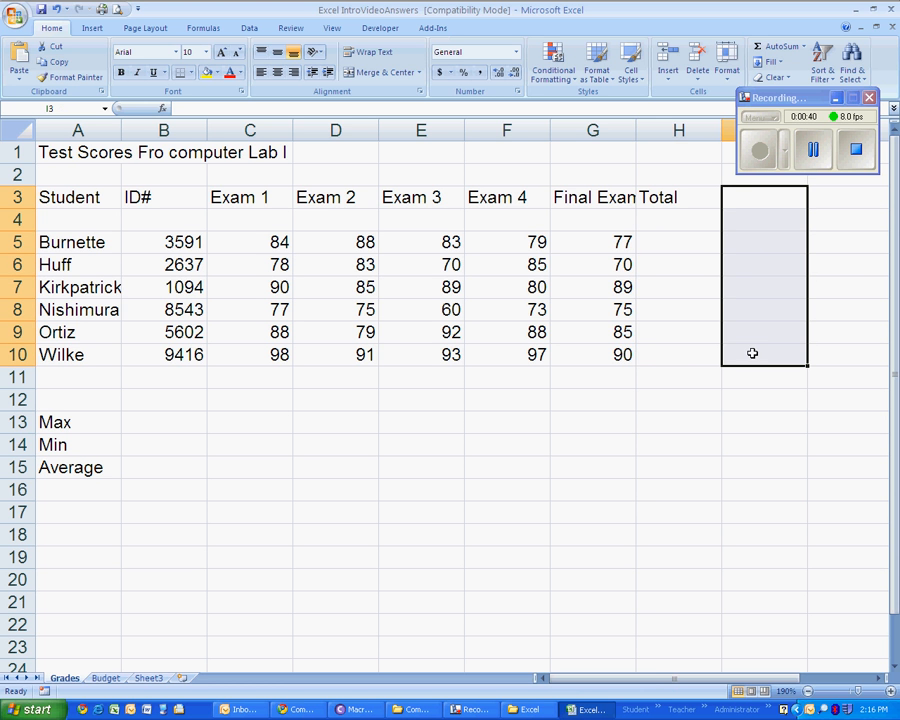
left_click_drag(81, 424, 569, 467)
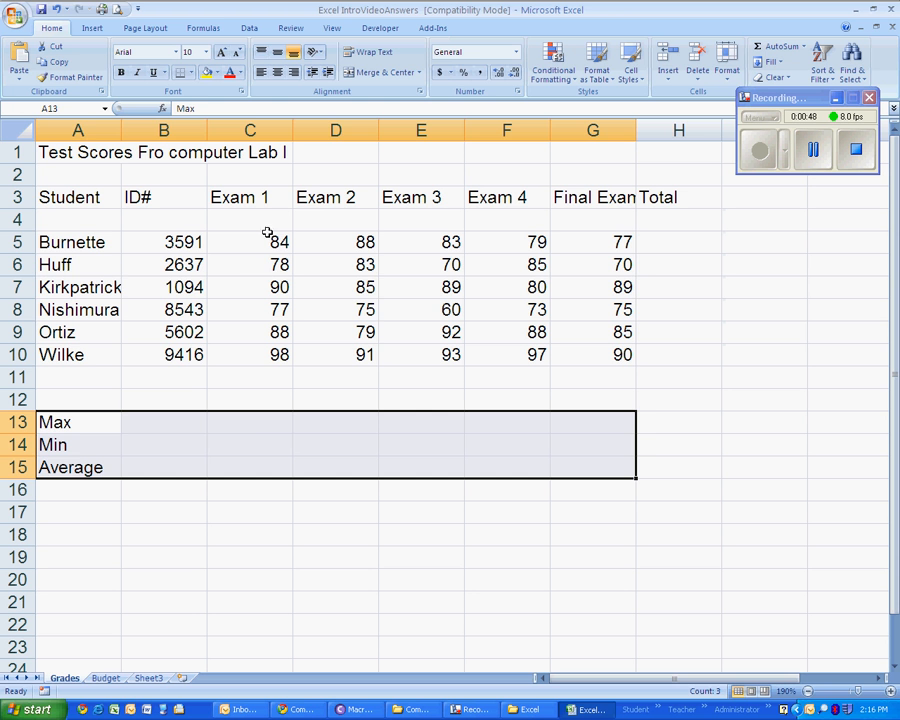
left_click_drag(261, 424, 272, 457)
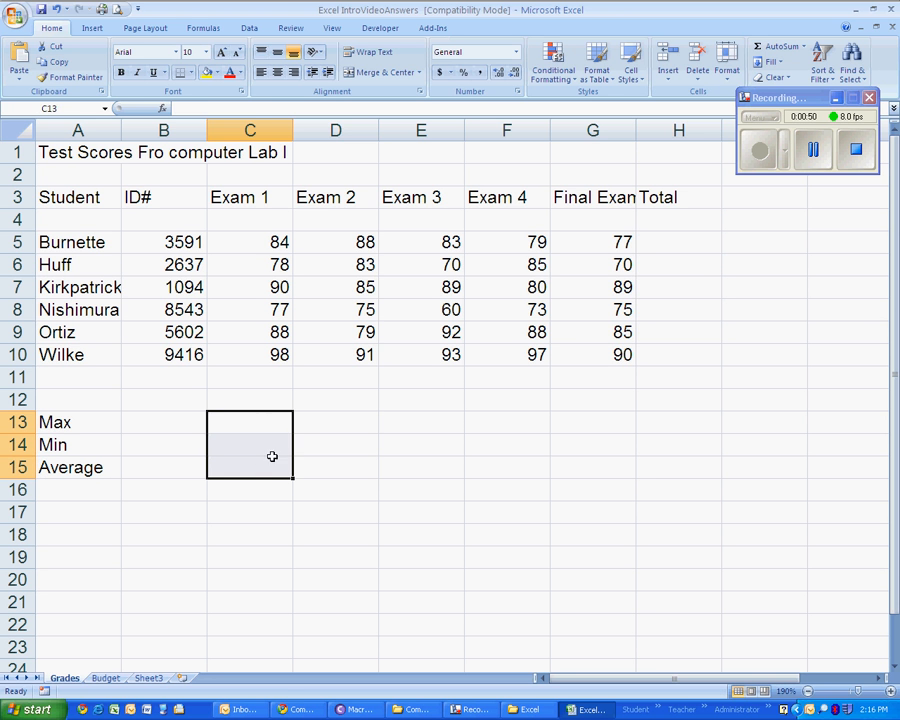
left_click_drag(328, 422, 328, 466)
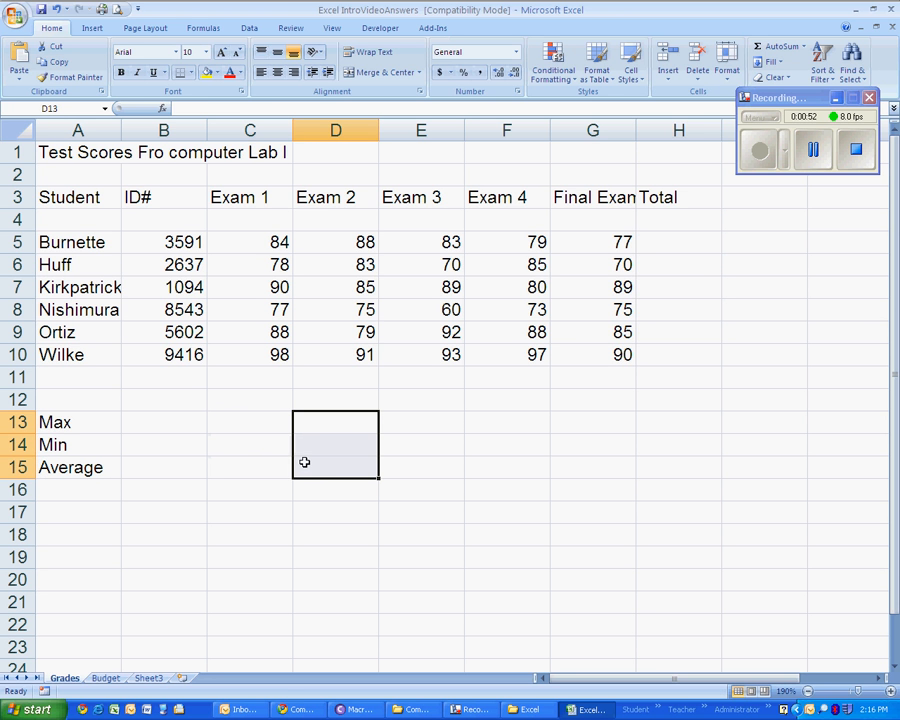
- Enter the formula =C5+D5+E5+F5+G5 in H5 to total the first student's exam scores
left_click(673, 242)
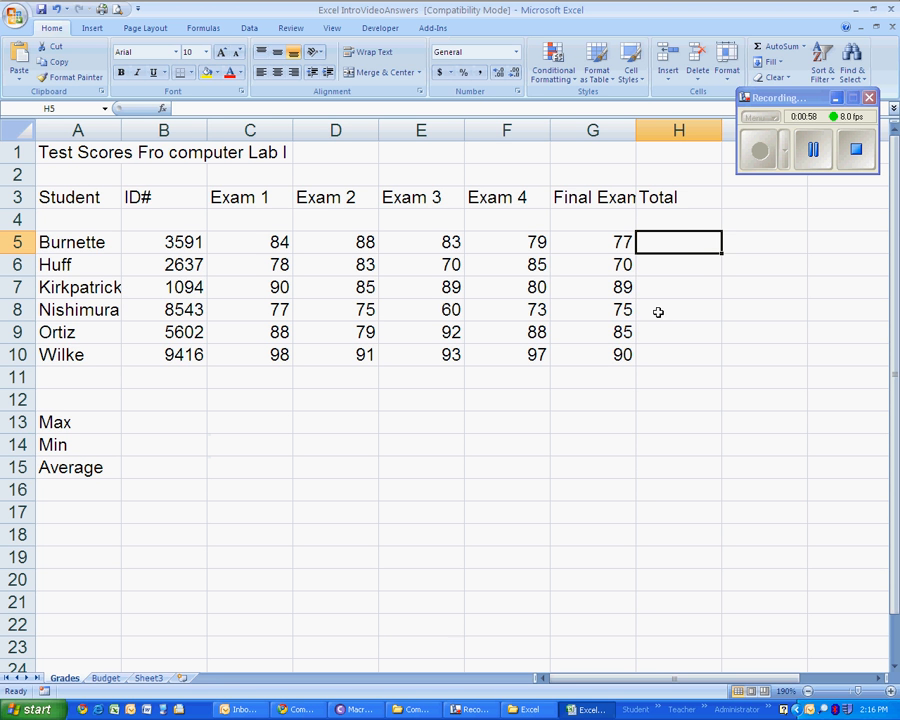
left_click(890, 691)
left_click(891, 691)
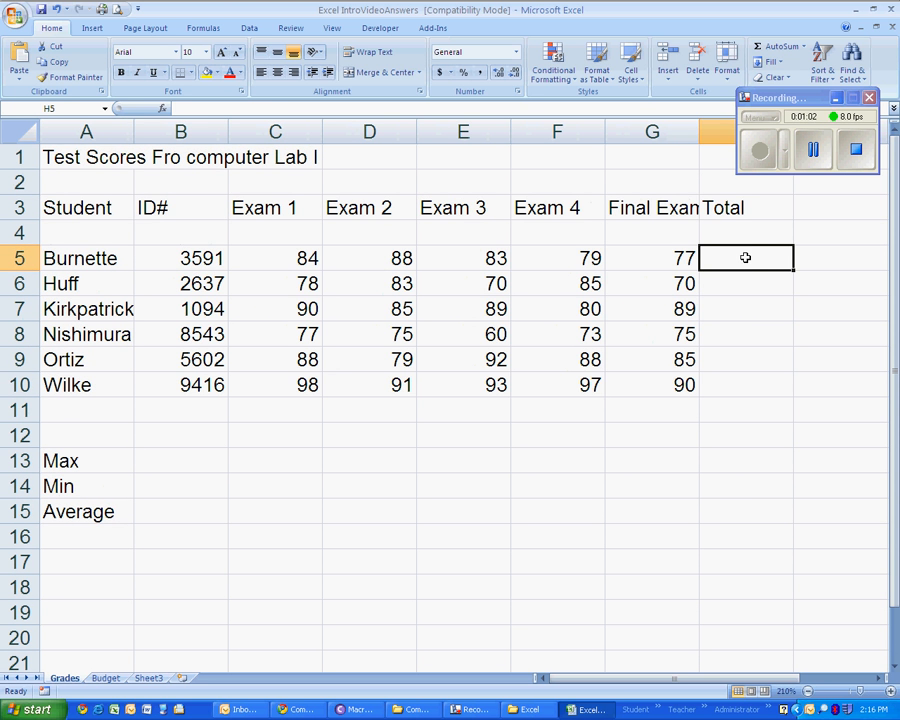
left_click_drag(788, 101, 798, 125)
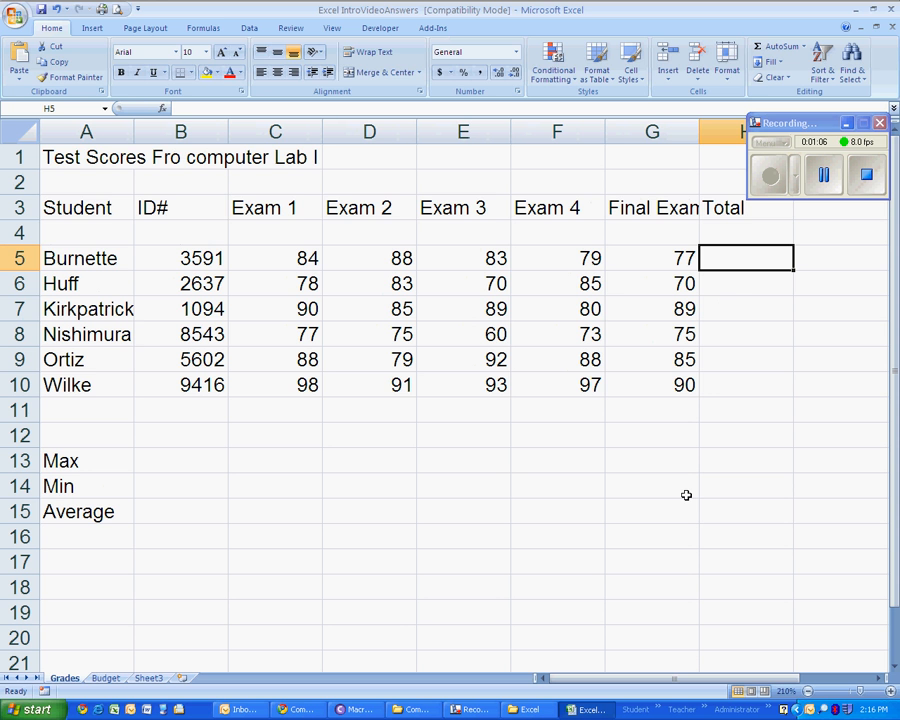
type("=")
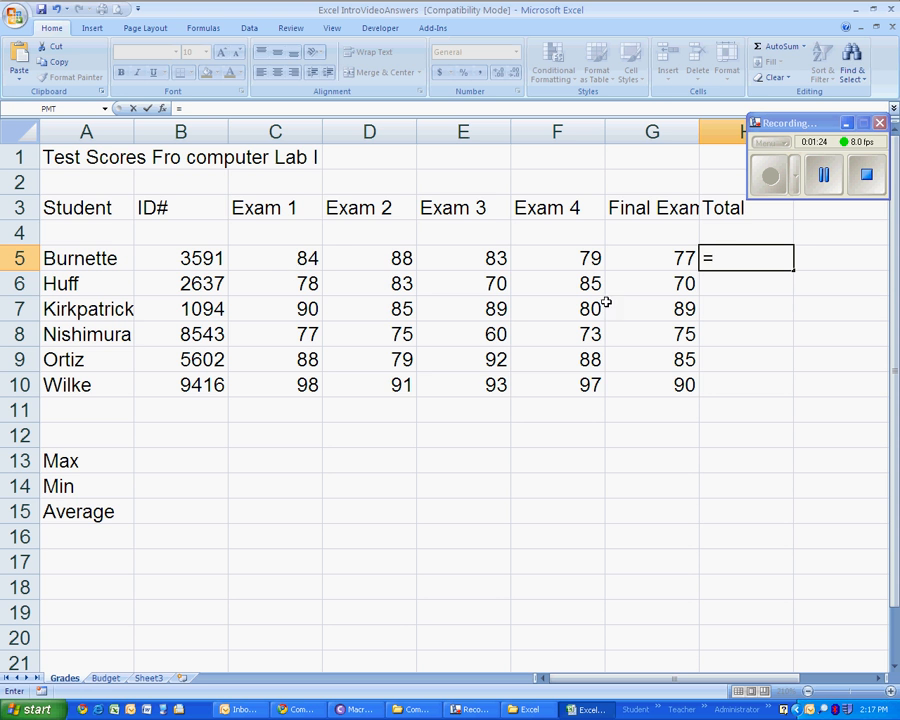
left_click(297, 259)
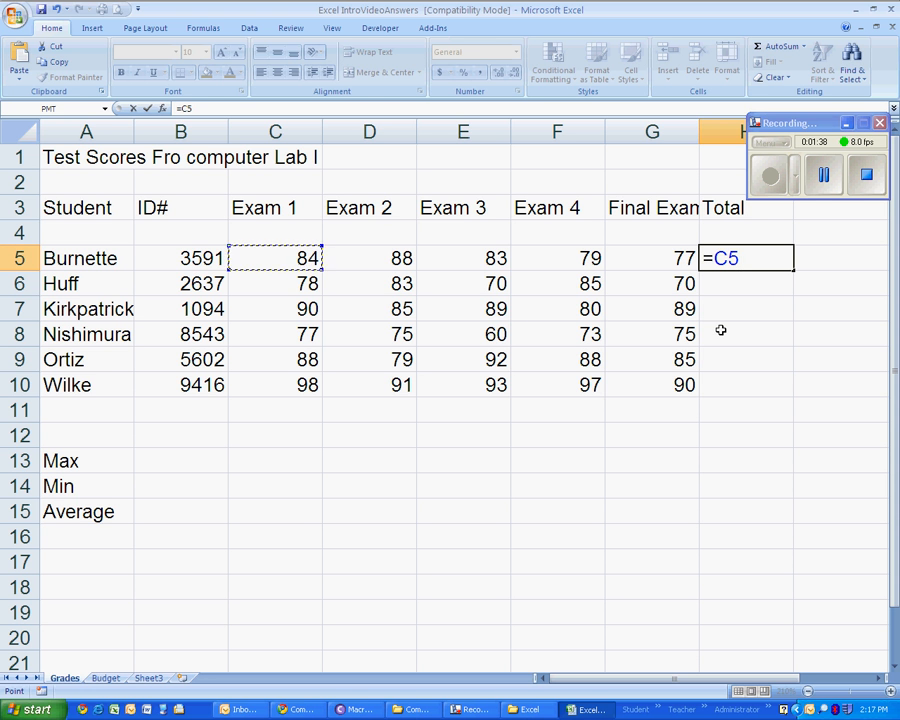
type("+")
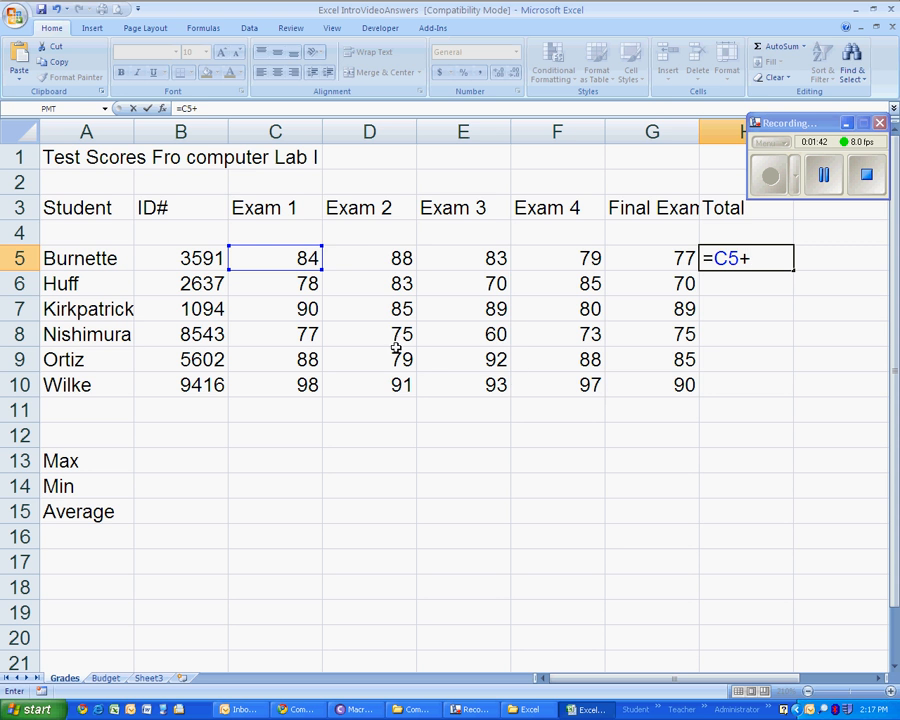
left_click(360, 256)
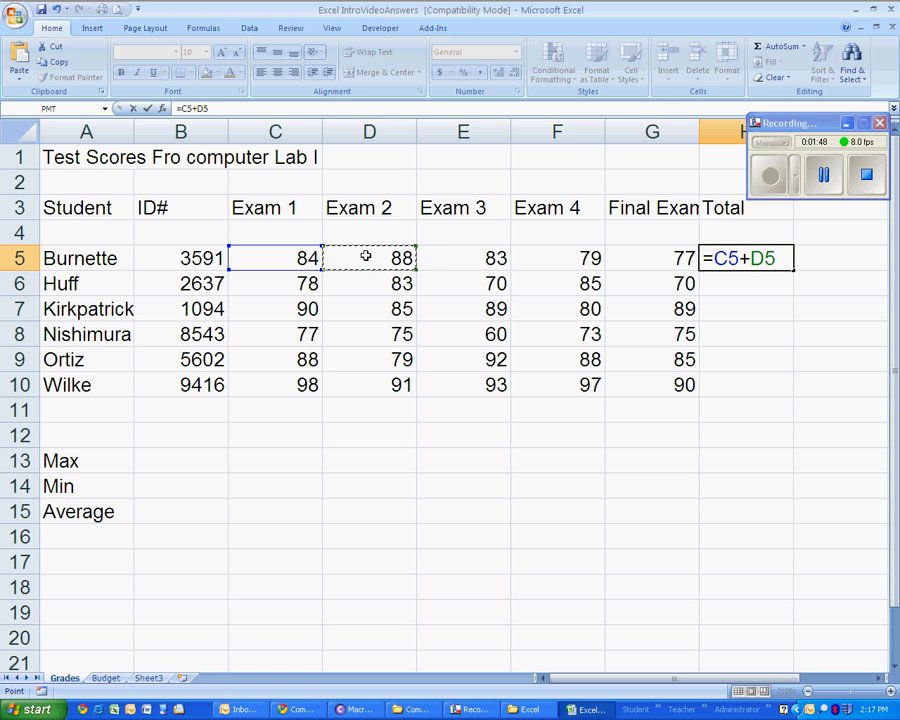
type("+")
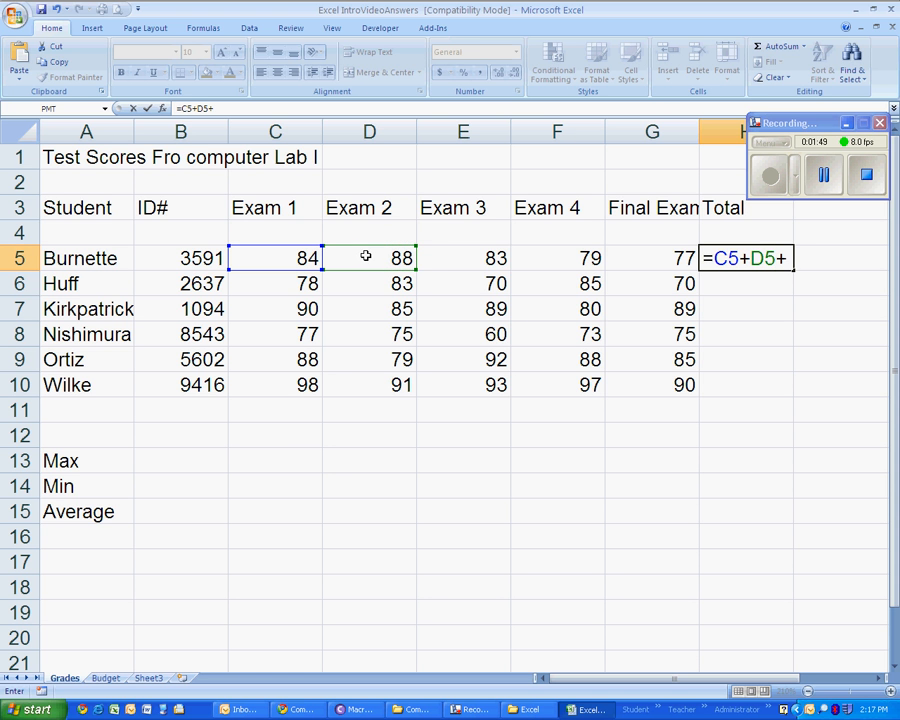
left_click(477, 259)
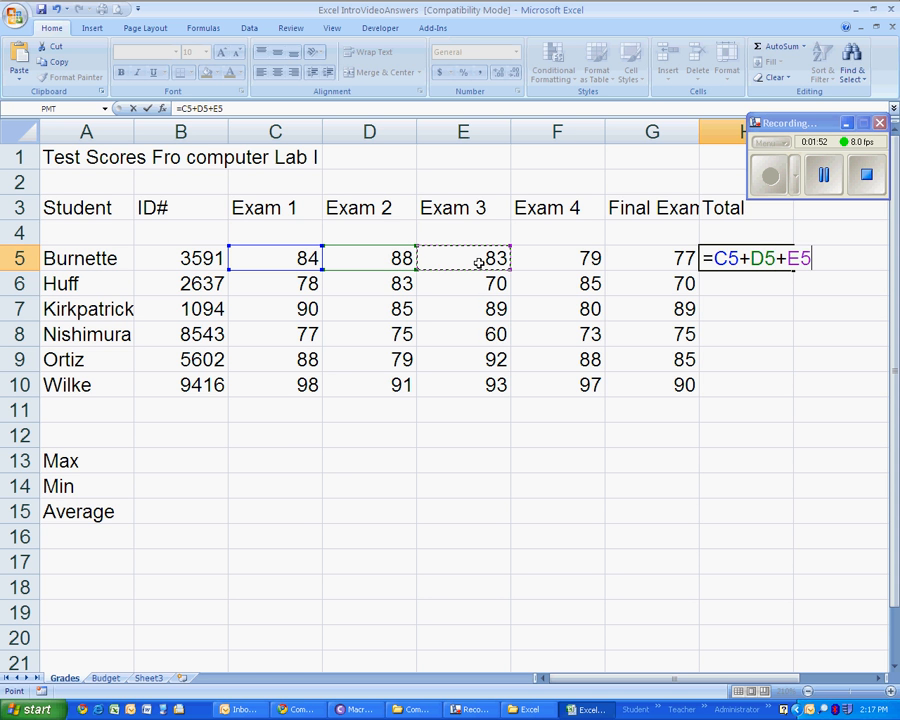
type("+")
left_click(548, 257)
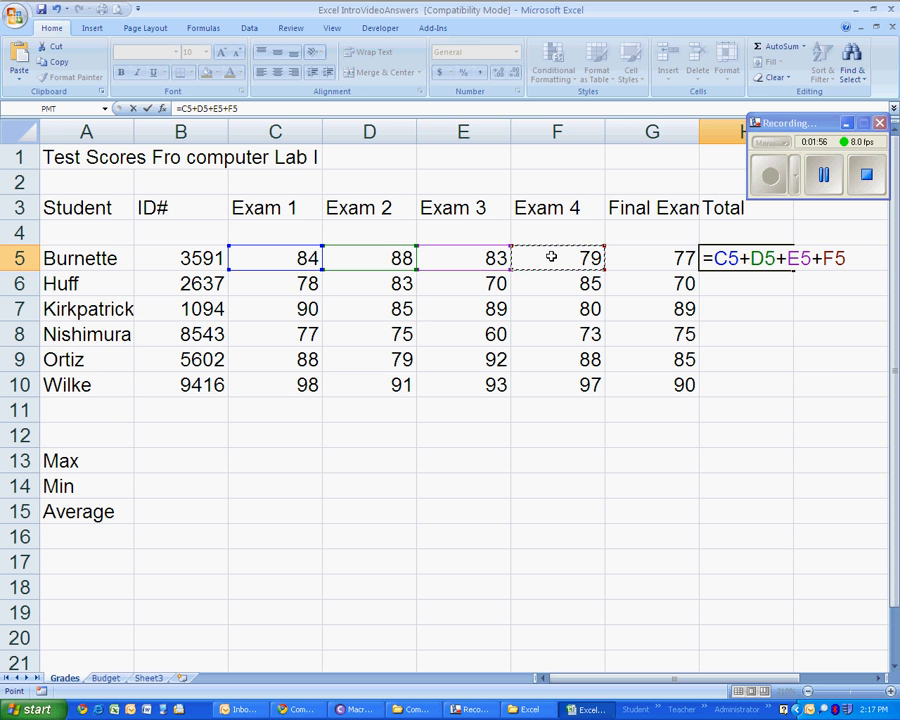
type("+")
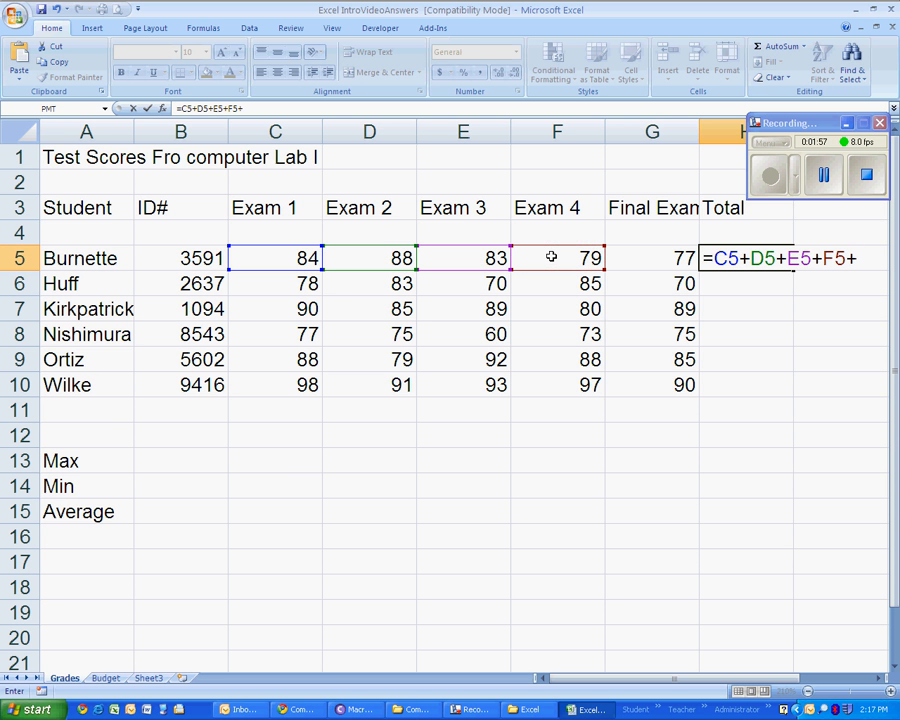
left_click(645, 258)
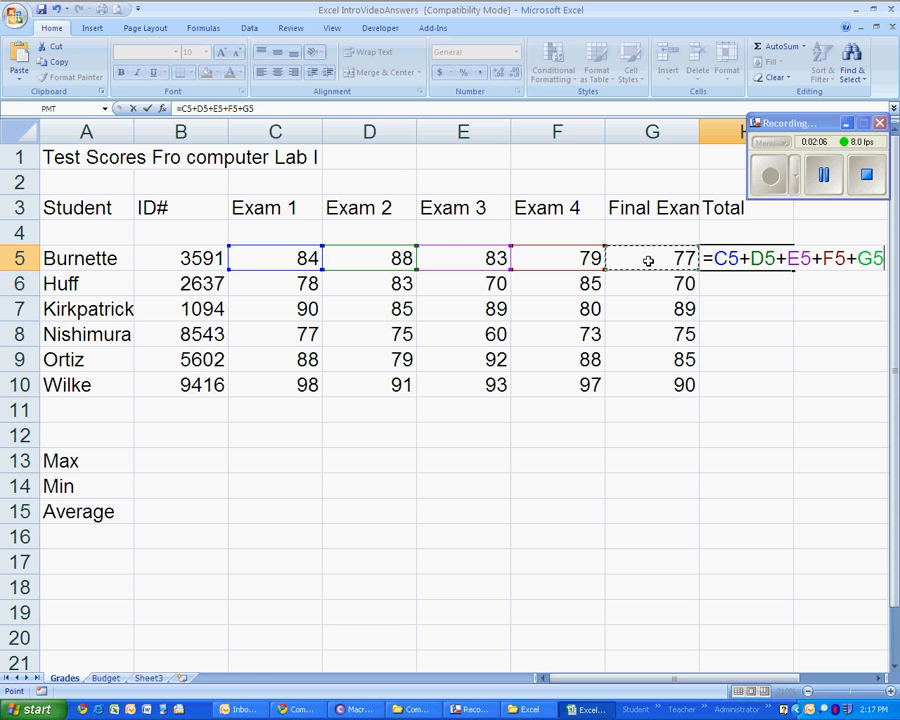
key("Return")
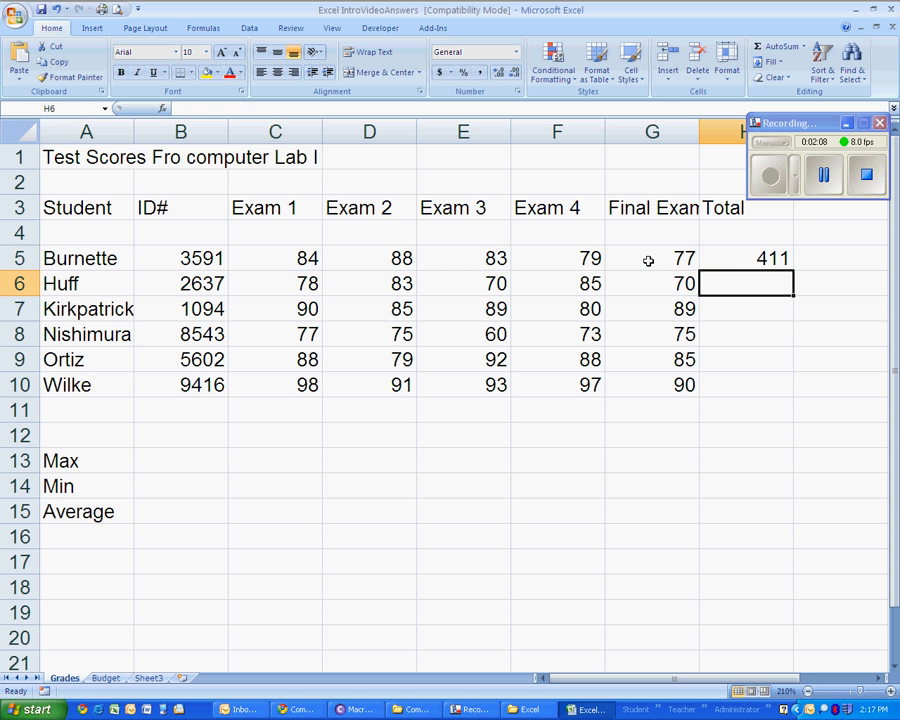
- Review the addition formula stored in the first student's Total cell, H5, leaving it as it is
left_click(726, 259)
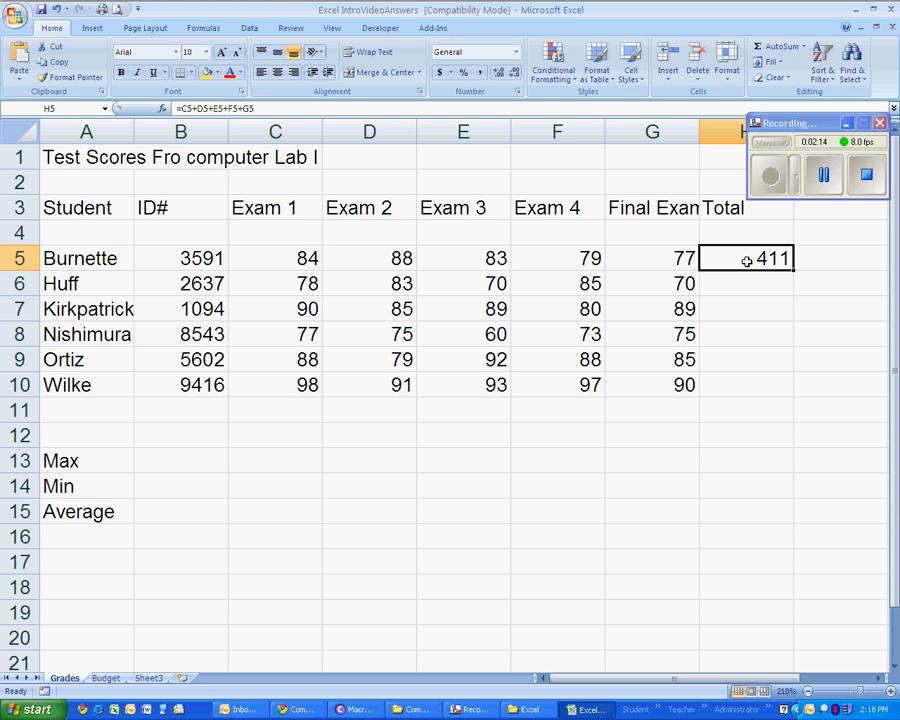
double_click(249, 108)
left_click_drag(246, 107, 157, 105)
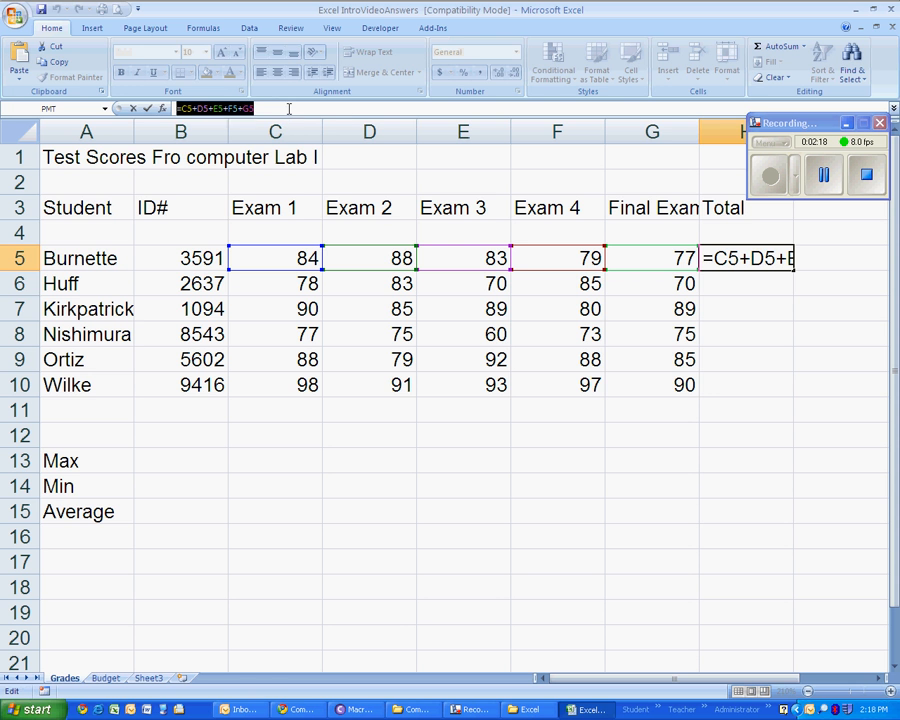
left_click(285, 106)
left_click_drag(266, 106, 167, 105)
key("Return")
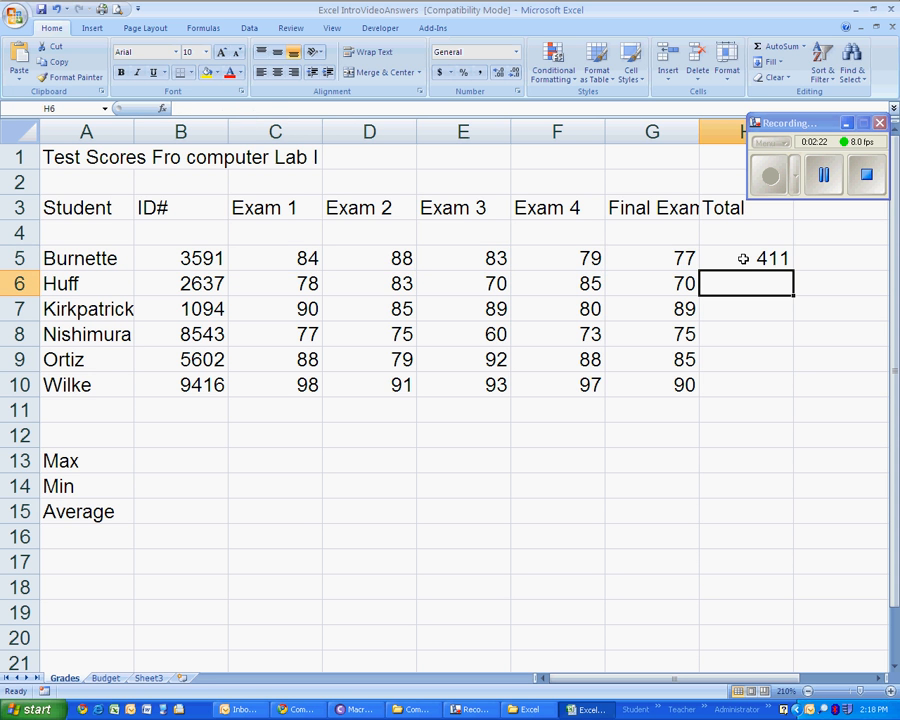
left_click(748, 258)
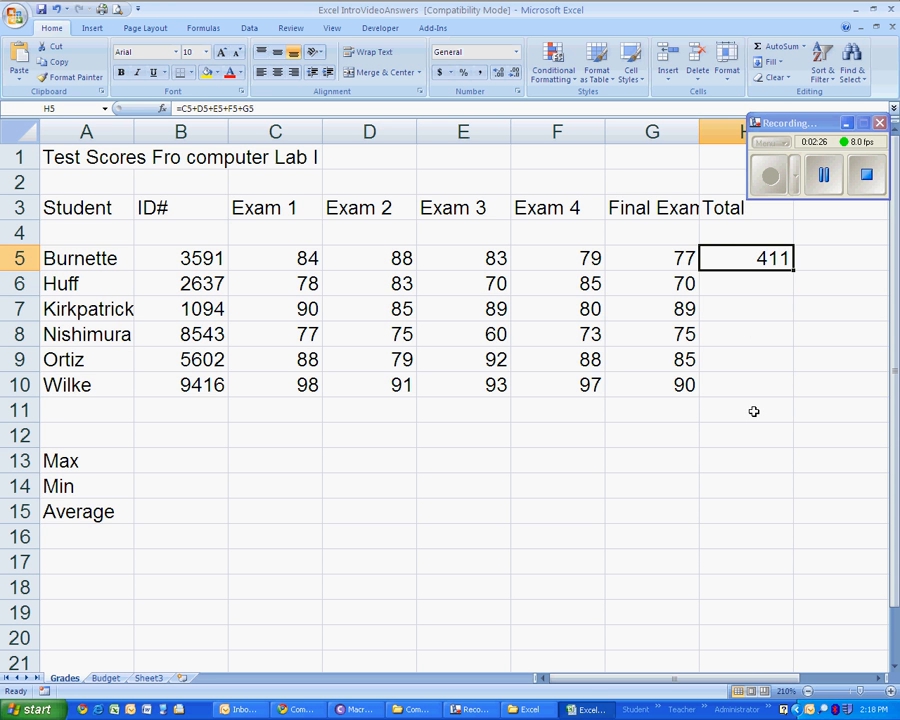
- Enter the formula =C6+D6+E6+F6+G6 in H6 for the second student's total and fill it down through H10
left_click(735, 287)
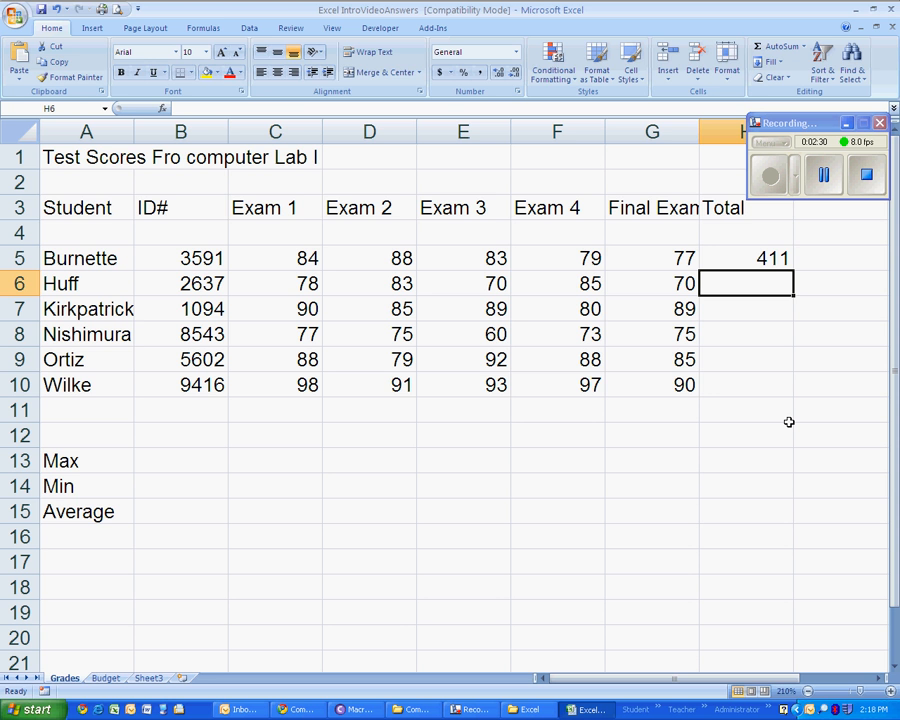
type("=")
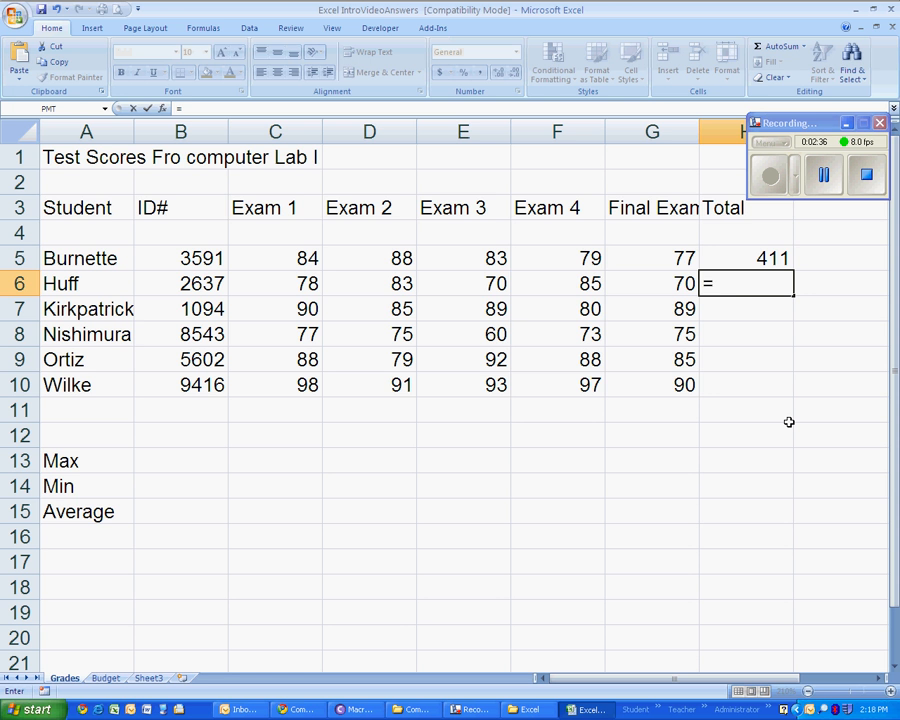
key("Left")
key("Left")
key("Left")
key("Left")
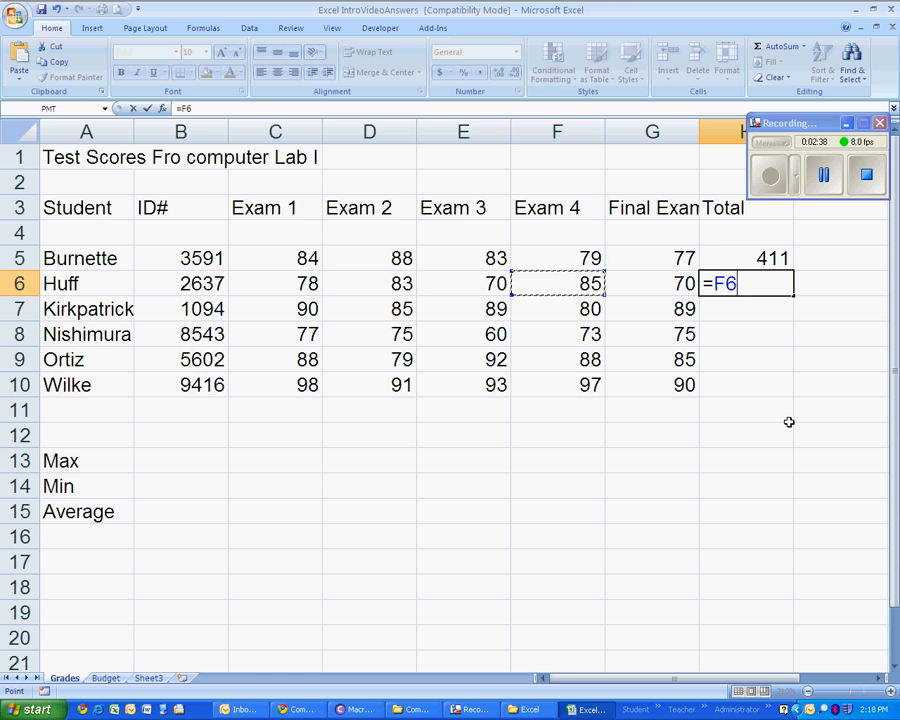
key("Left")
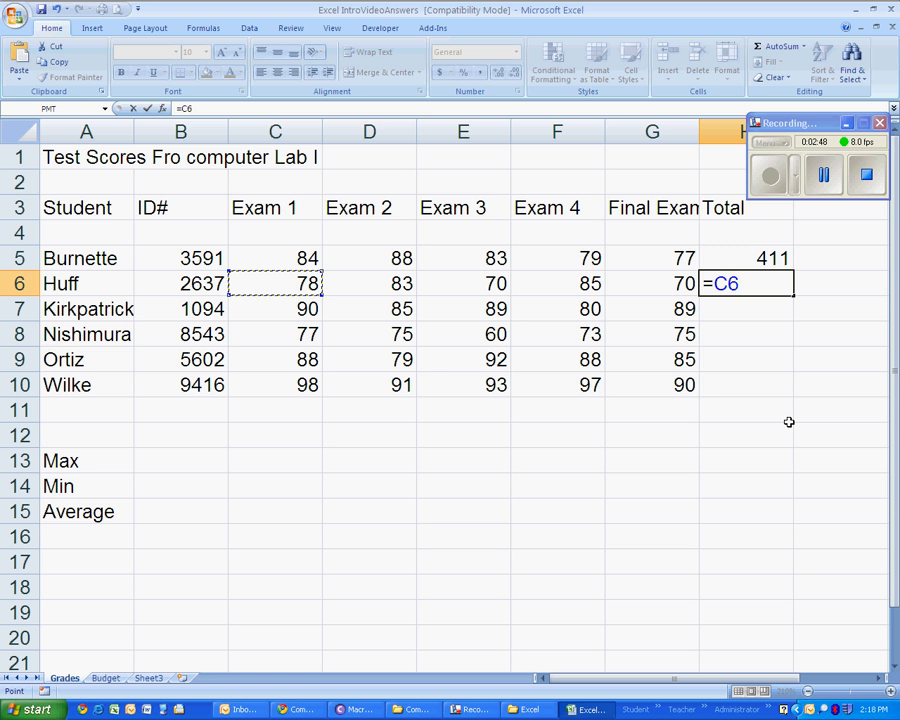
type("+")
key("Left")
key("Left")
key("Left")
key("Left")
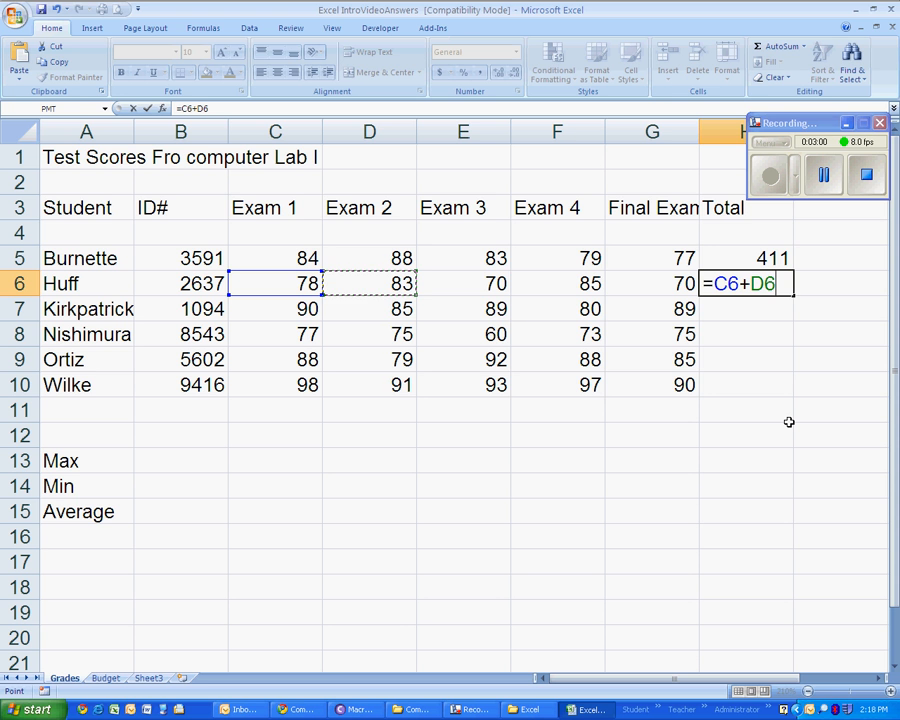
type("+")
key("Left")
key("Left")
key("Left")
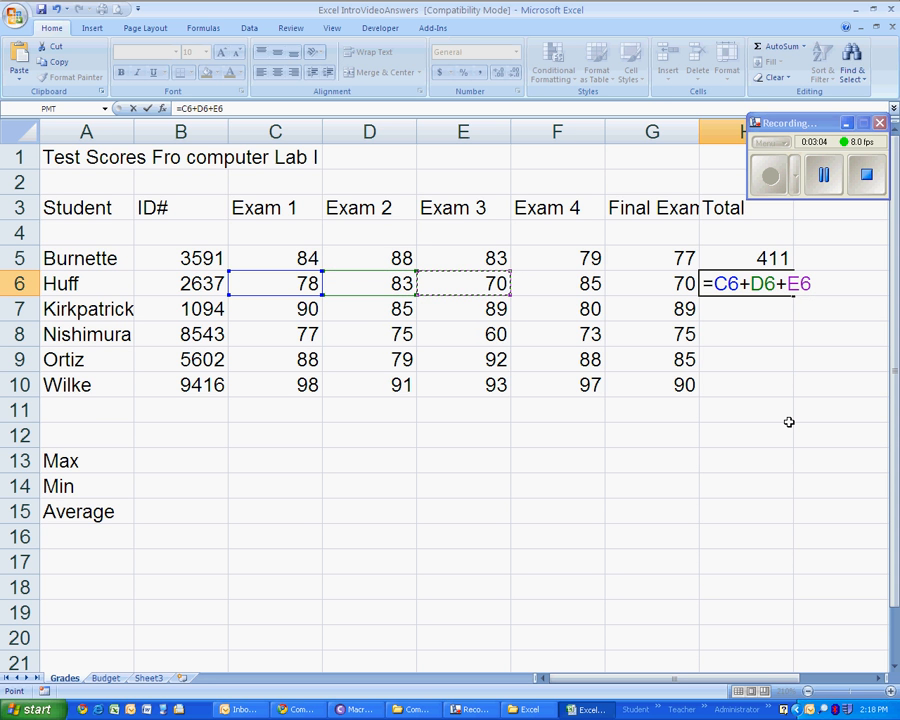
type("+")
key("Left")
key("Left")
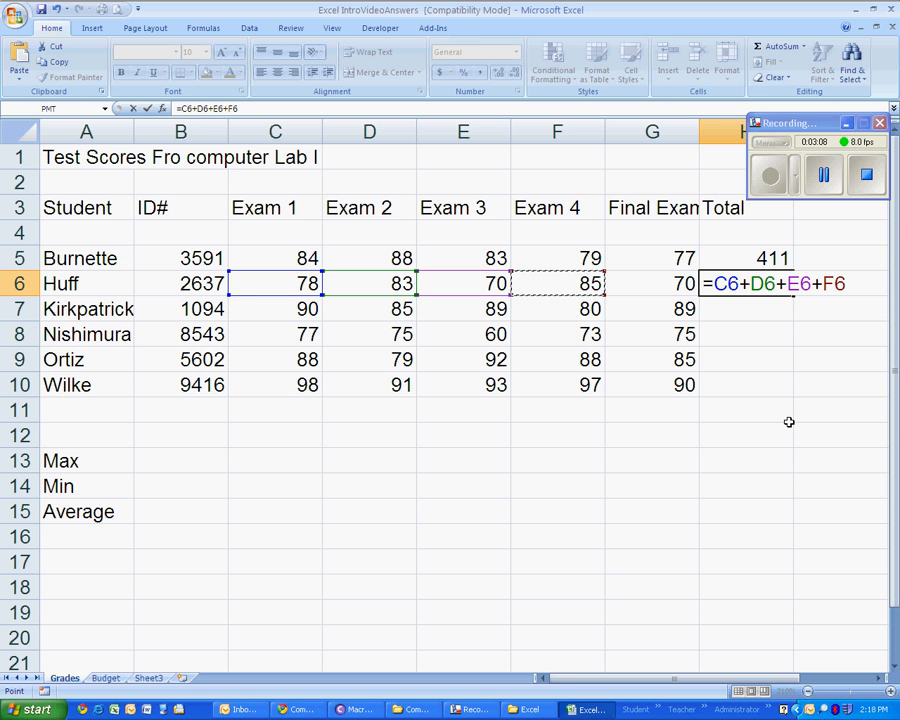
type("+")
key("Left")
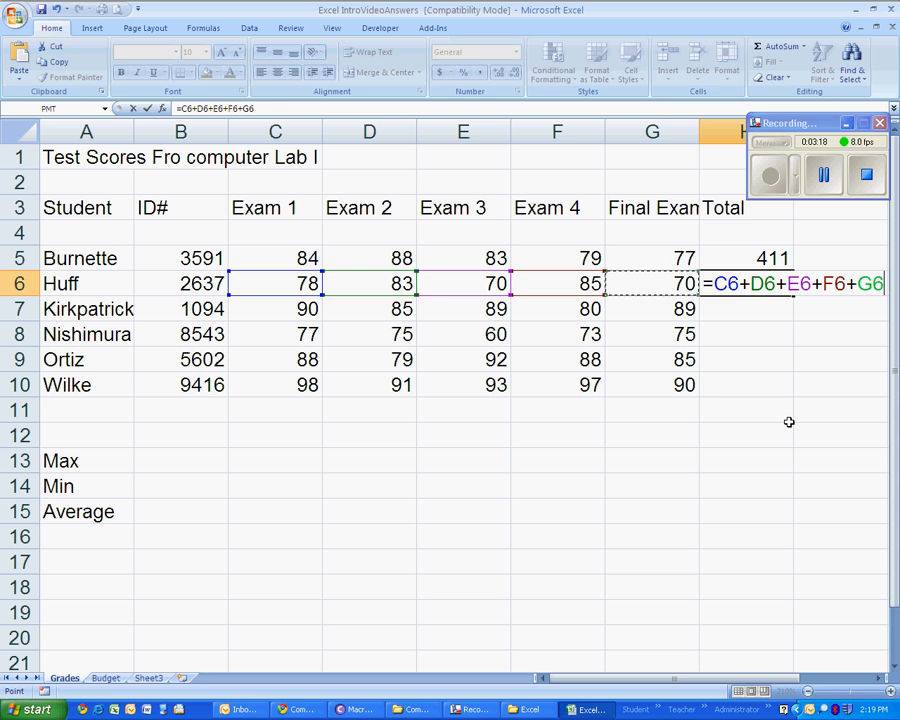
key("Return")
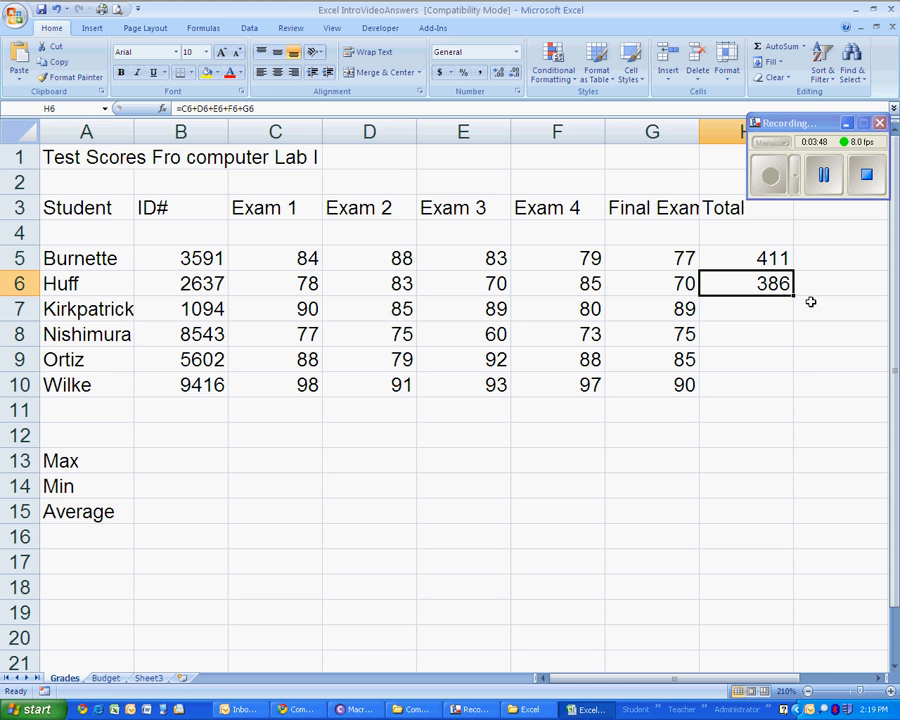
left_click_drag(793, 297, 782, 392)
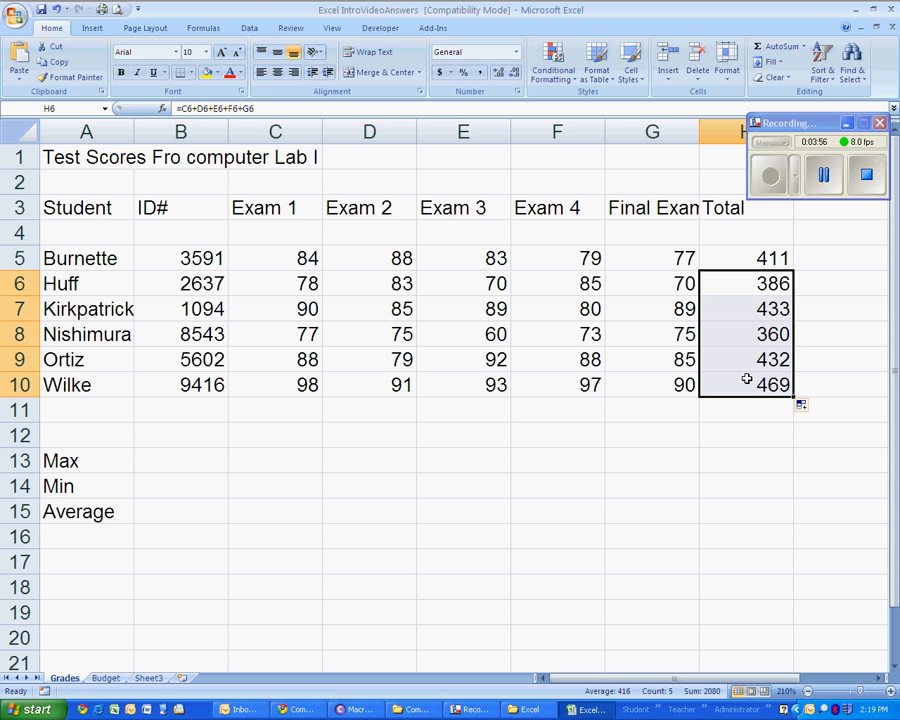
- Examine how the cell references change from row to row in the addition formulas in H5 through H10
left_click(753, 304)
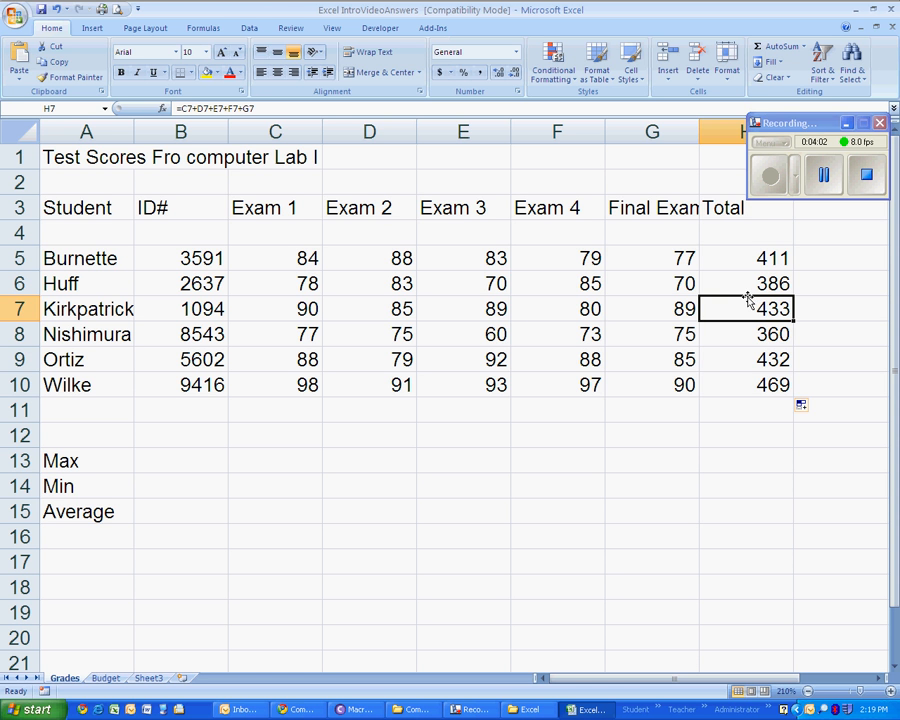
left_click(747, 336)
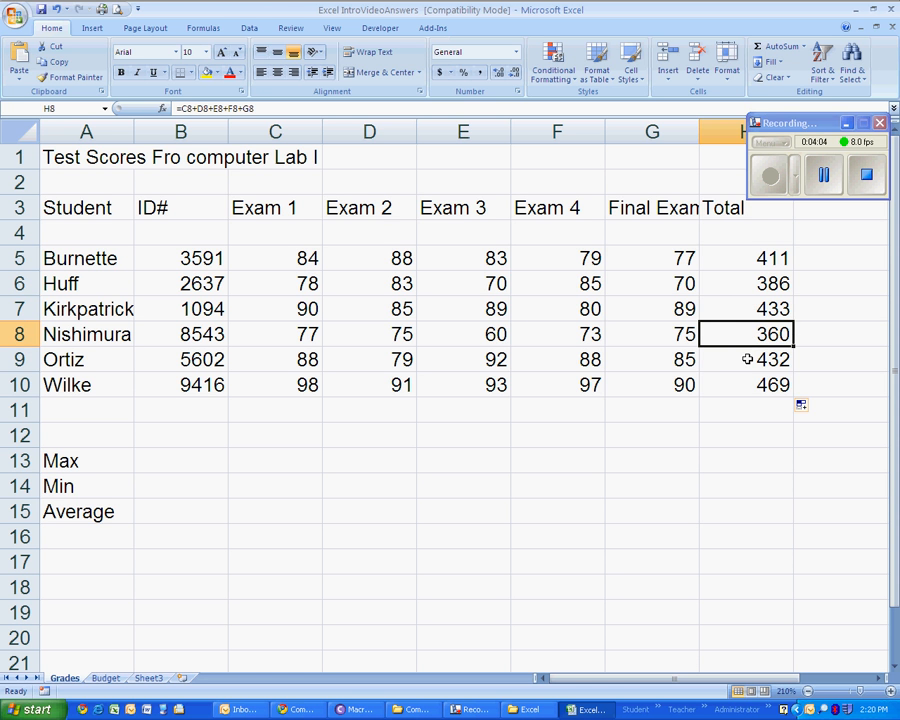
left_click(747, 367)
left_click(750, 378)
left_click(747, 360)
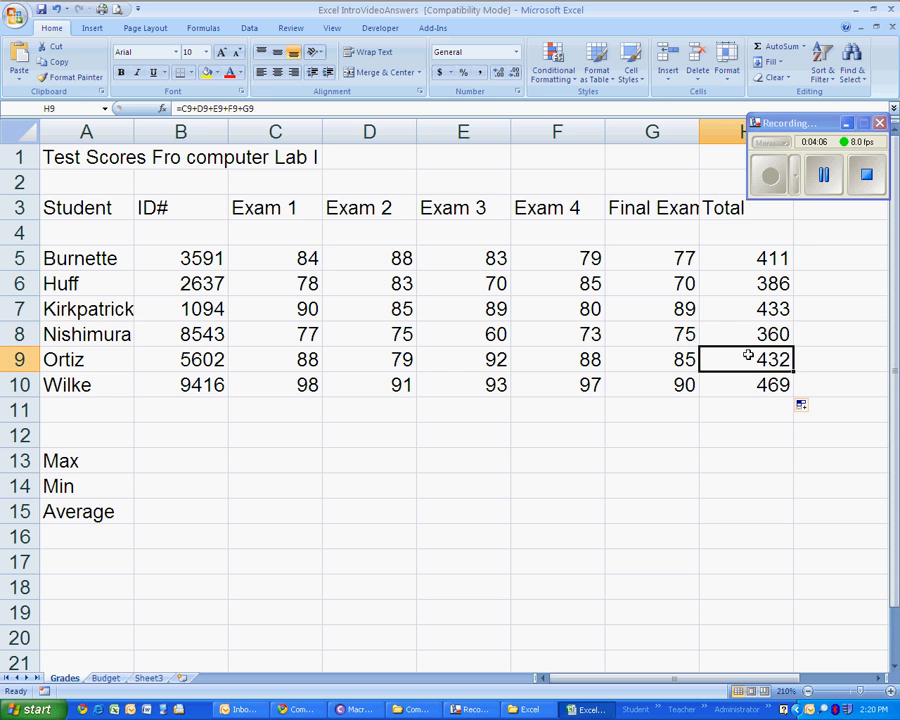
left_click(746, 336)
left_click(747, 309)
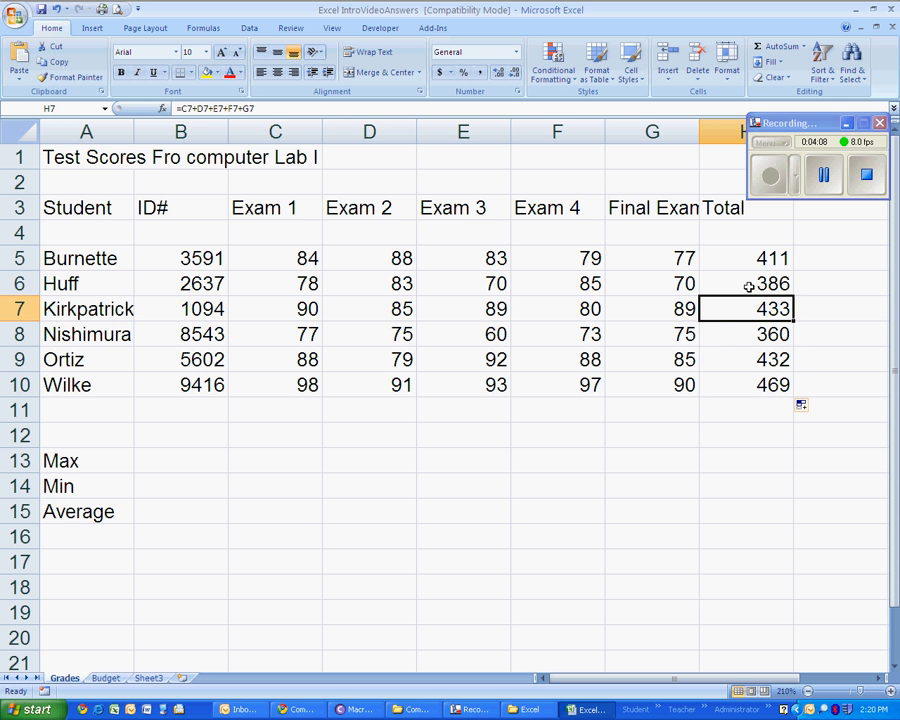
left_click(745, 284)
left_click(746, 258)
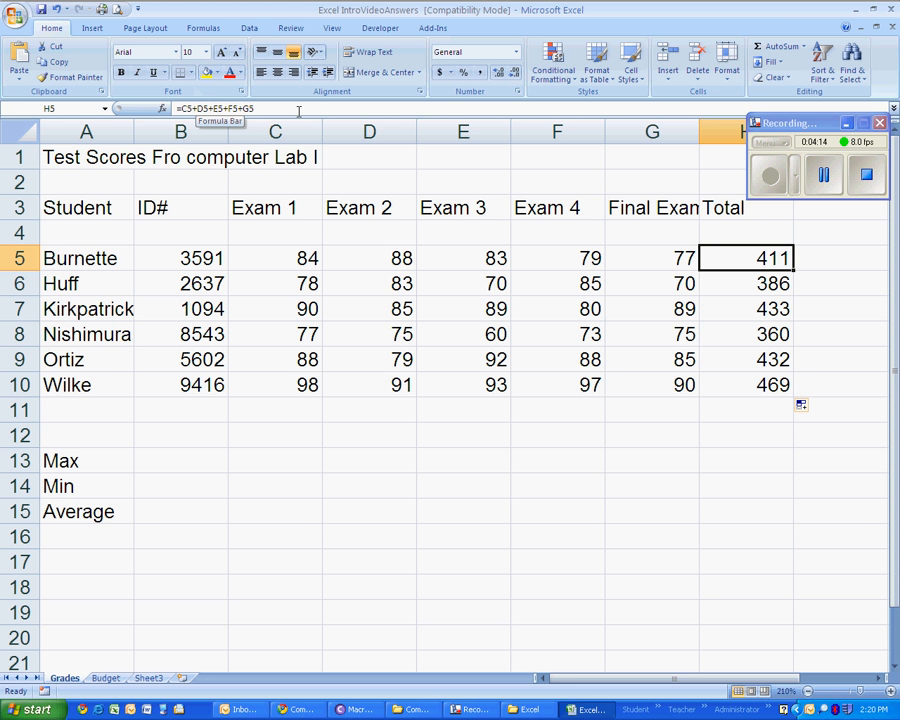
key("Down")
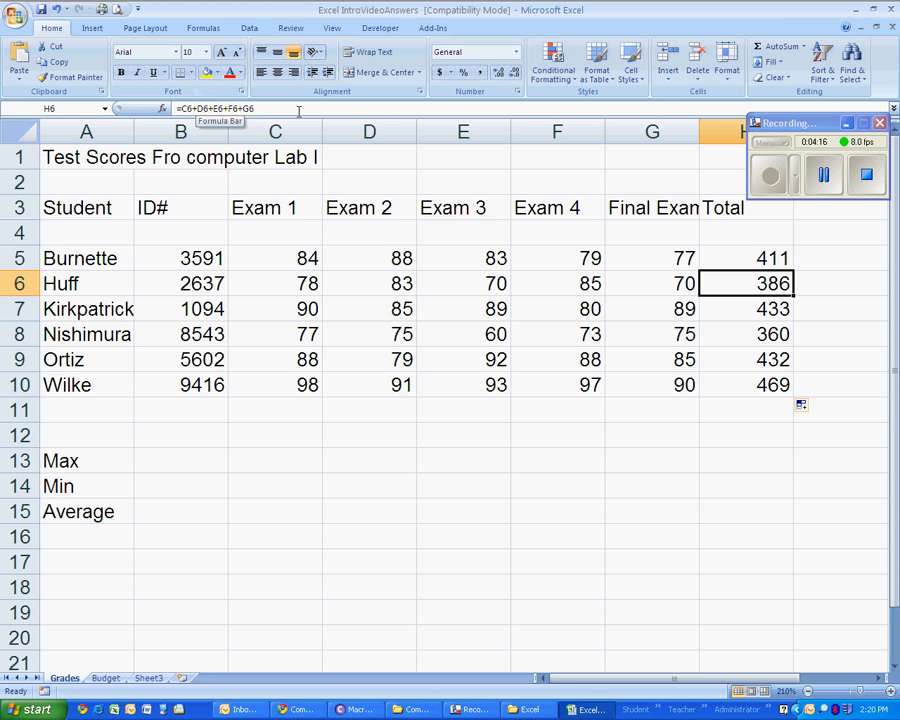
key("Down")
key("Down")
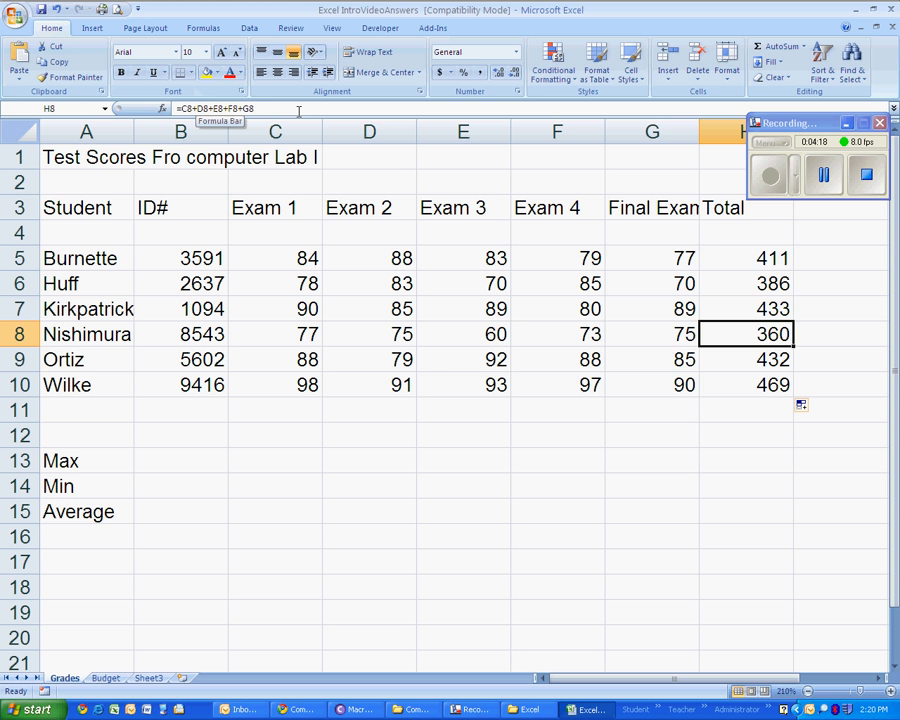
key("Up")
key("Up")
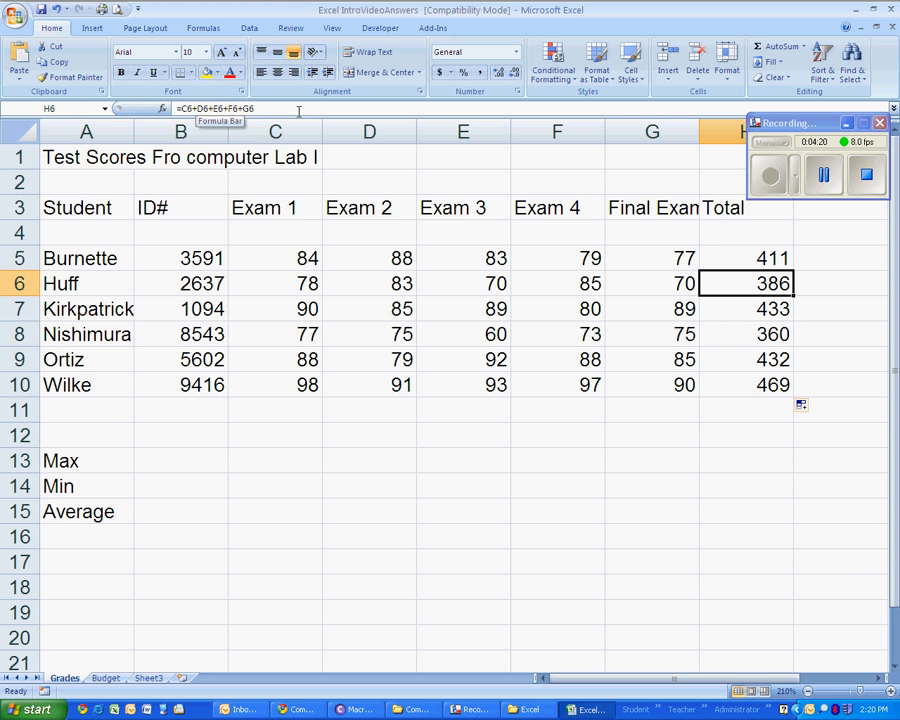
key("Down")
key("Down")
key("Down")
key("Down")
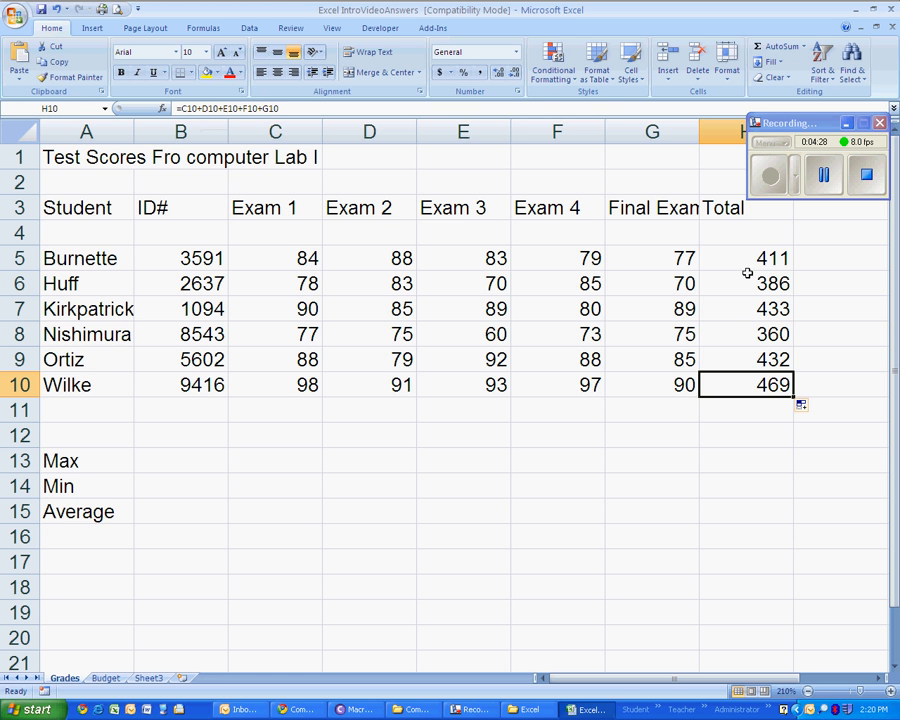
- Clear the totals in H5:H10 and use AutoSum to enter =SUM(C5:G5) in the first student's Total cell, H5
left_click_drag(745, 262, 749, 384)
key("Delete")
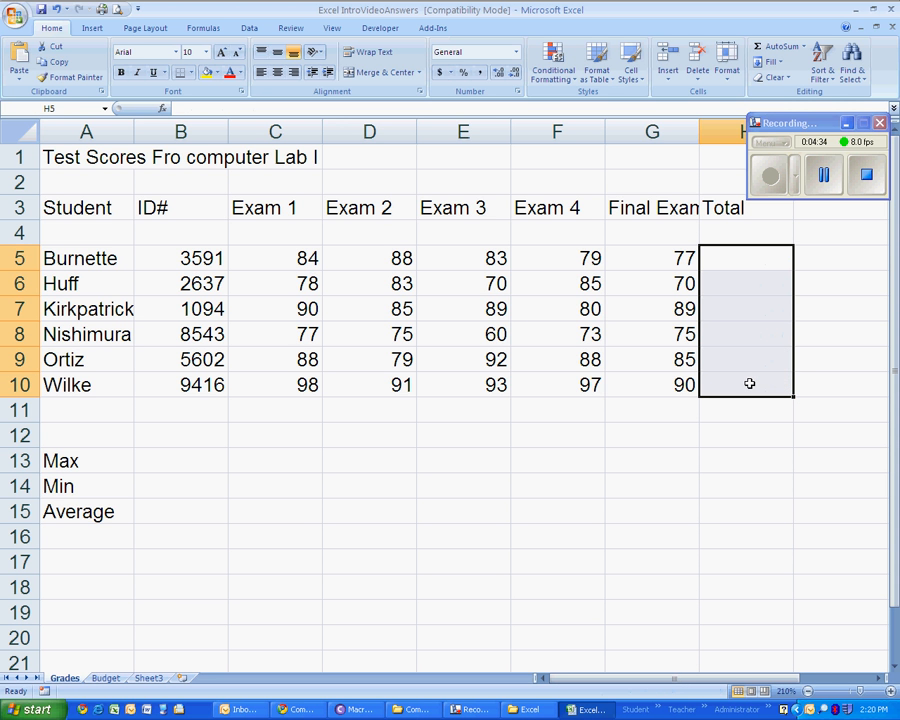
left_click(734, 252)
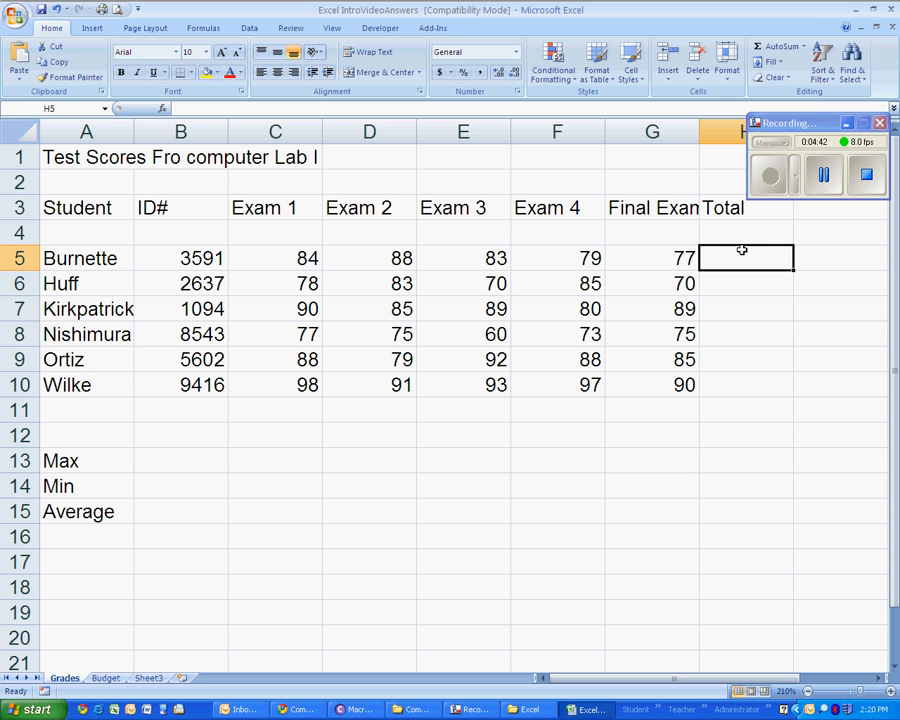
left_click(783, 50)
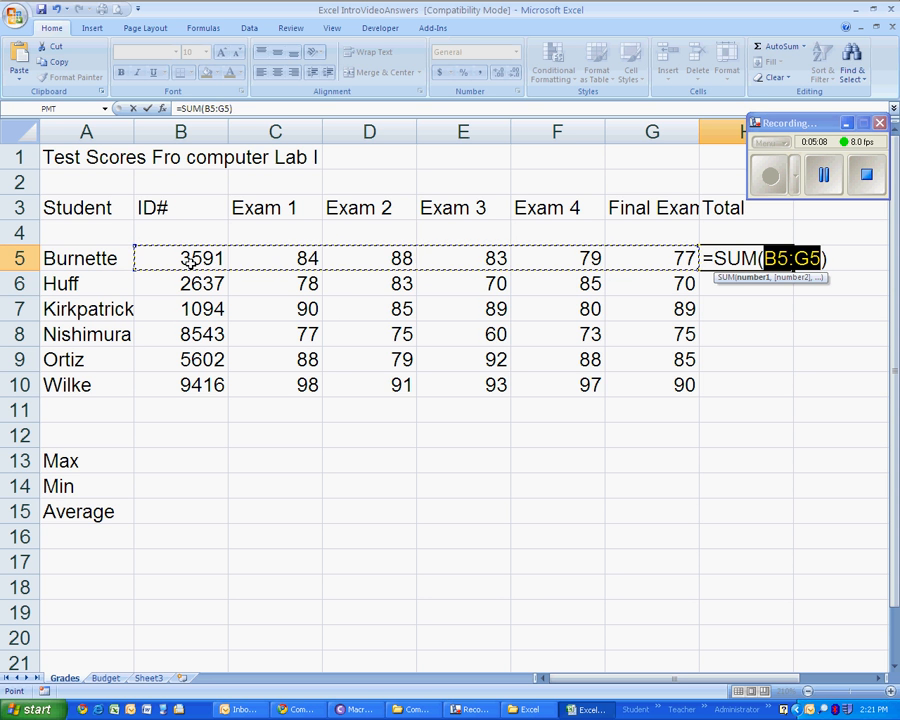
left_click(273, 259)
left_click_drag(273, 259, 646, 261)
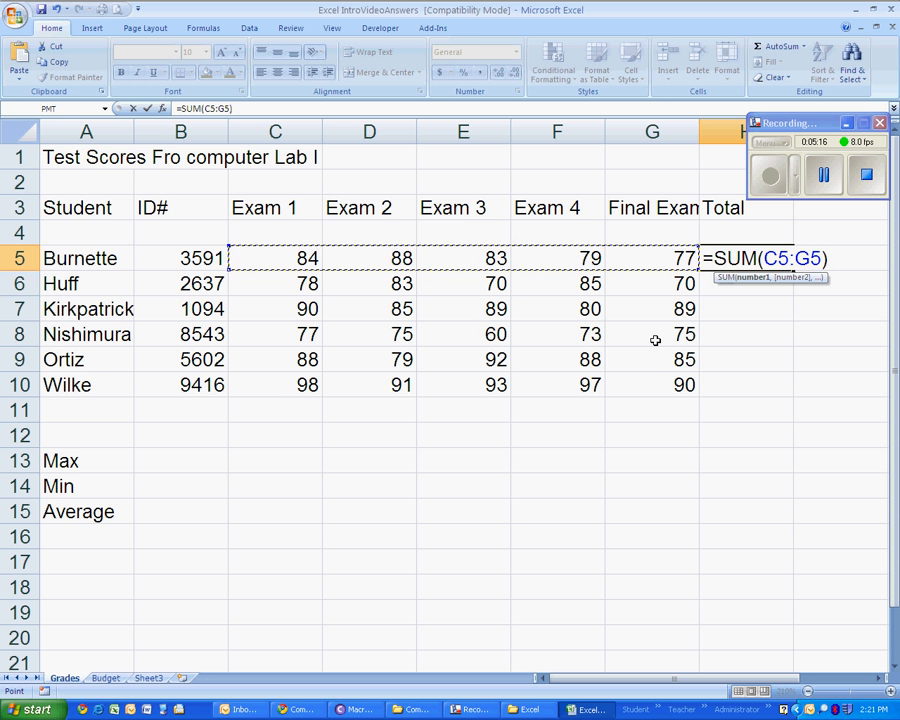
key("Return")
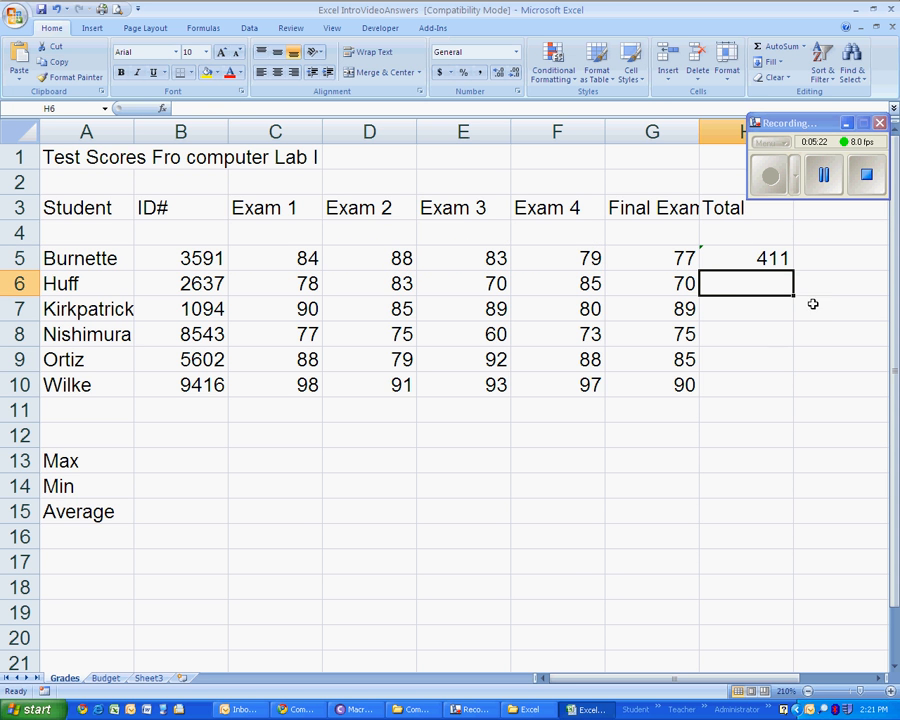
- Total the second student's exam scores with AutoSum over the range C6:H6, placing the sum in H6
left_click(748, 257)
left_click(756, 283)
left_click(274, 289)
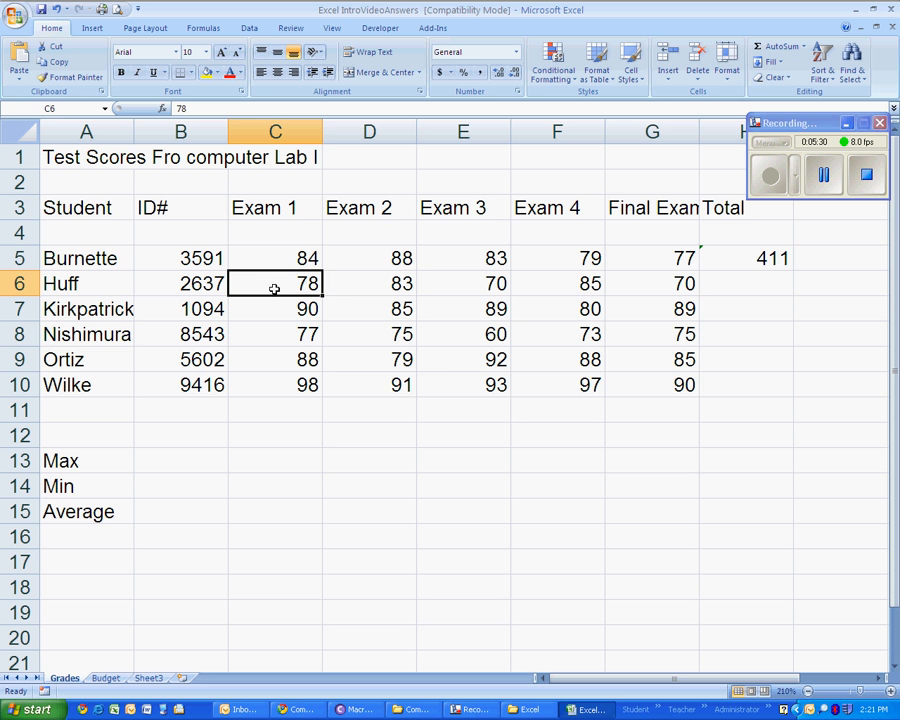
left_click_drag(276, 285, 761, 285)
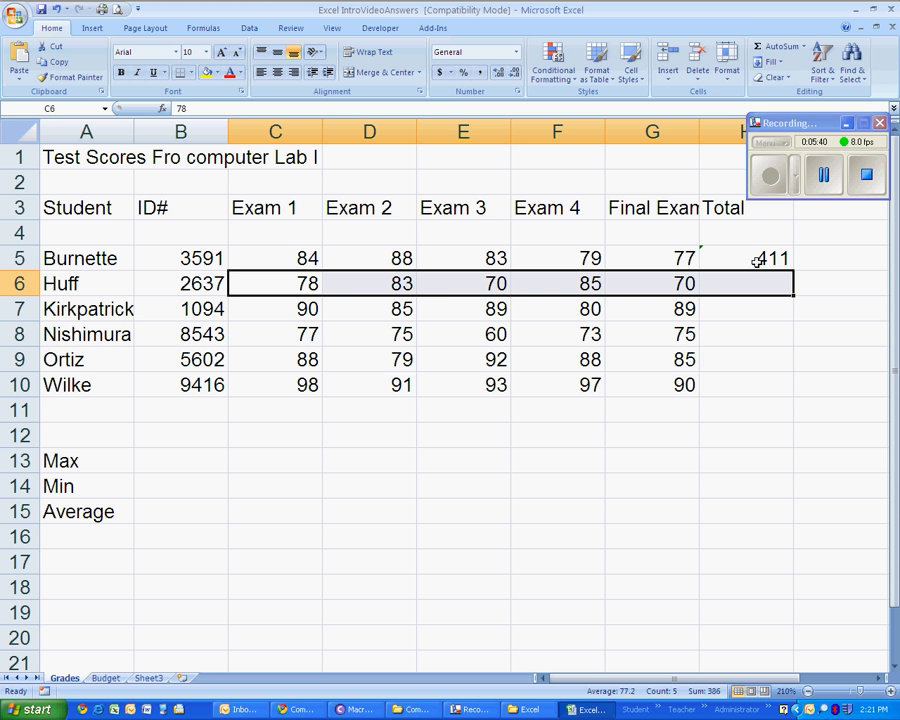
left_click(776, 50)
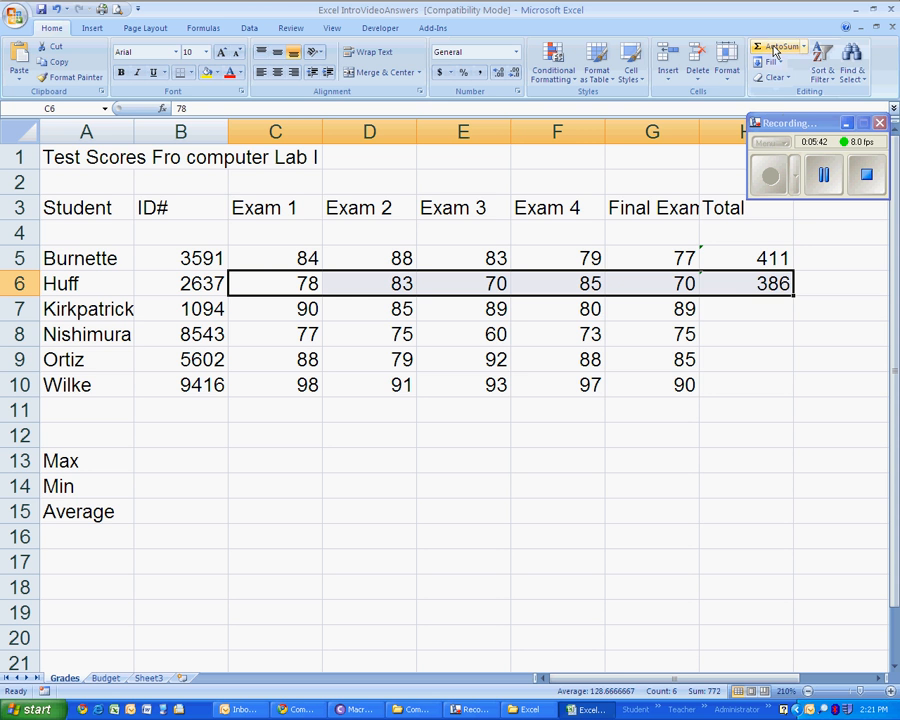
- Check the range in the SUM formula in H6, then fill the formula down through H10
left_click(759, 283)
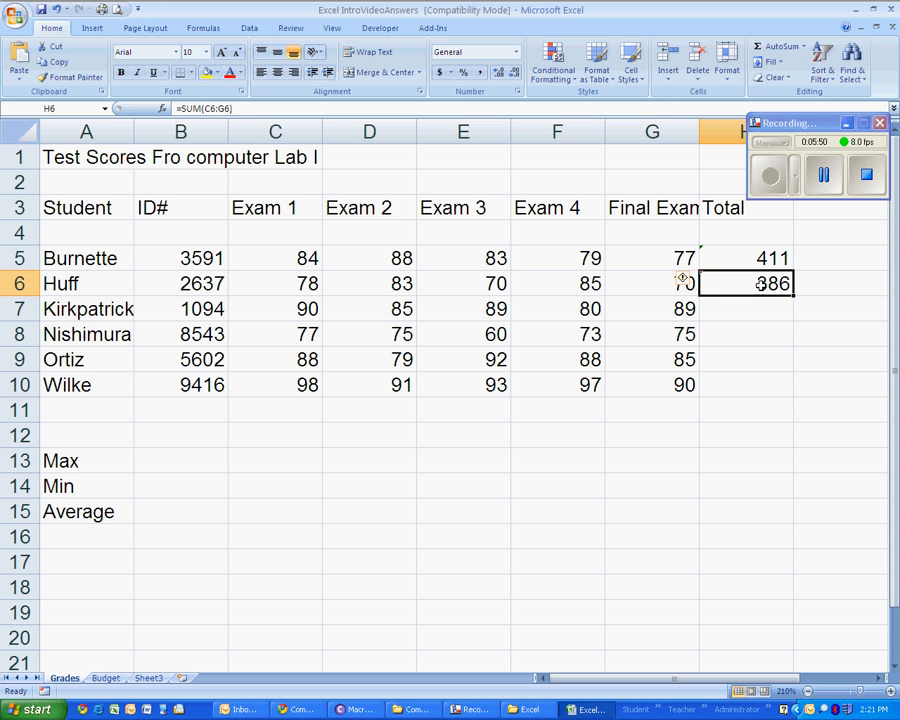
double_click(757, 283)
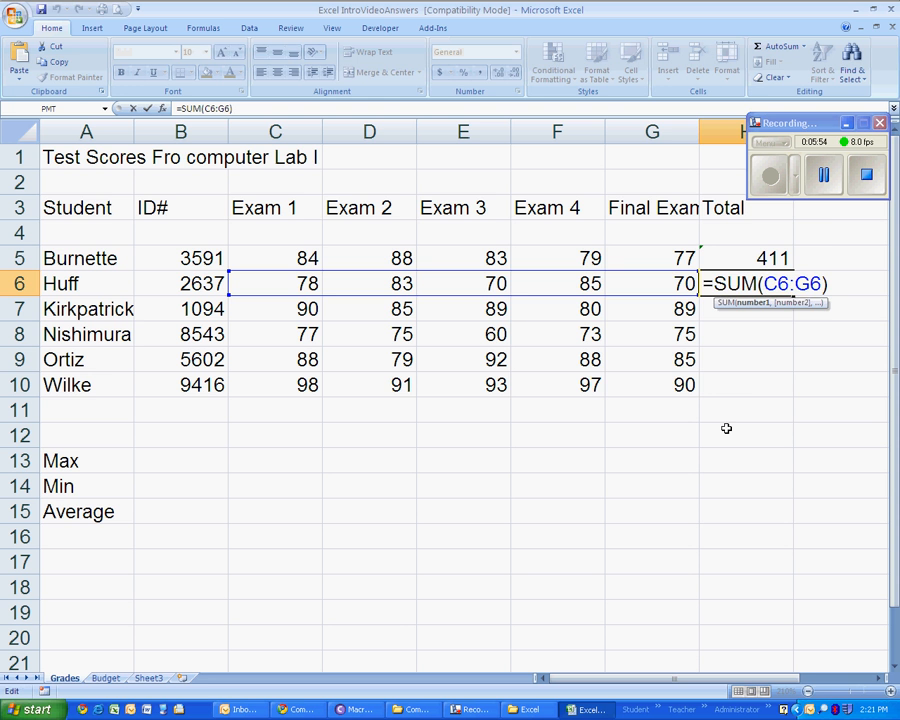
key("ctrl+Return")
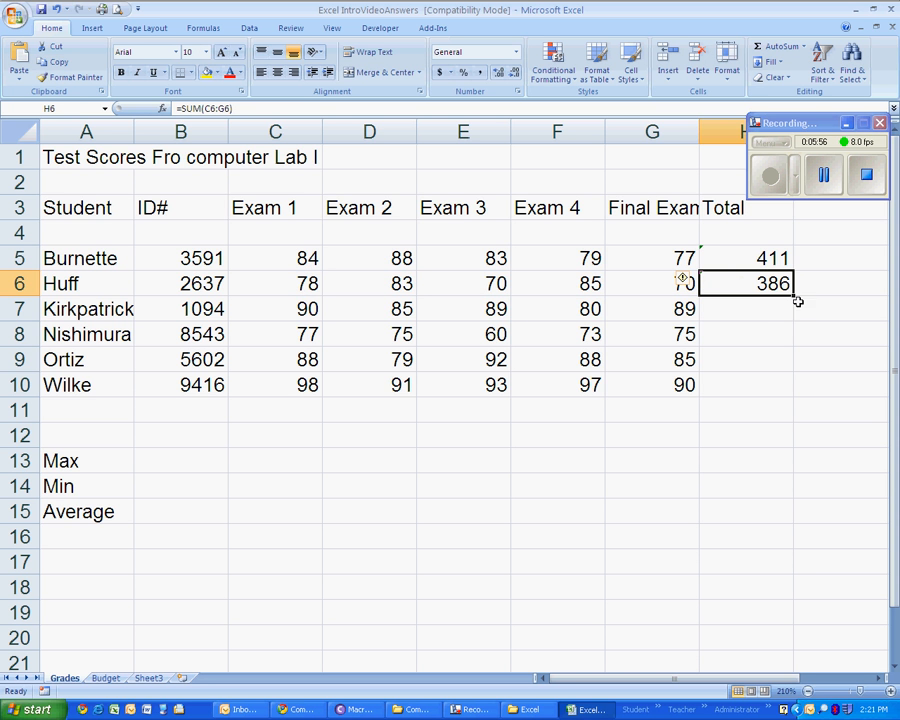
left_click_drag(794, 297, 774, 386)
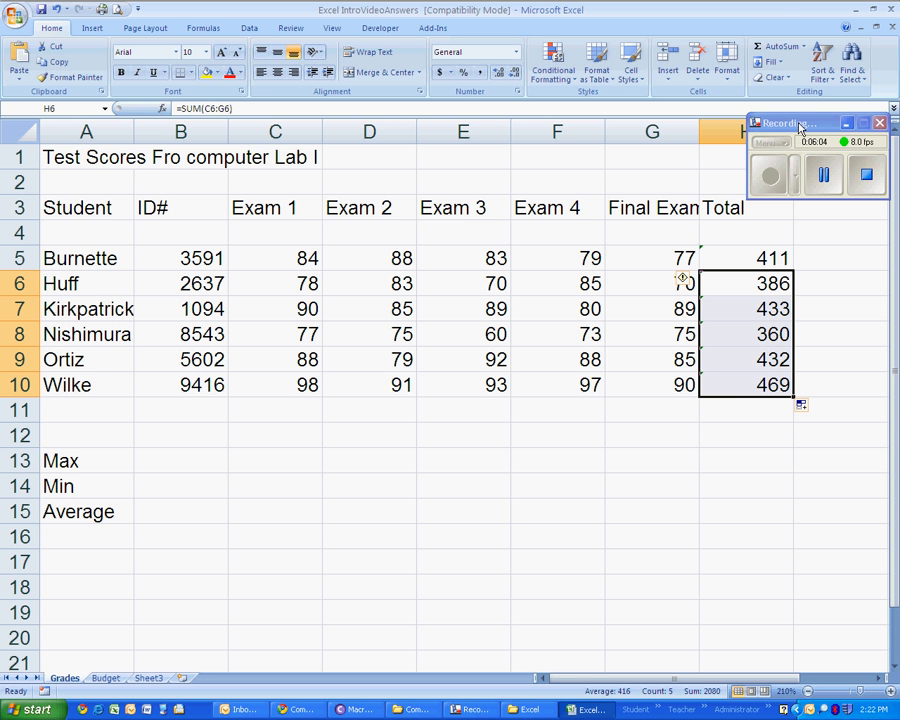
- Examine the SUM formula and its cell range in each student's Total cell, H5 through H10
left_click_drag(800, 126, 792, 84)
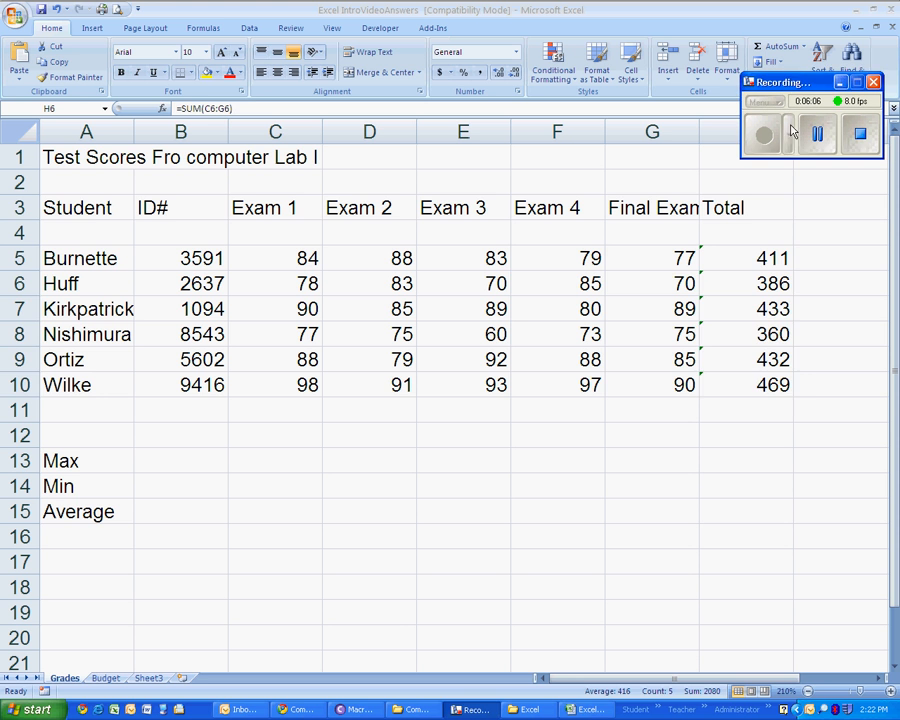
left_click(826, 213)
left_click(812, 205)
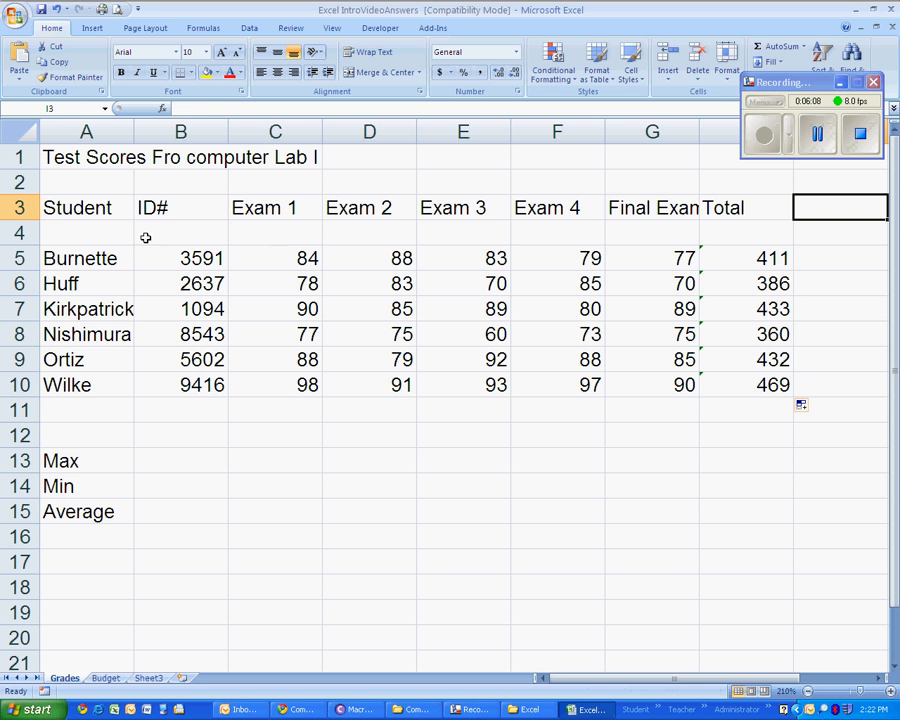
left_click(763, 258)
left_click(754, 283)
left_click(754, 309)
left_click(752, 334)
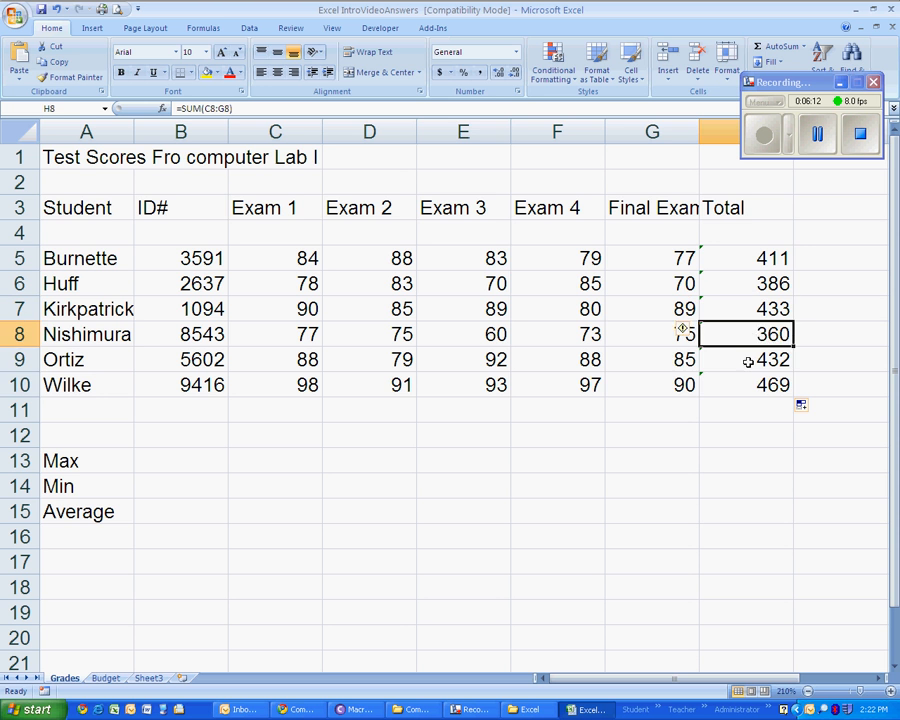
left_click(750, 360)
left_click(748, 384)
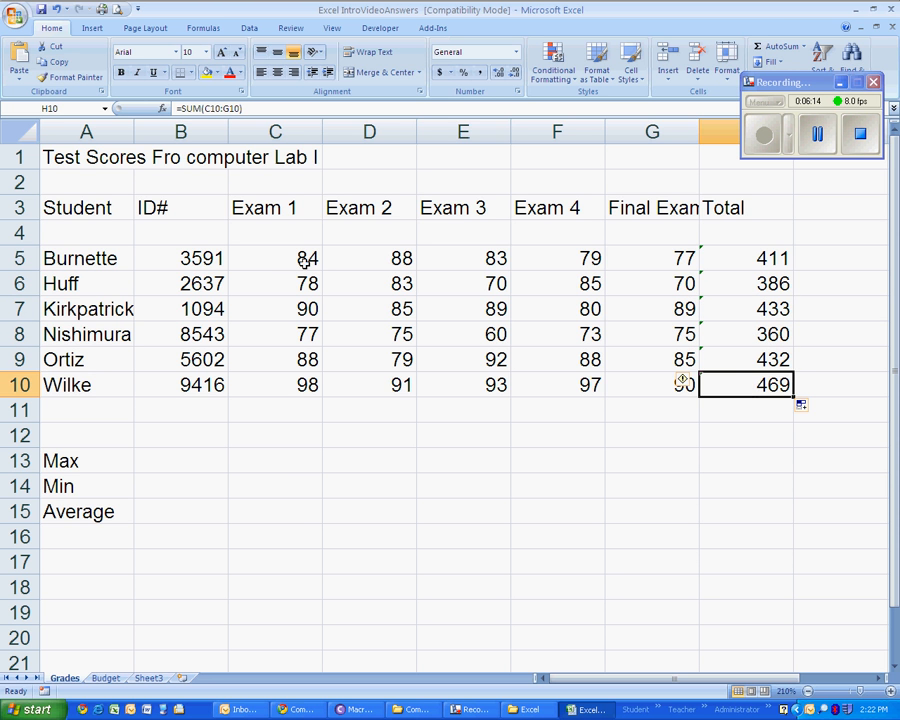
- Calculate the first student's average in I5 with the formula =H5/5, then check the formula in that cell
left_click_drag(305, 260, 623, 255)
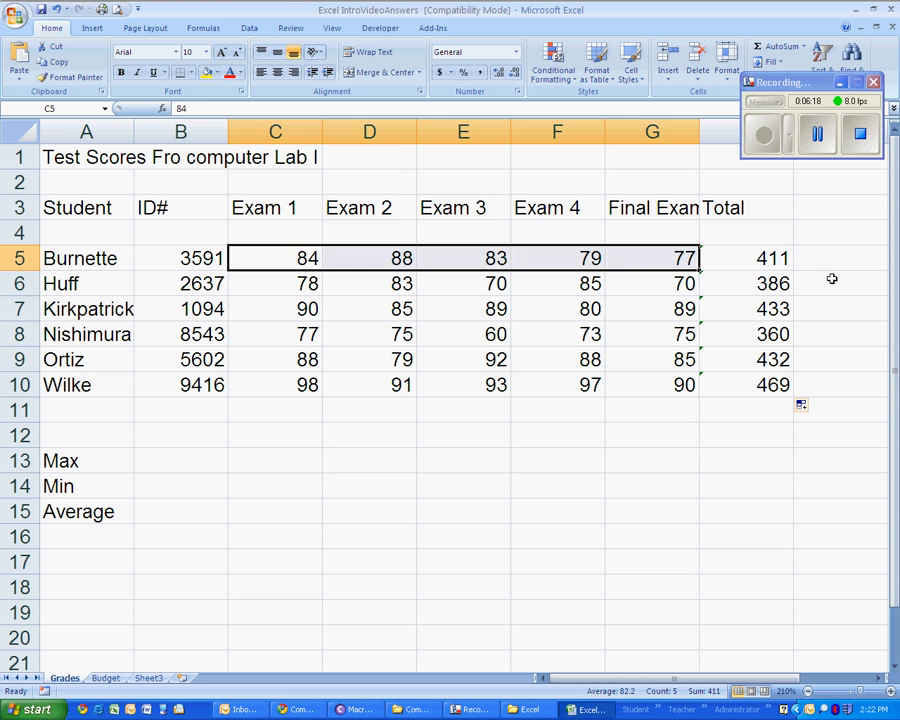
left_click(810, 256)
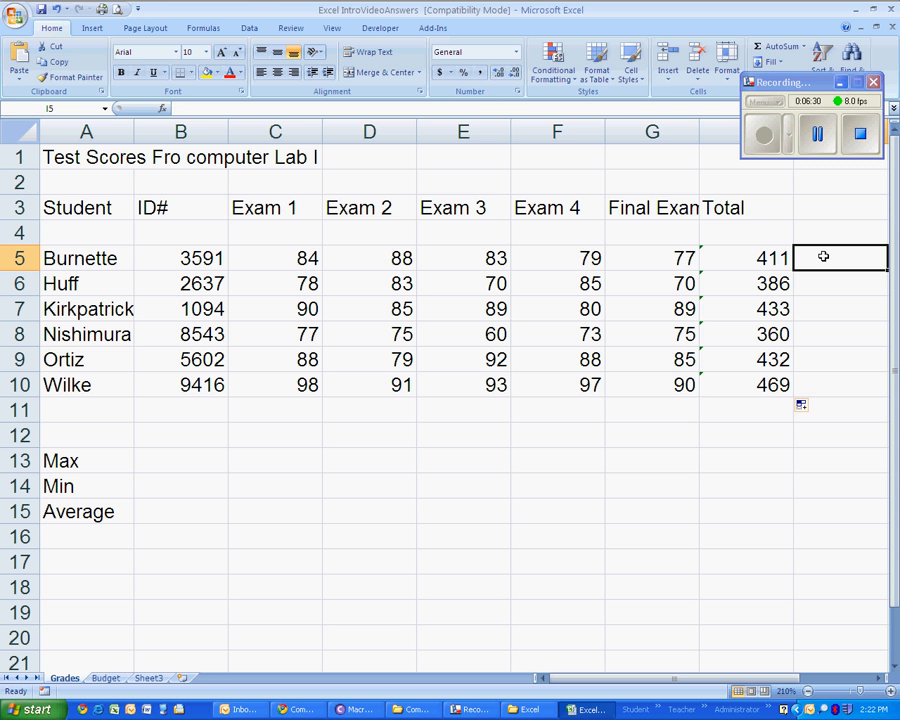
type("=")
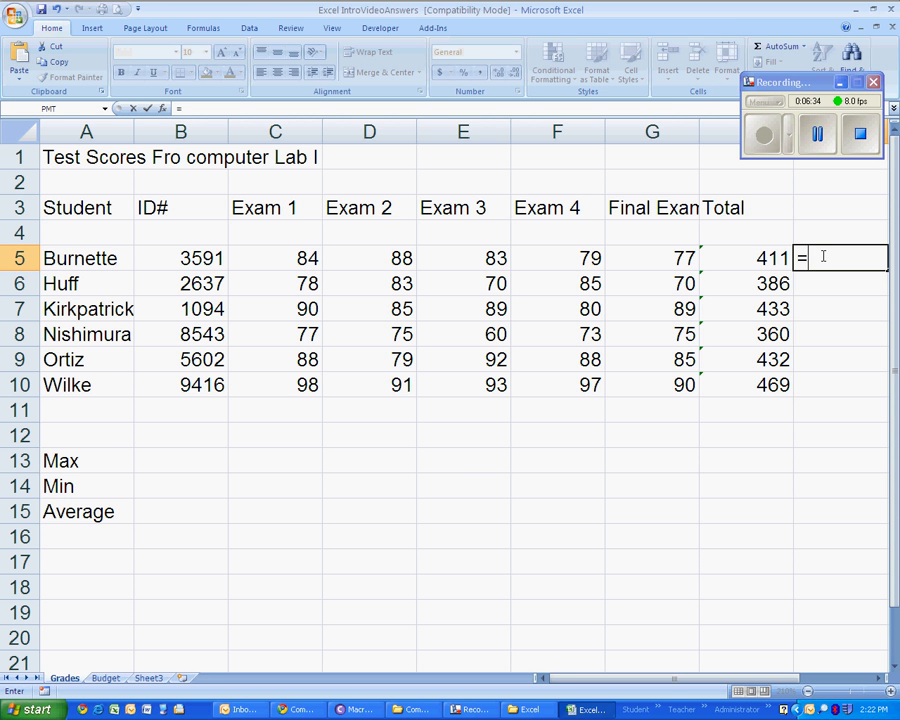
left_click(775, 257)
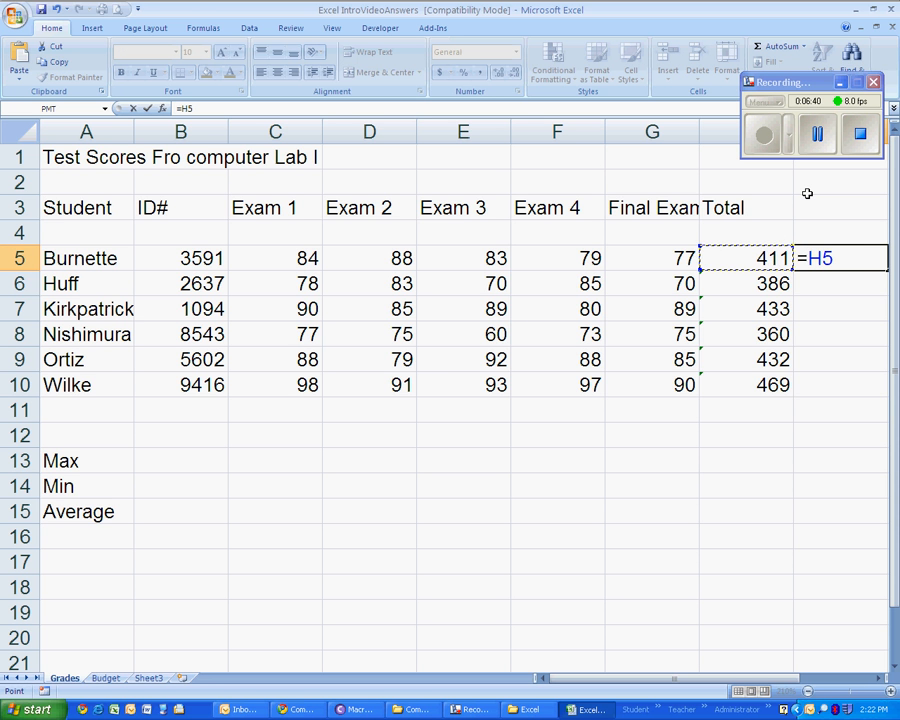
type("/")
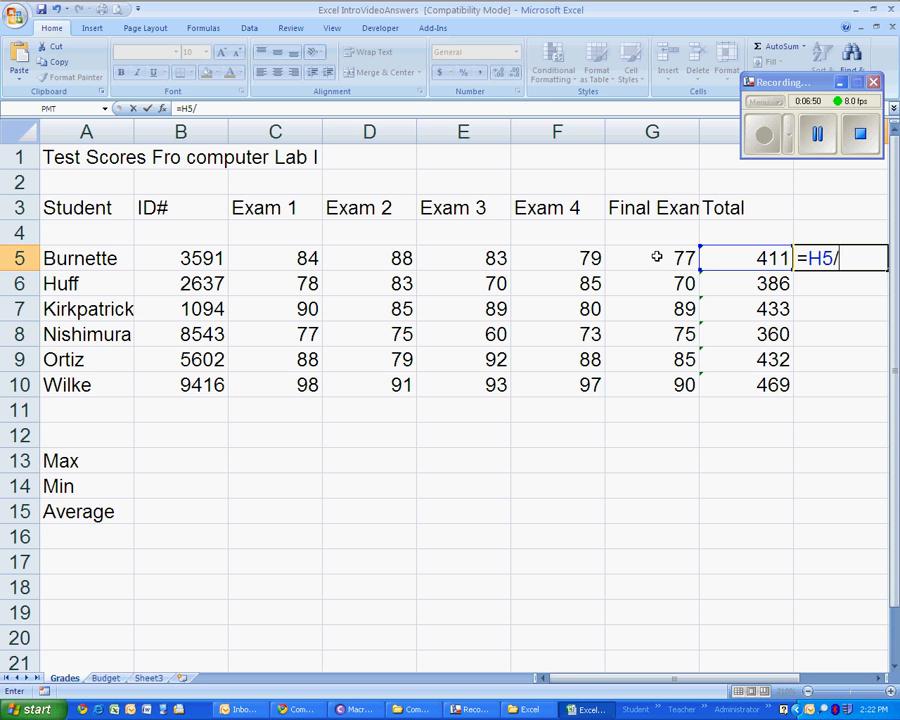
type("5")
key("Return")
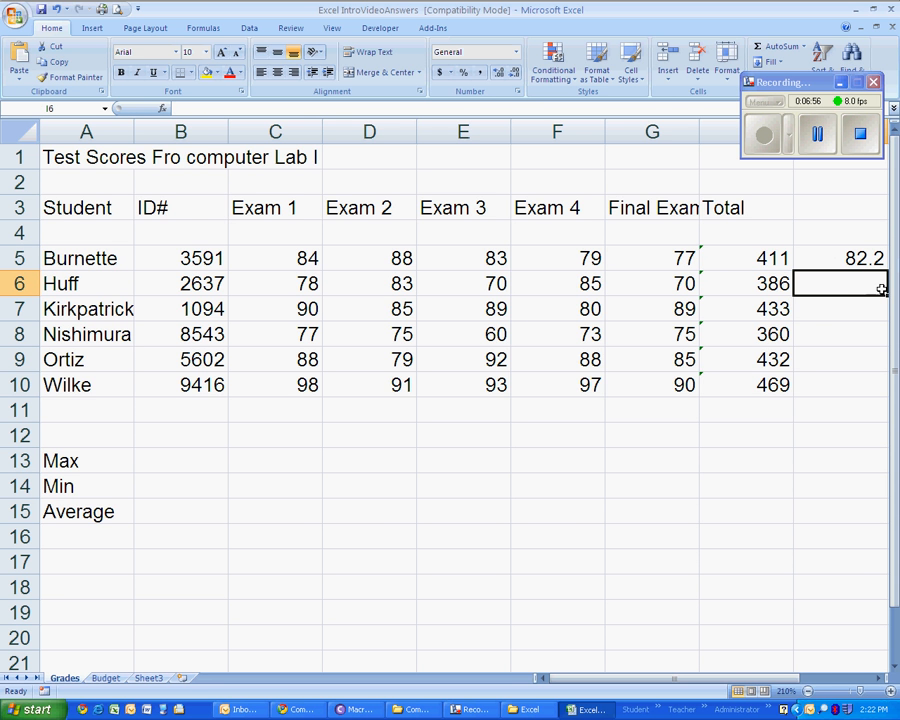
left_click(807, 692)
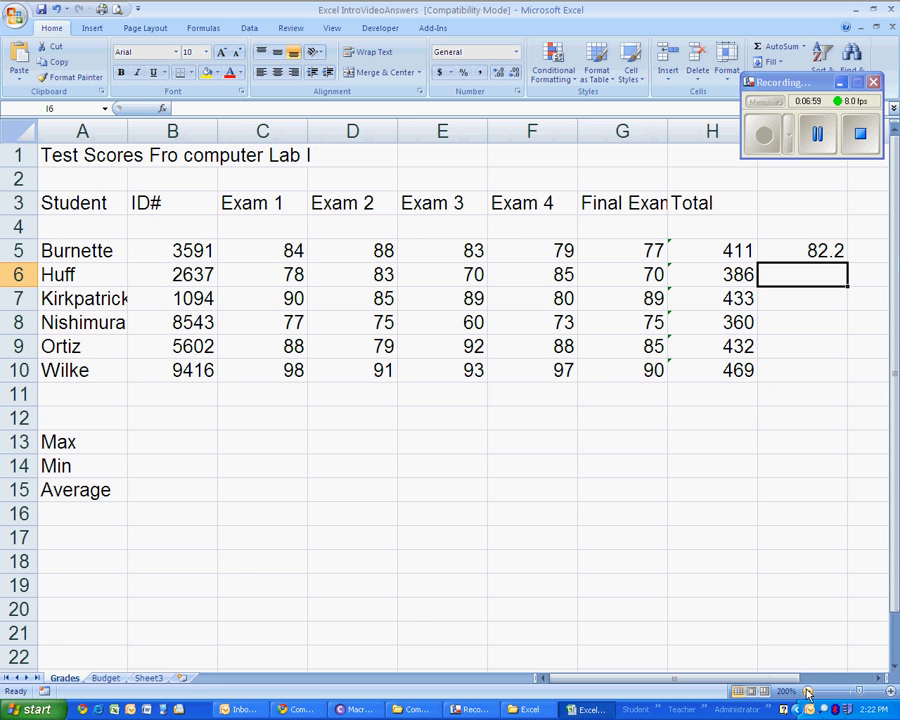
left_click(804, 252)
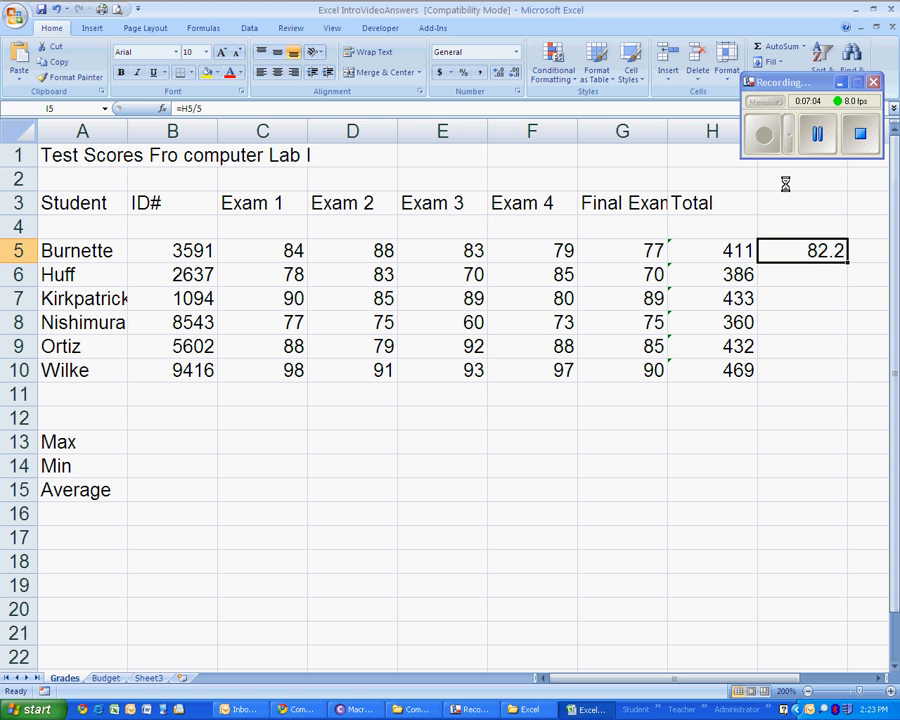
- Average the second student's exam scores in I6 with the AutoSum Average function over C6:G6, then check the formula
left_click(793, 276)
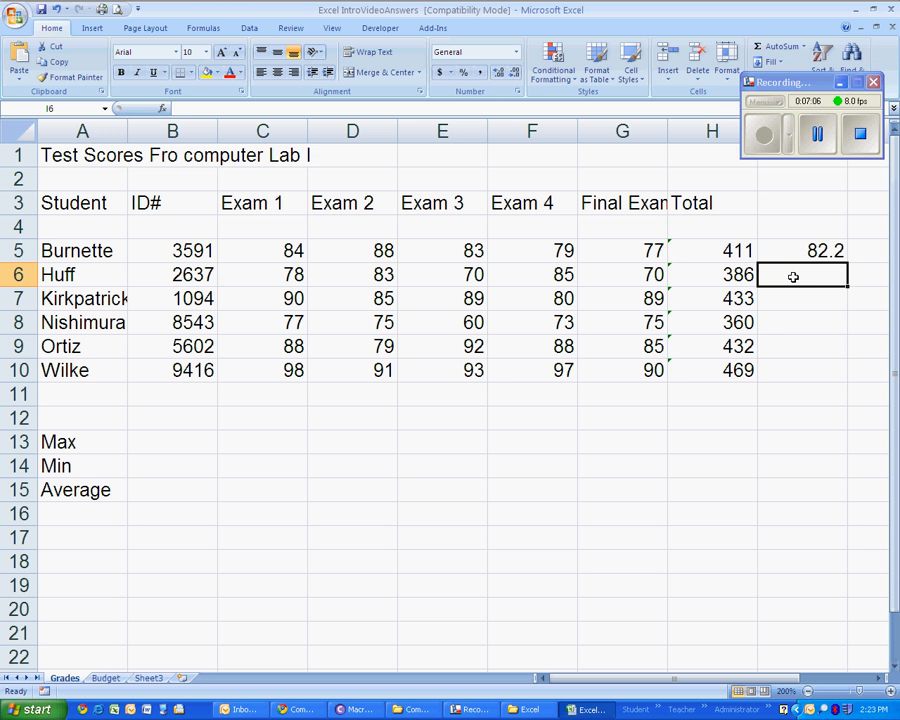
left_click(804, 48)
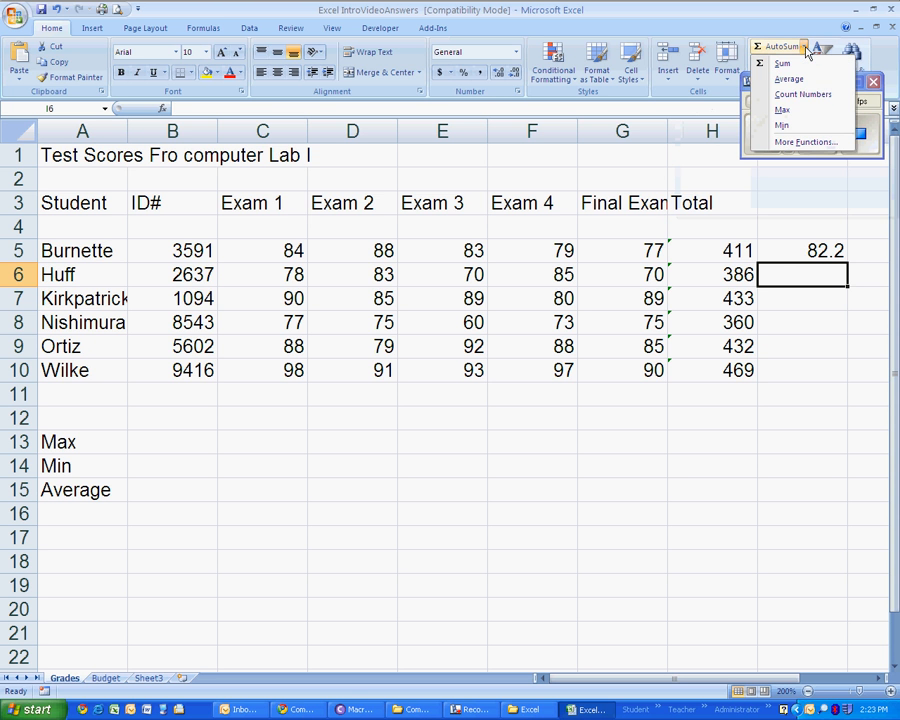
left_click(800, 80)
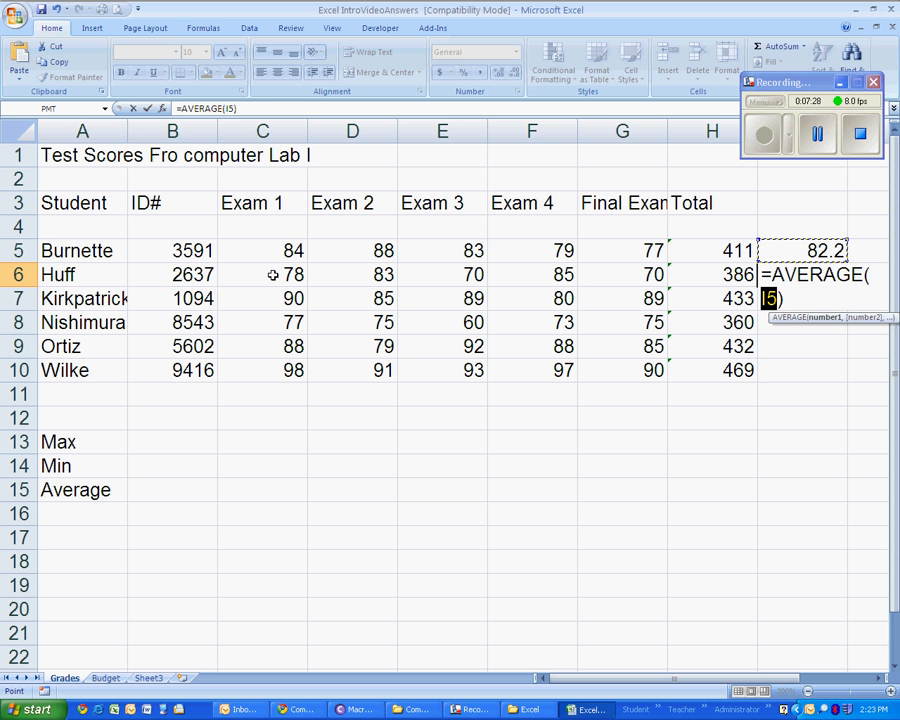
left_click_drag(273, 275, 624, 277)
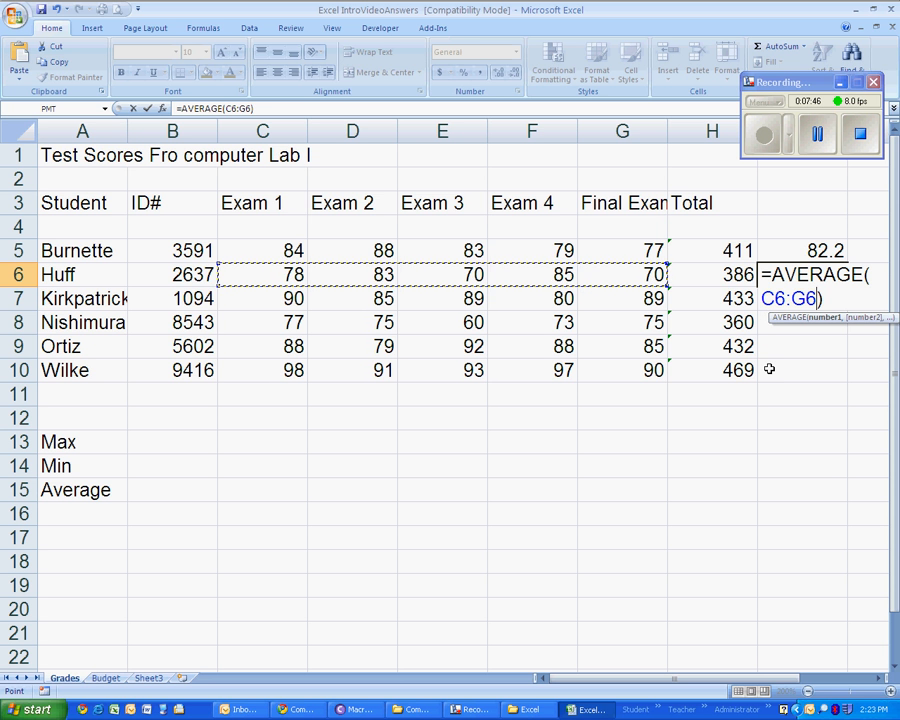
key("Return")
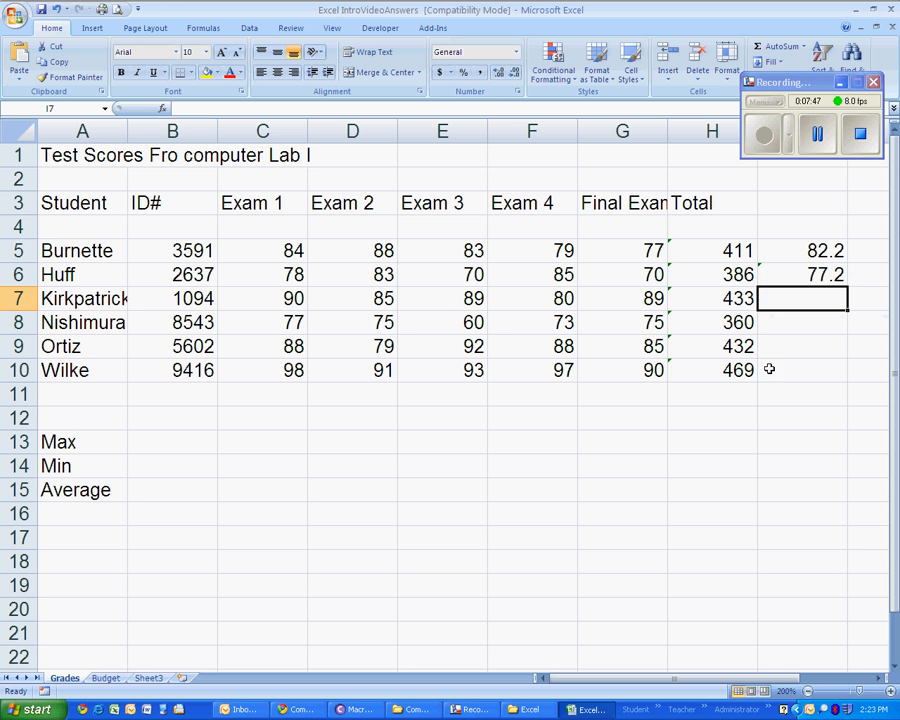
left_click(808, 272)
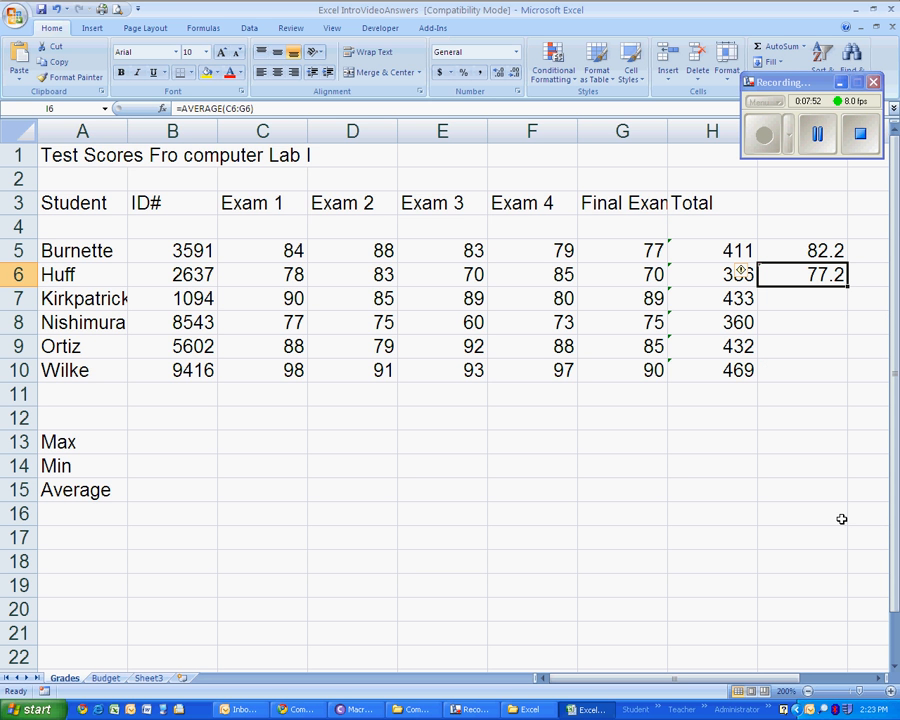
- Average the third student's exam scores in I7 with the AutoSum Average function over C7:G7
left_click(803, 299)
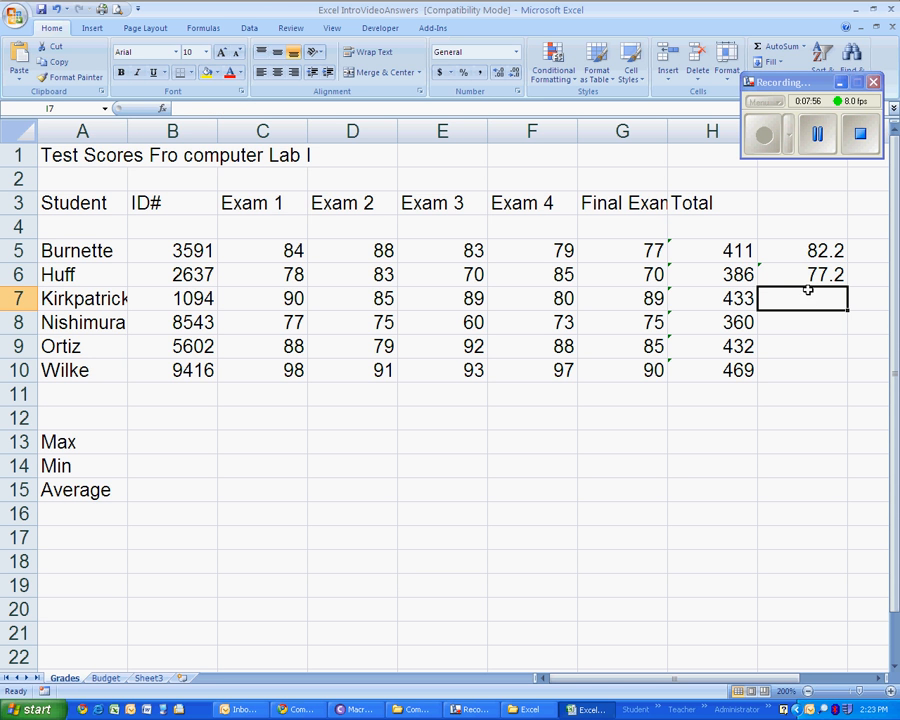
left_click(806, 47)
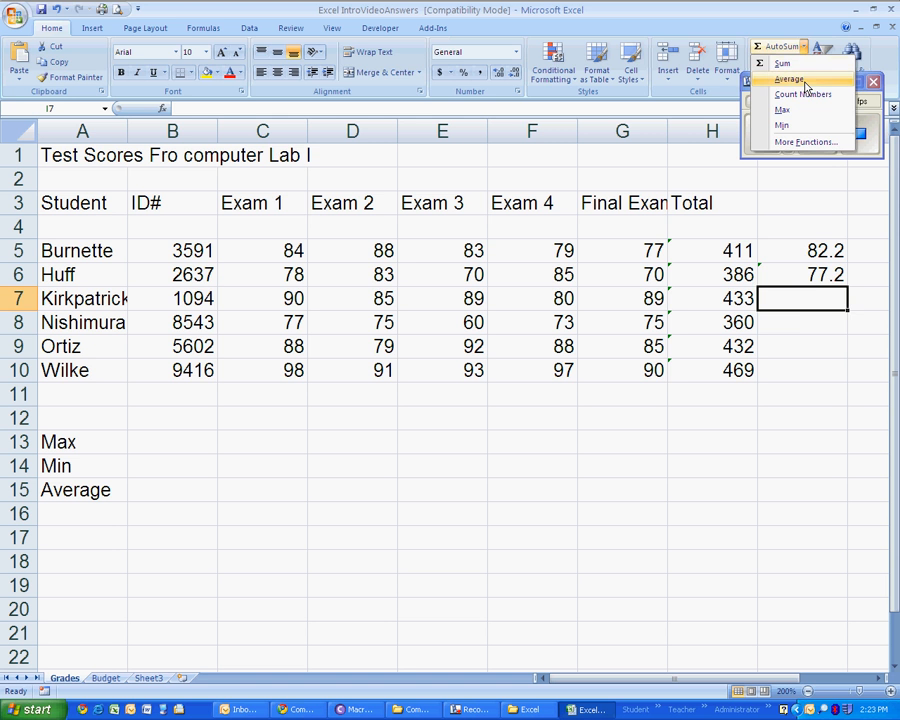
left_click(806, 84)
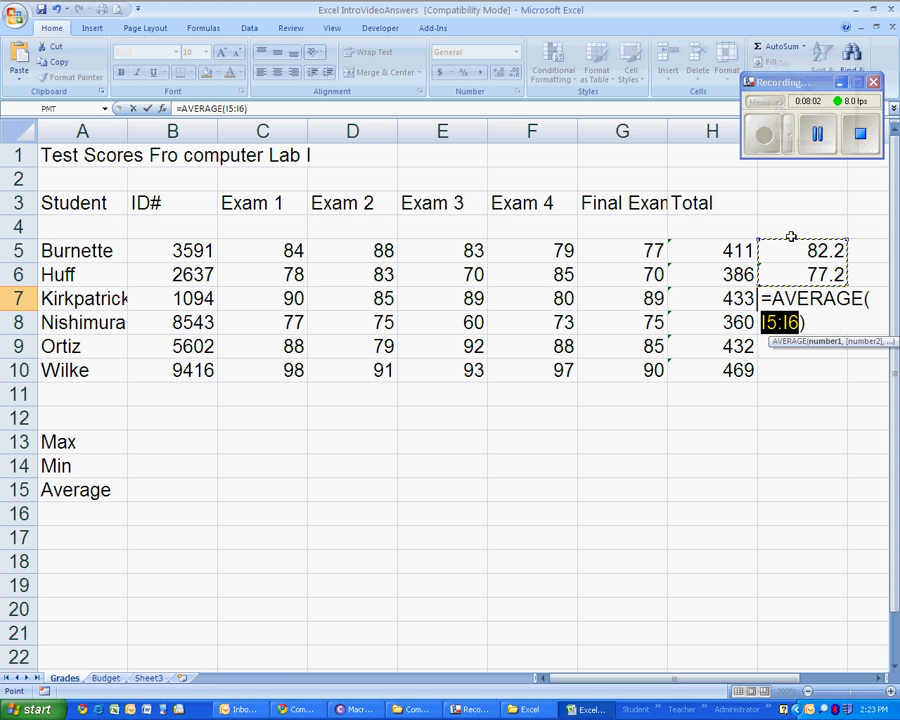
left_click_drag(261, 299, 605, 298)
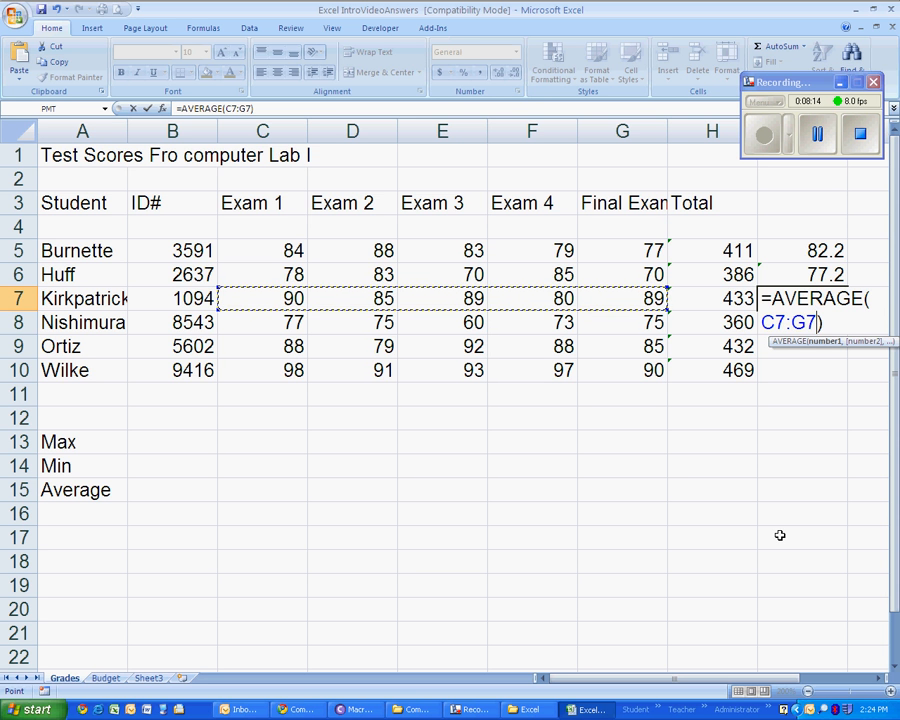
key("Return")
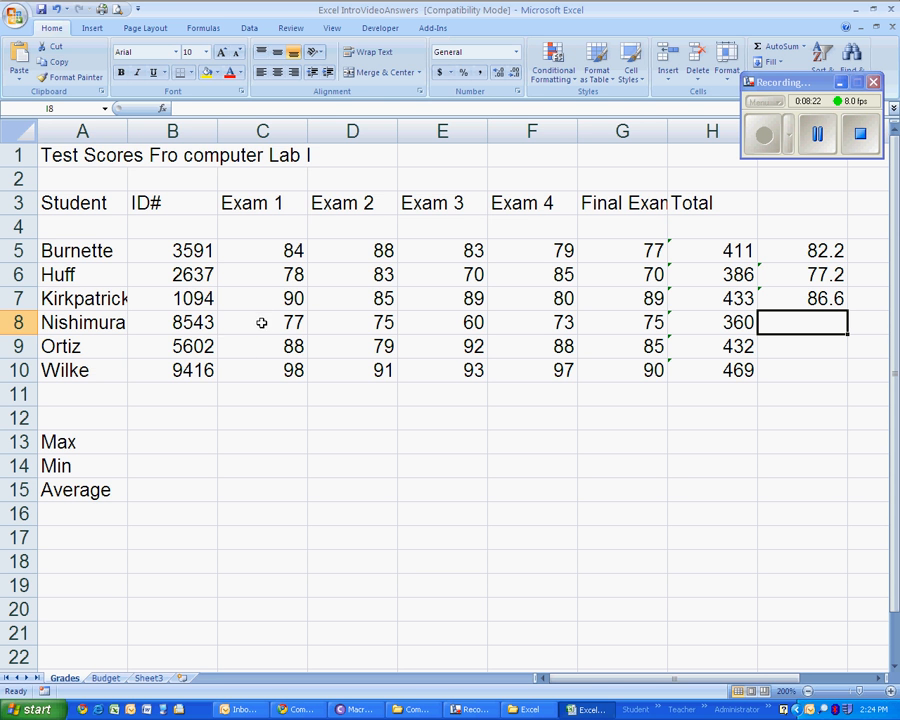
- Fill the AVERAGE formula from I7 down through I10 for the remaining students
left_click_drag(262, 320, 596, 327)
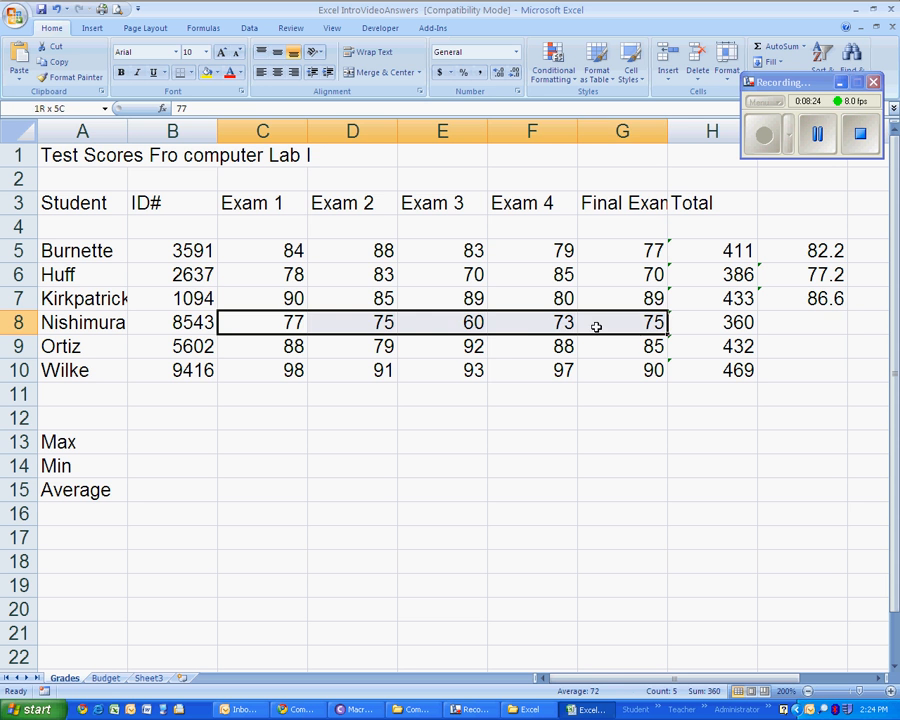
left_click(832, 325)
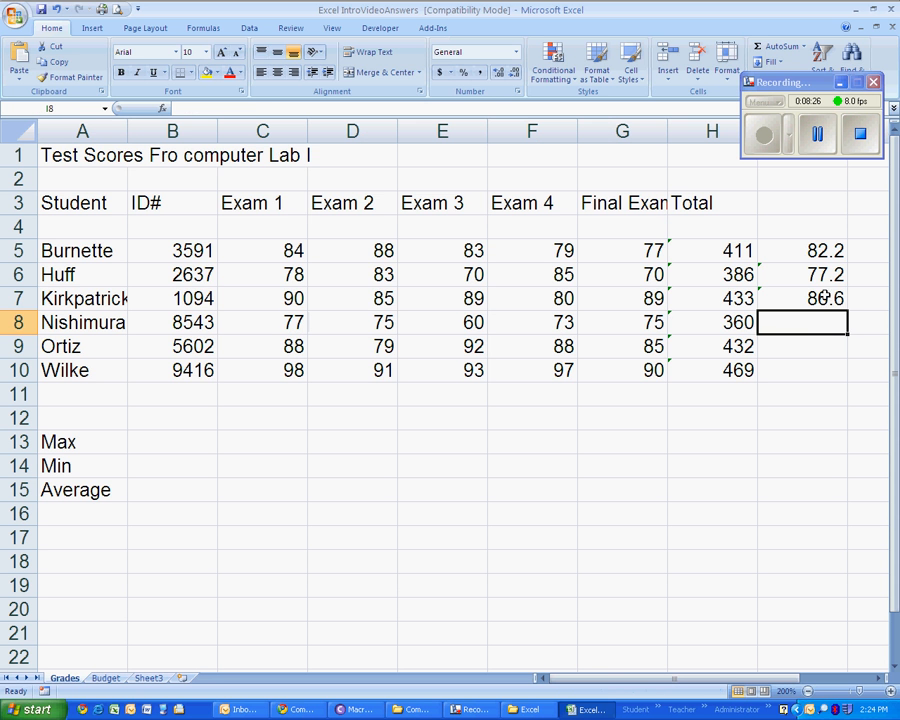
left_click(819, 300)
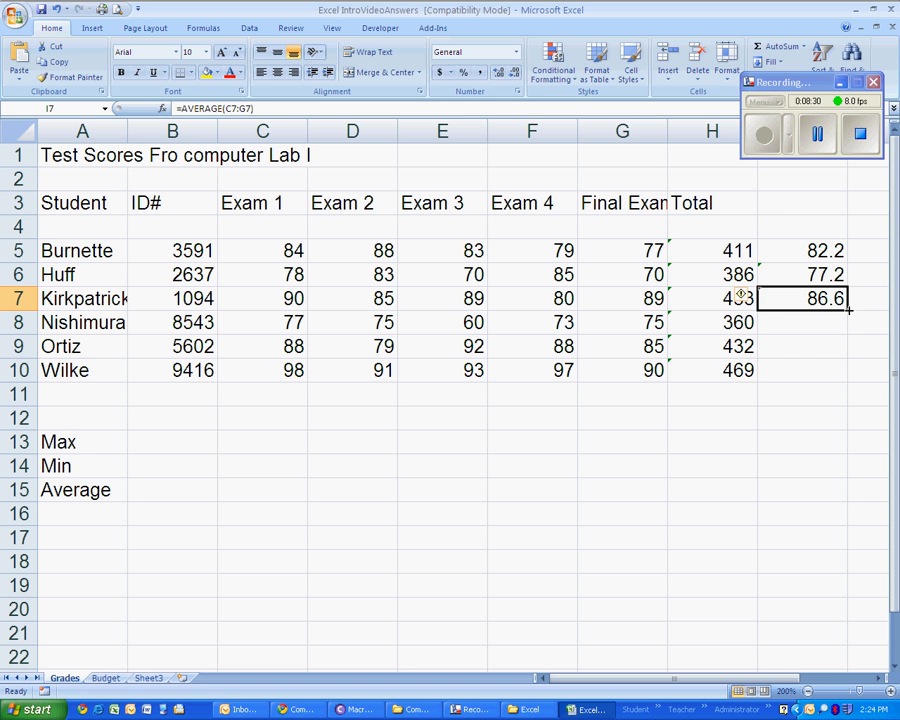
left_click_drag(848, 311, 845, 376)
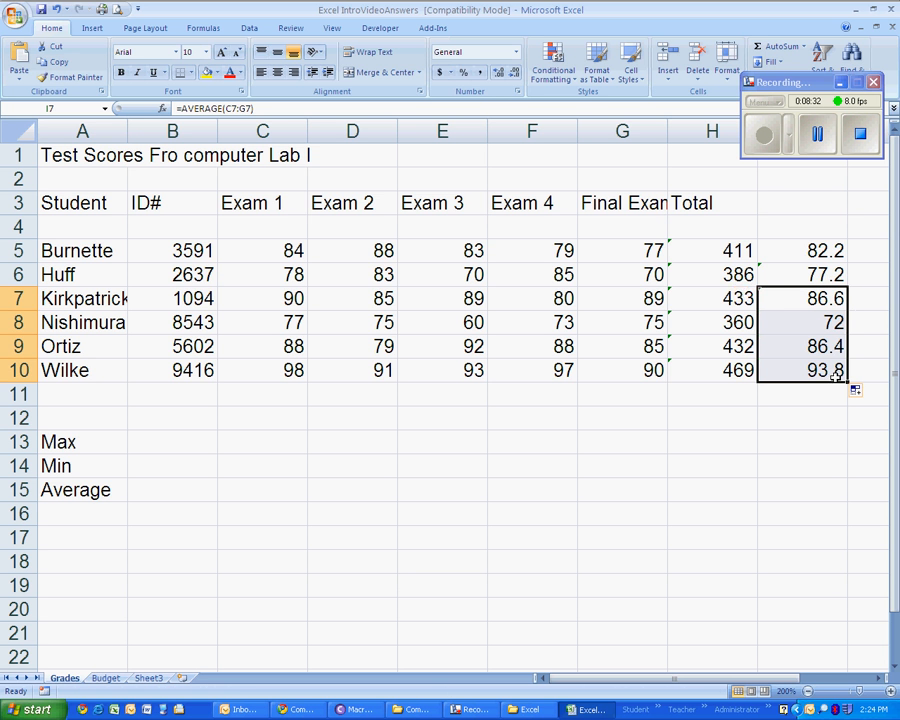
- Enter the column heading Average in I3, next to the Total heading
left_click(784, 205)
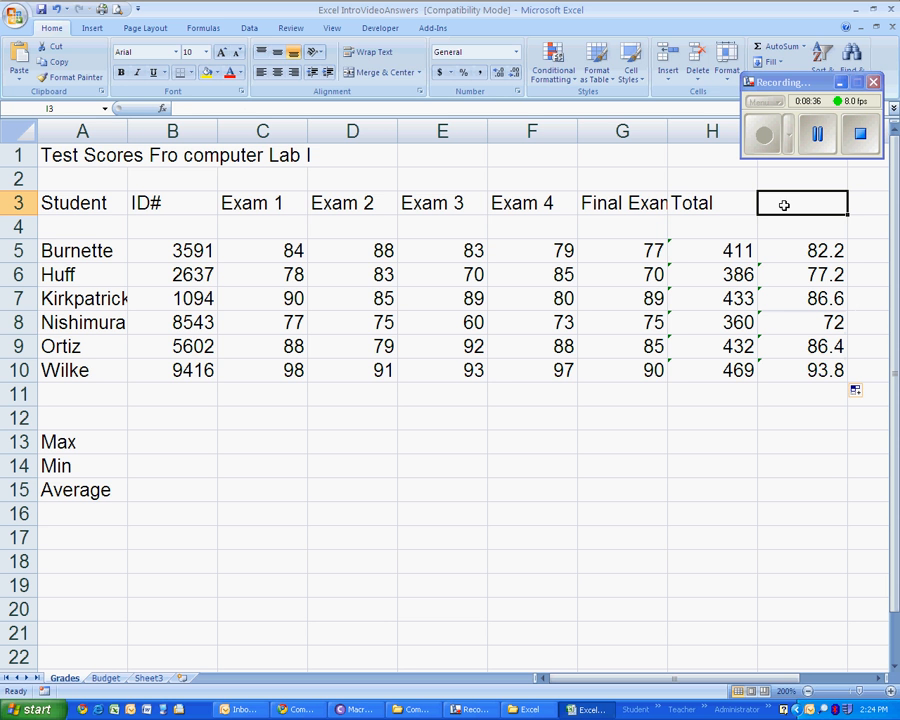
type("Av")
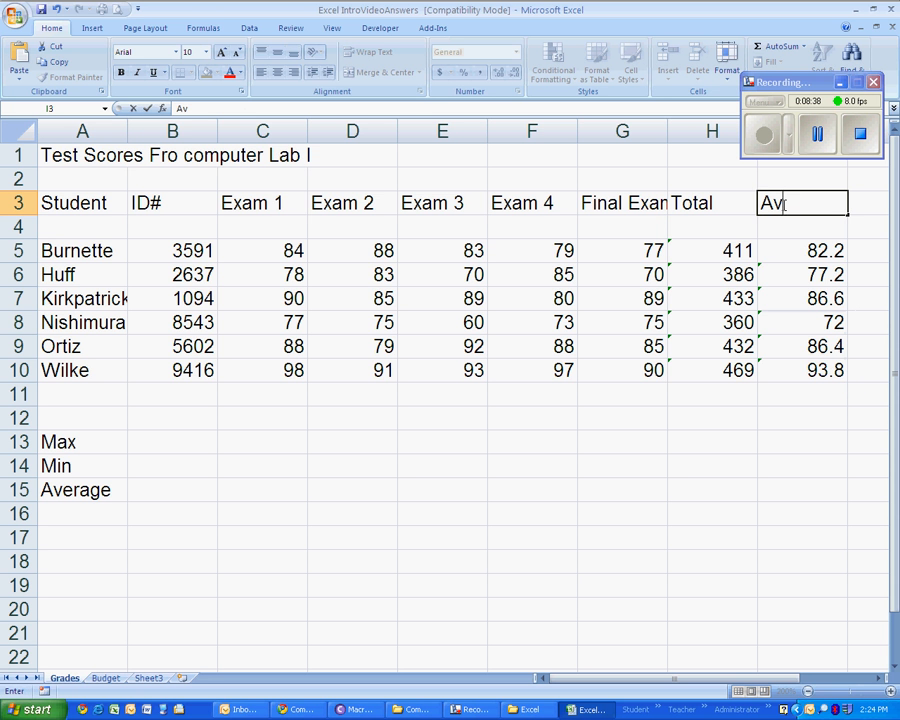
type("erage")
key("Return")
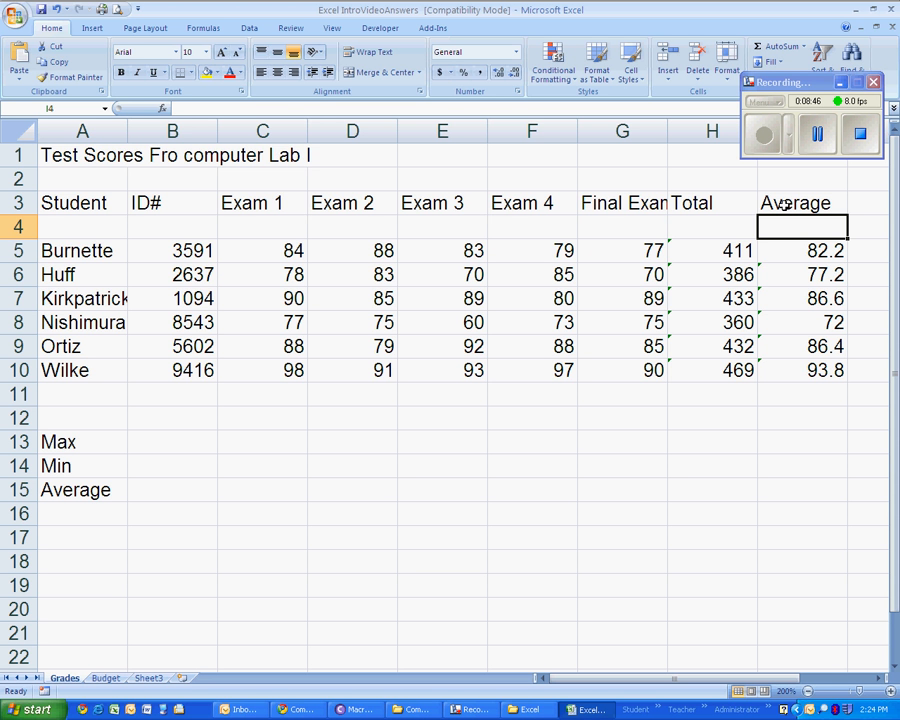
left_click_drag(145, 445, 592, 500)
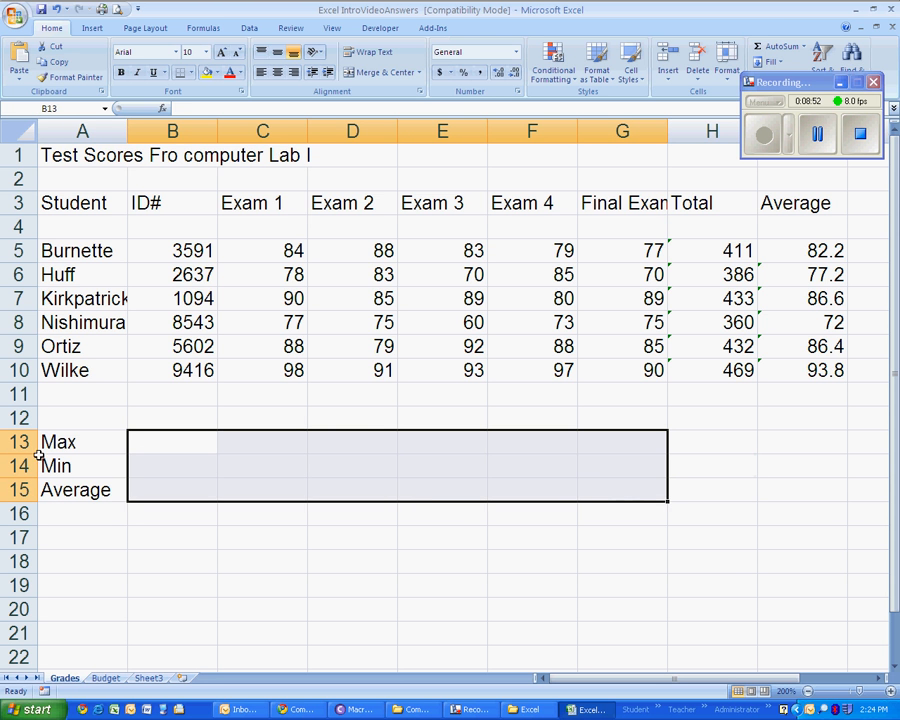
left_click(70, 442)
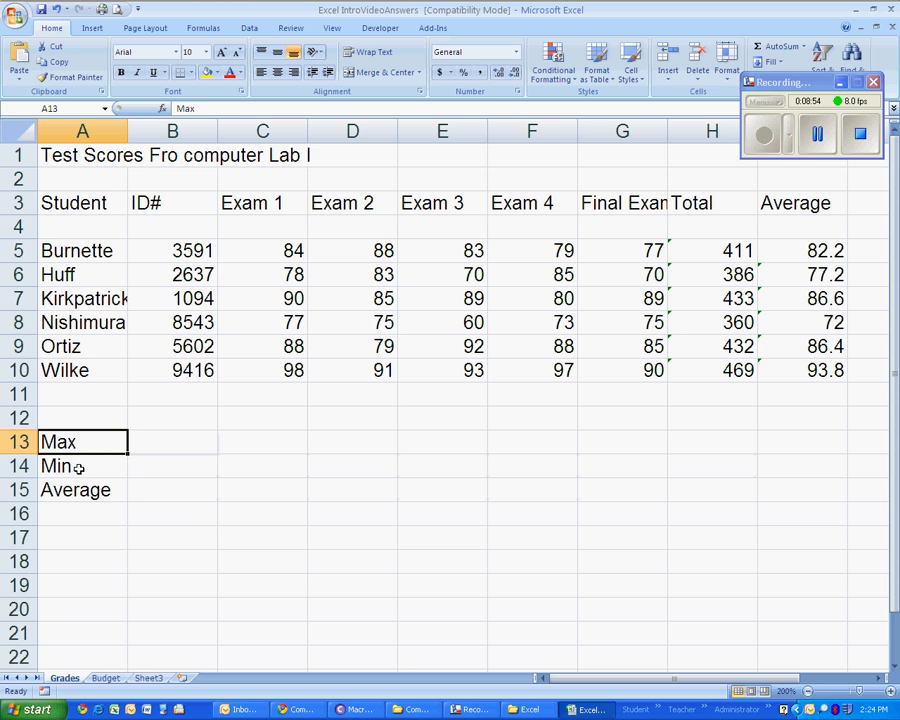
left_click(76, 465)
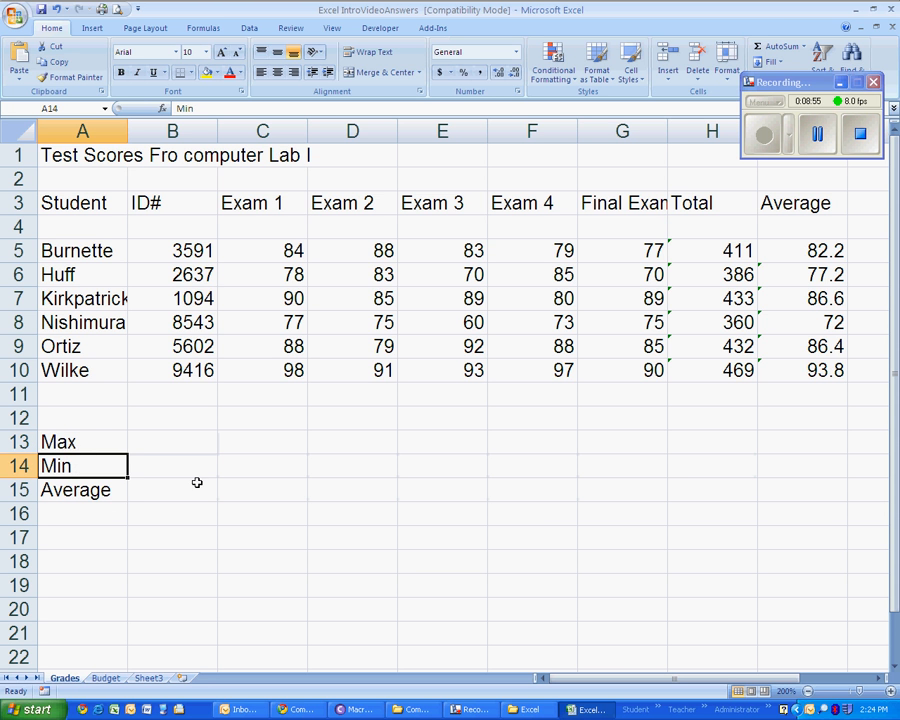
left_click(82, 490)
left_click_drag(277, 197, 301, 374)
- Calculate the highest Exam 1 score in C13 with the AutoSum Max function over C5:C10
left_click(237, 440)
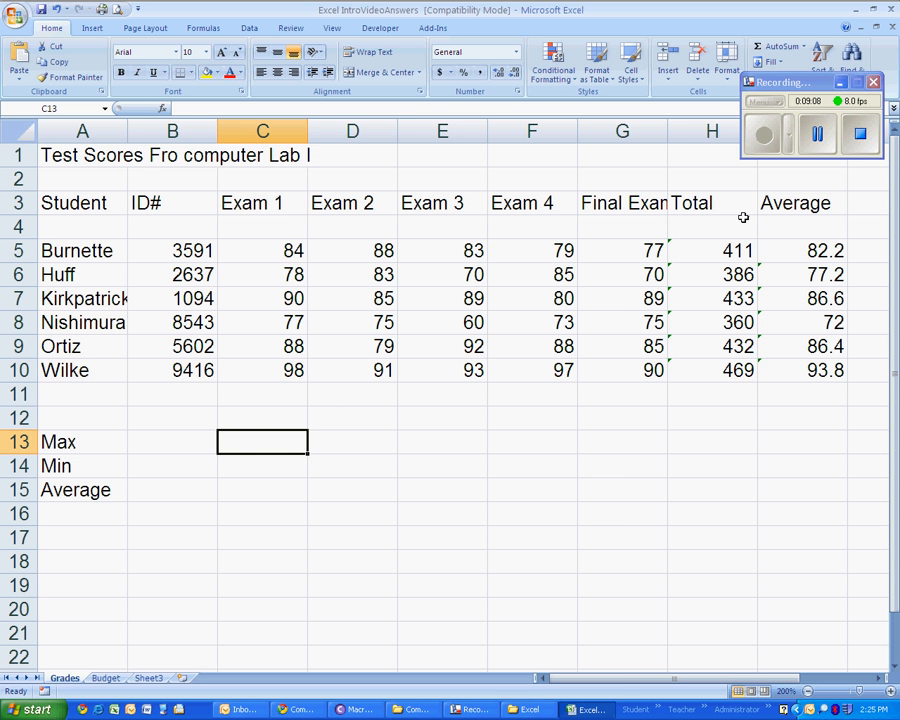
left_click_drag(790, 83, 795, 133)
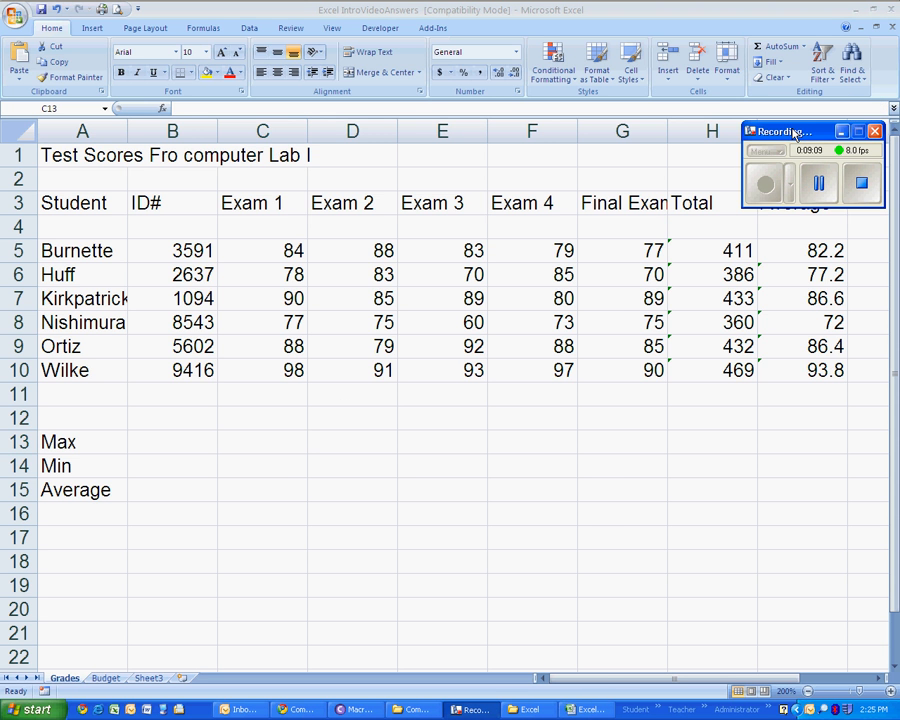
left_click(806, 47)
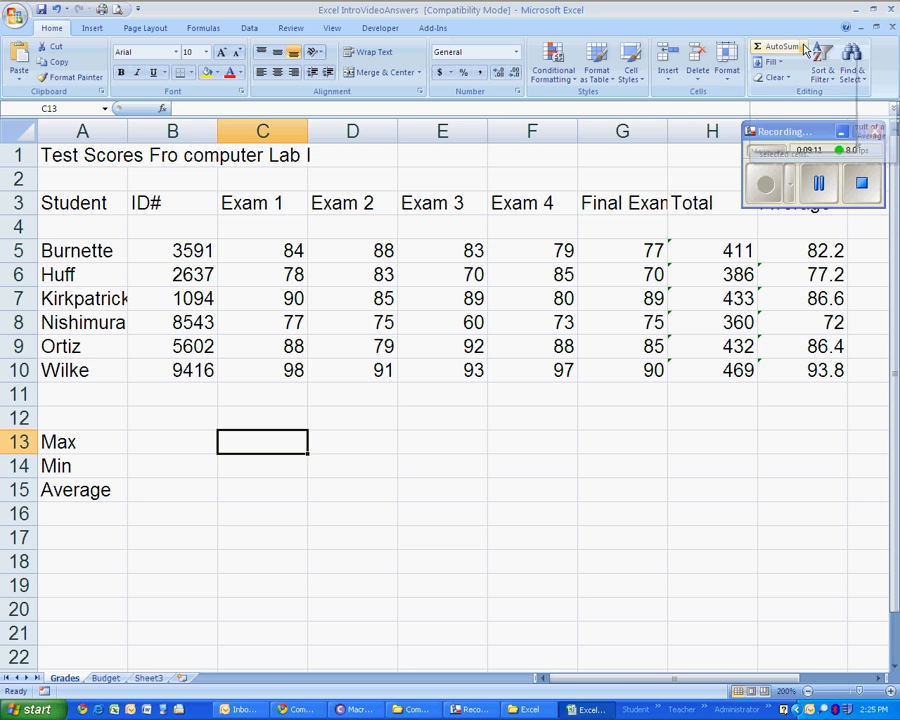
left_click(805, 48)
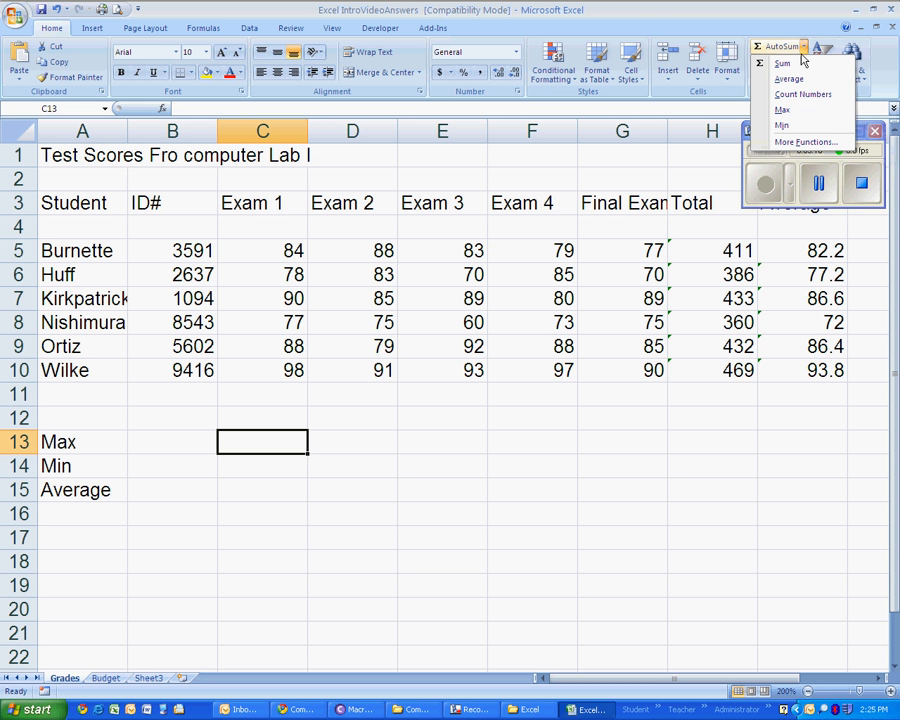
left_click(804, 117)
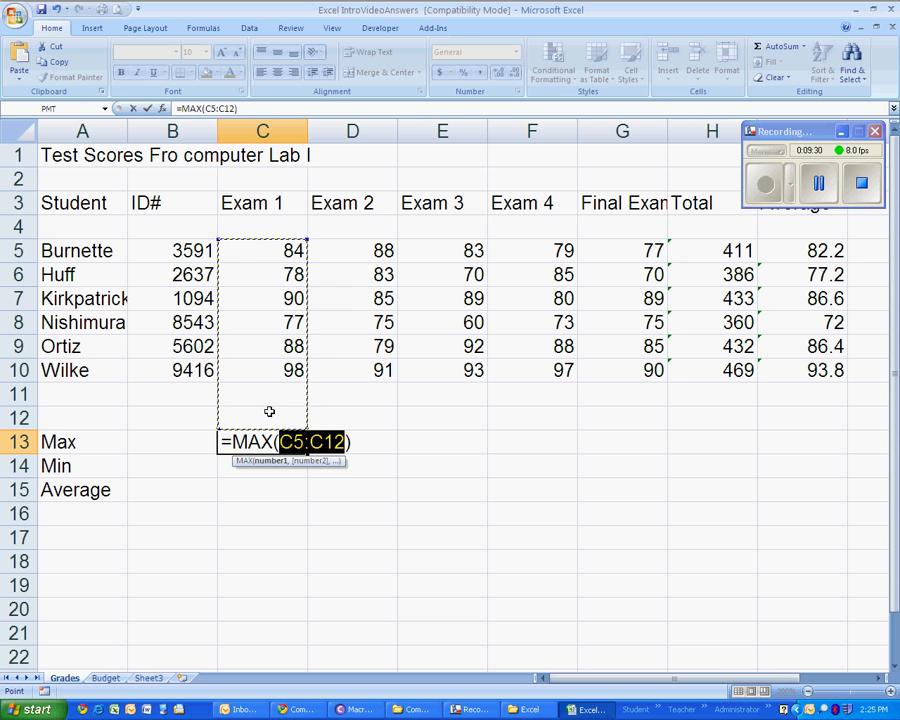
left_click_drag(269, 251, 269, 369)
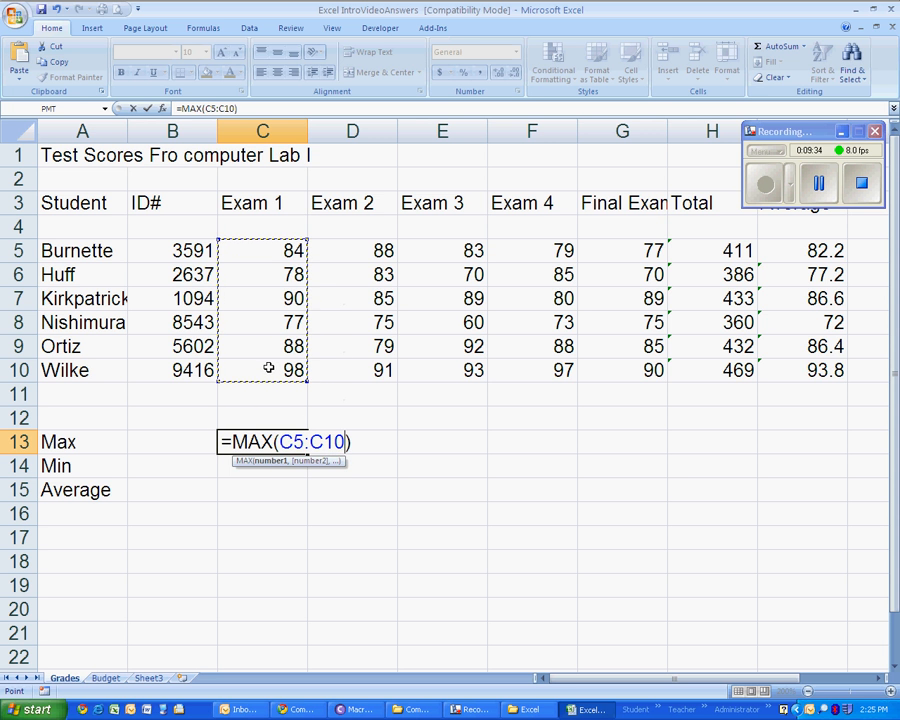
key("Return")
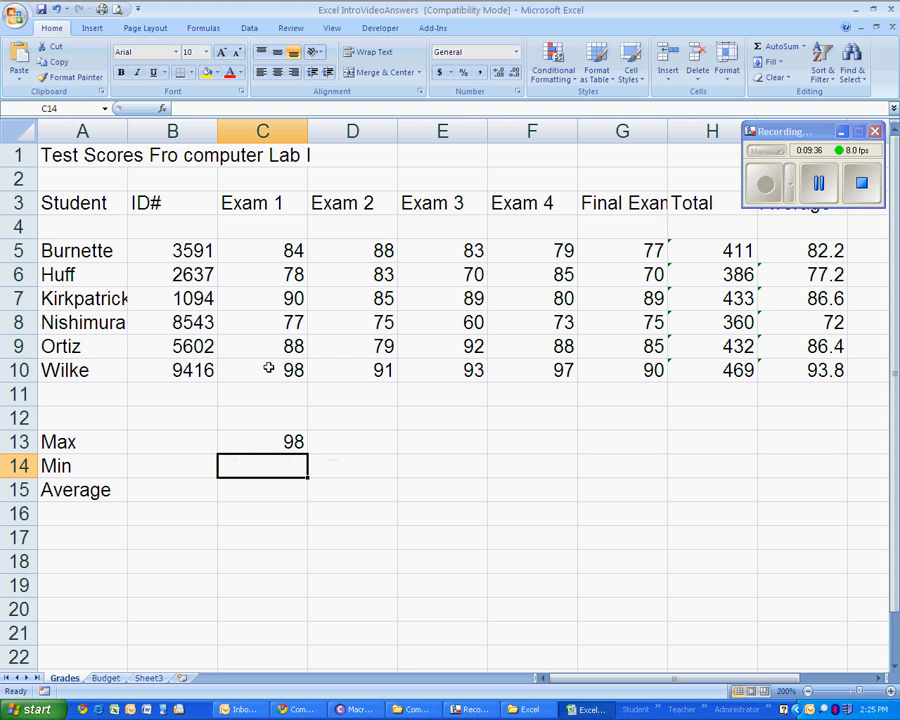
- Check the MAX formula in C13, then fill it across through G13 for the remaining exams
double_click(269, 445)
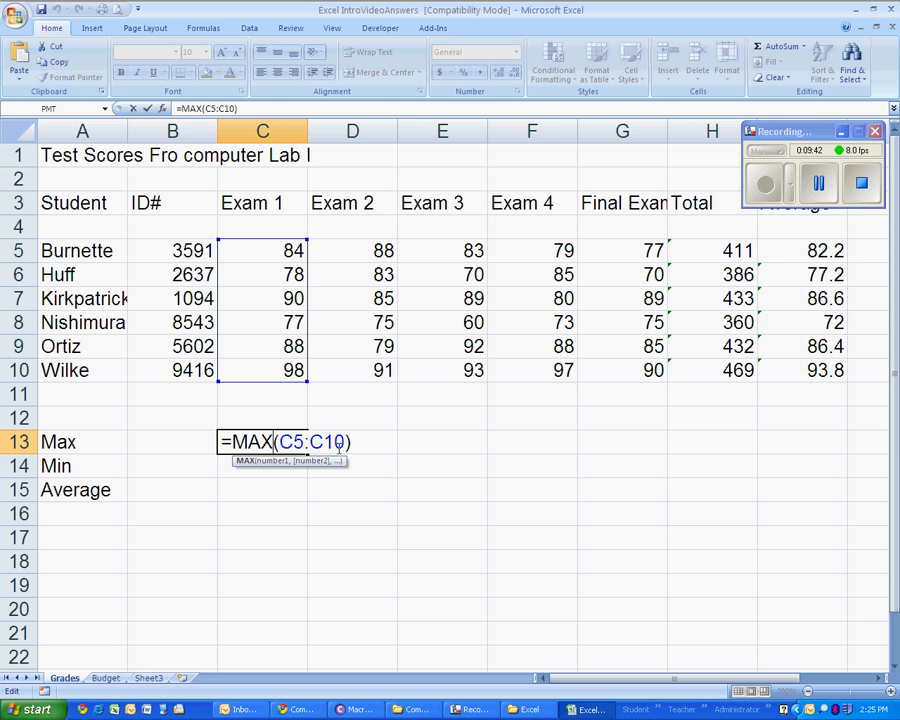
key("Return")
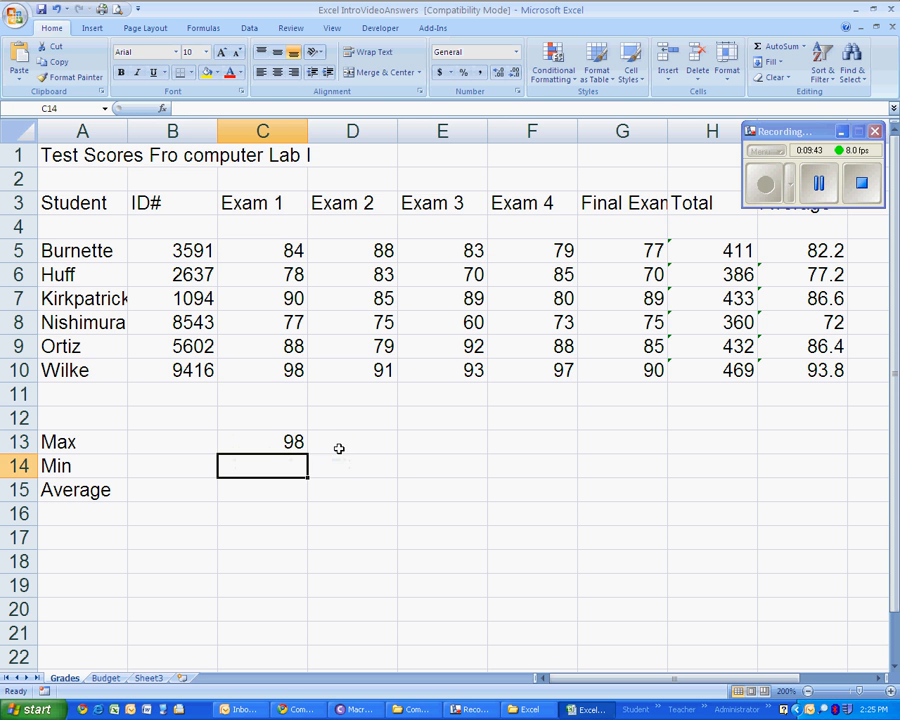
left_click(271, 441)
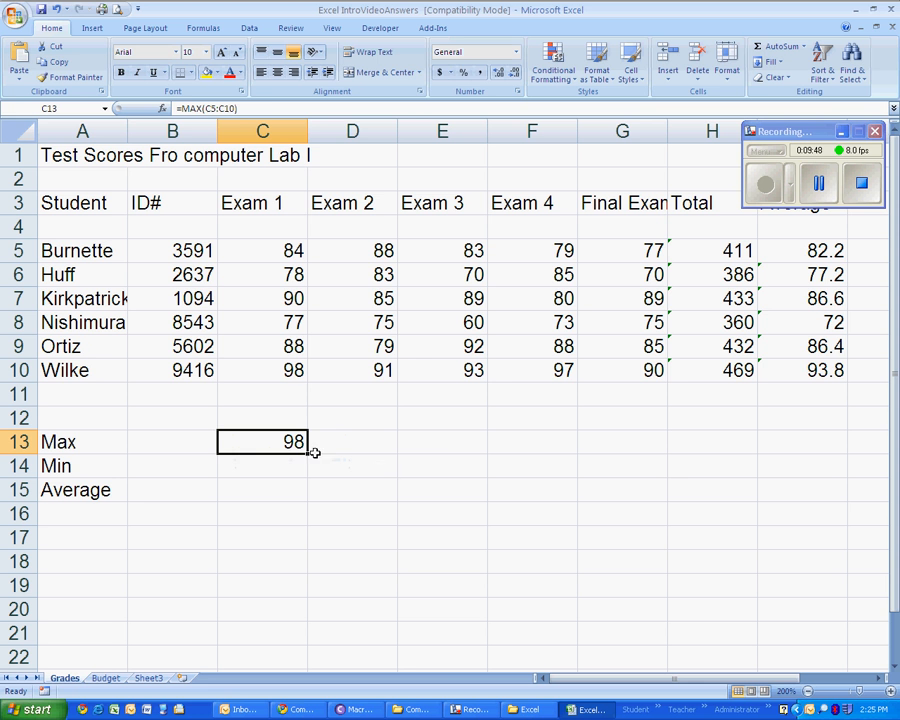
left_click_drag(306, 454, 640, 453)
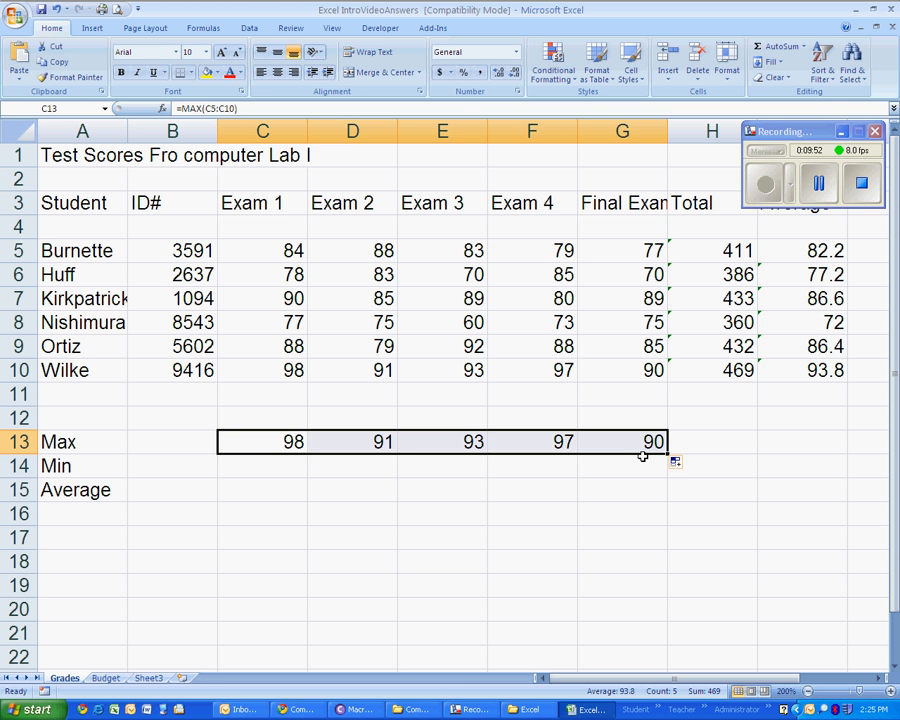
- Calculate the lowest Exam 1 score in C14 with the AutoSum Min function over C5:C10 and fill the formula across through G14
left_click(258, 466)
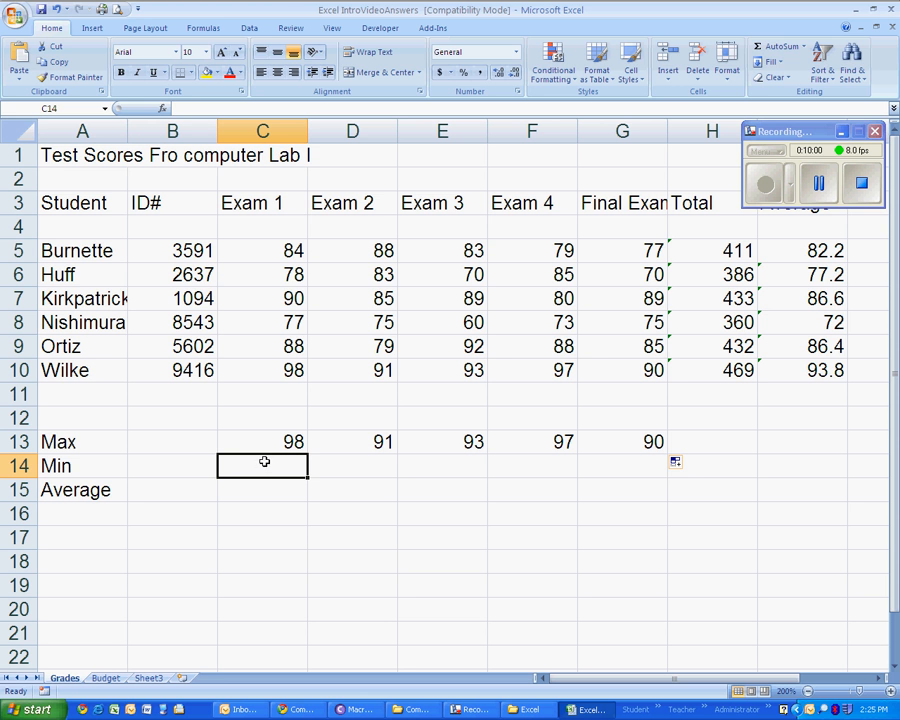
left_click(804, 47)
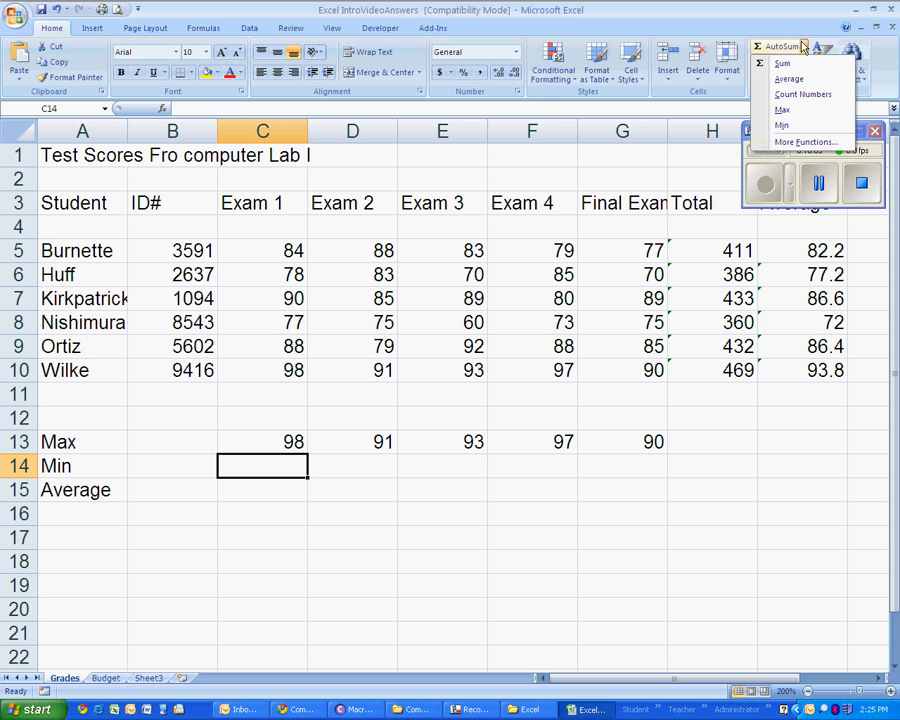
left_click(793, 127)
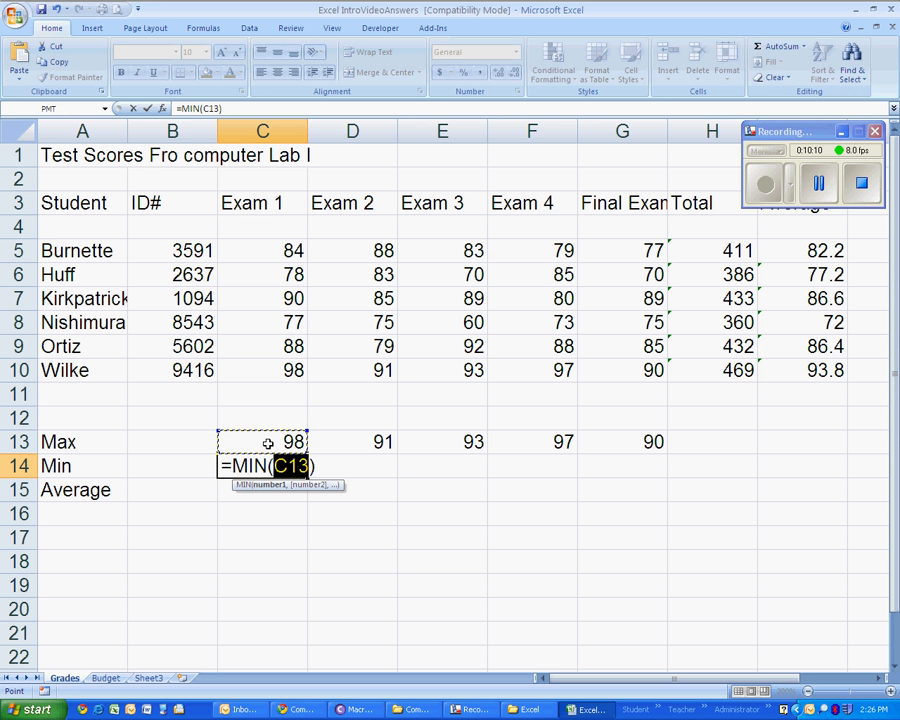
left_click_drag(264, 249, 263, 364)
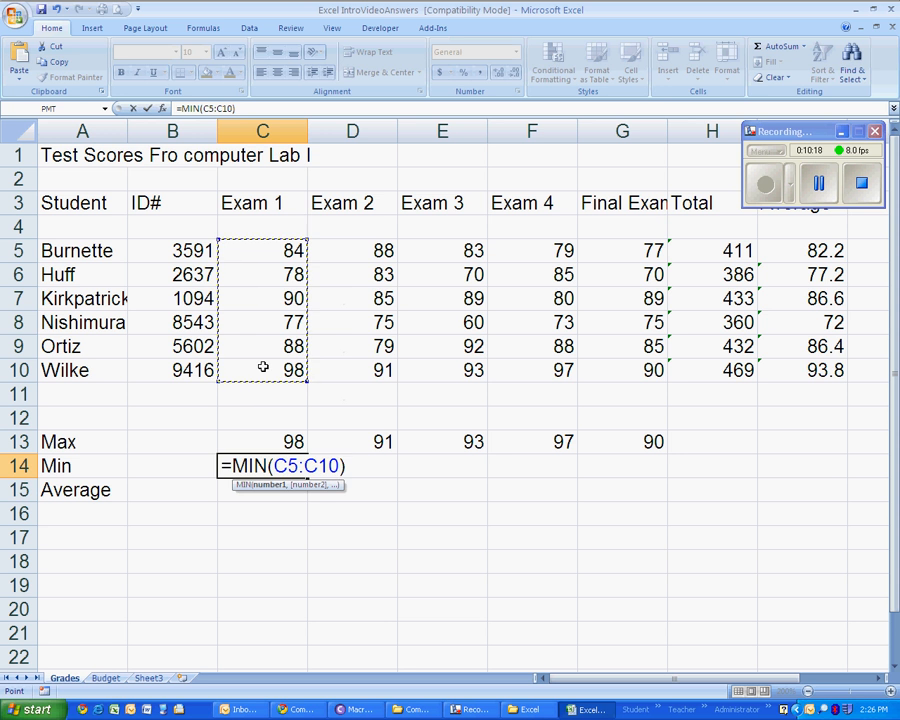
key("Return")
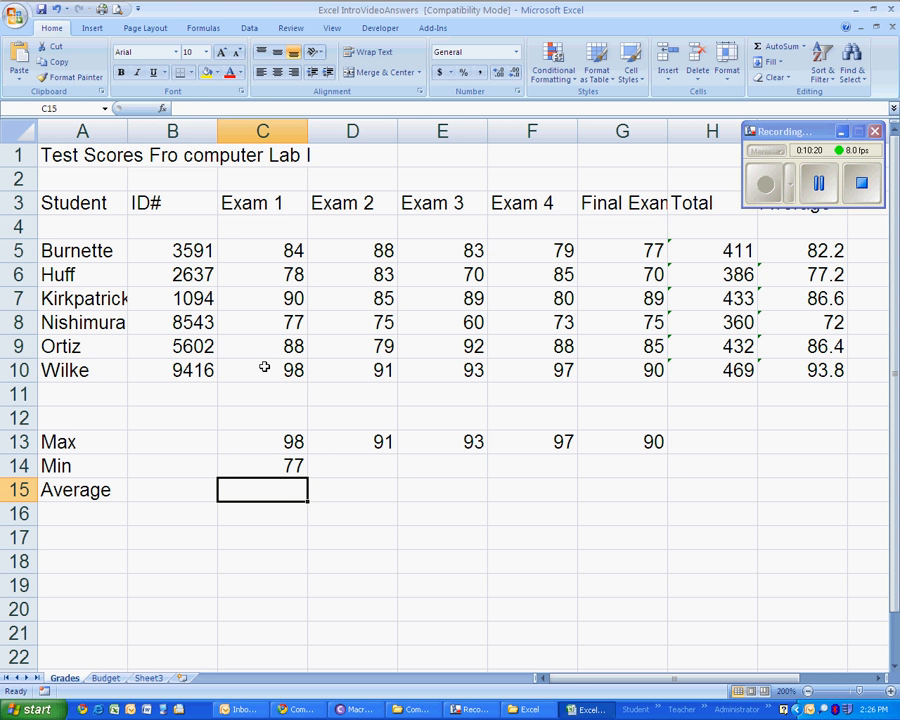
left_click(259, 470)
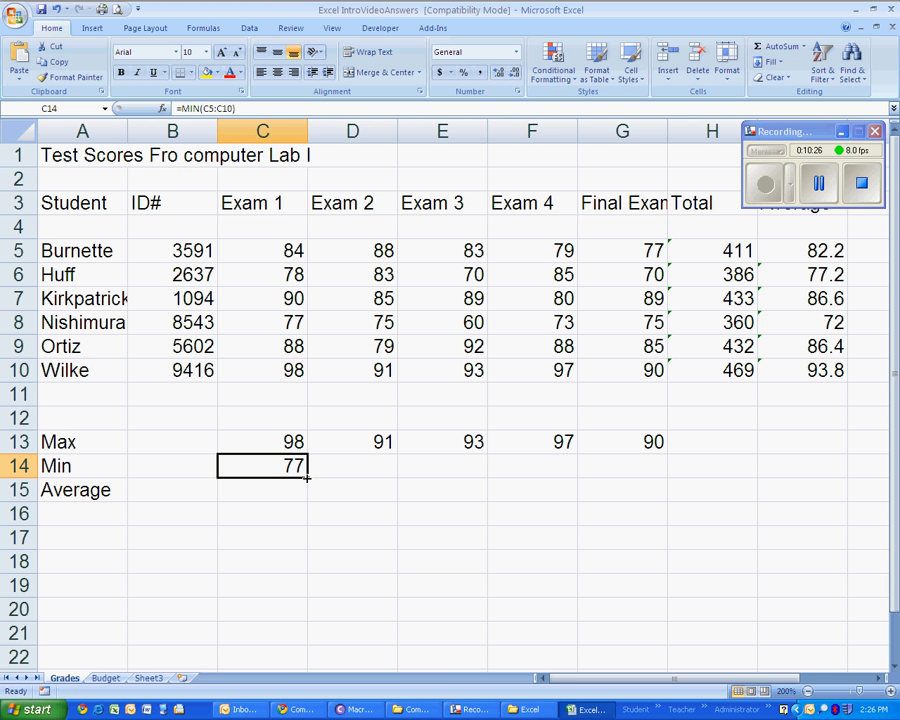
left_click_drag(306, 478, 643, 466)
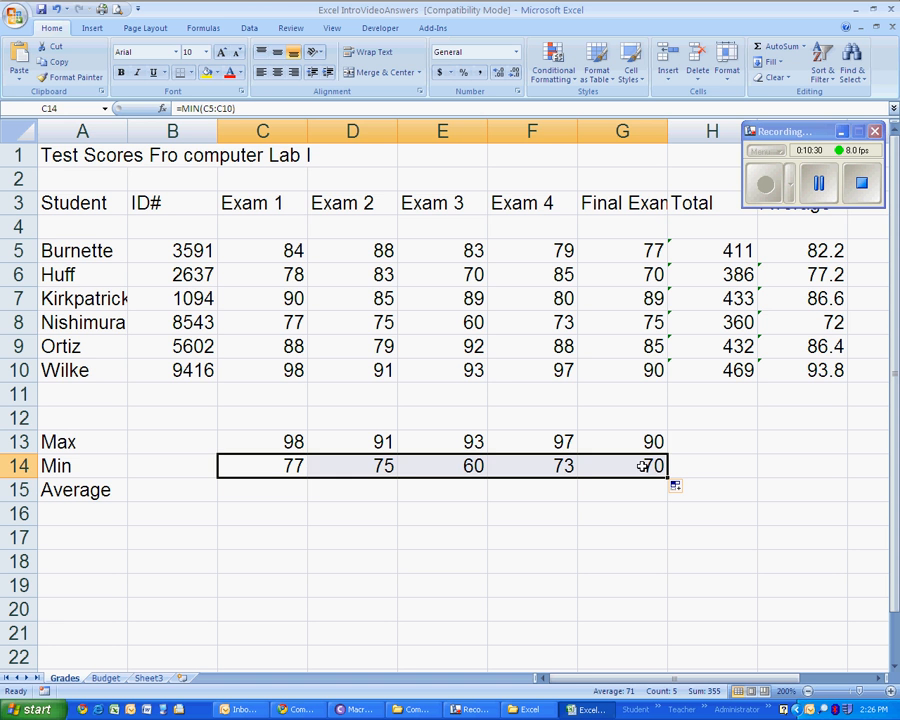
- Average the Exam 1 scores in C15 with the AutoSum Average function over C5:C10
left_click(261, 490)
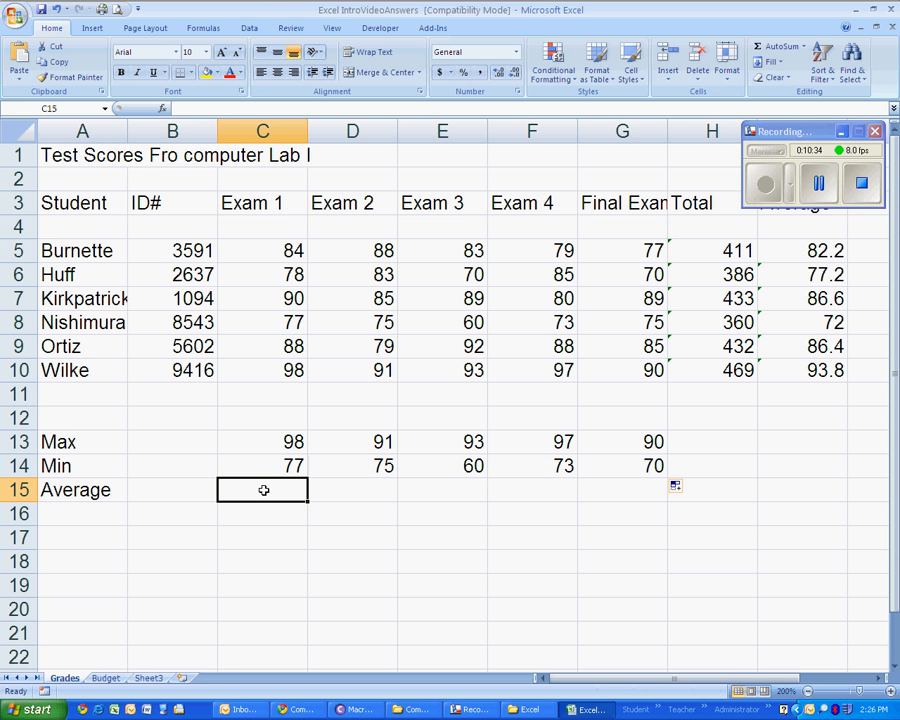
left_click(803, 47)
left_click(800, 79)
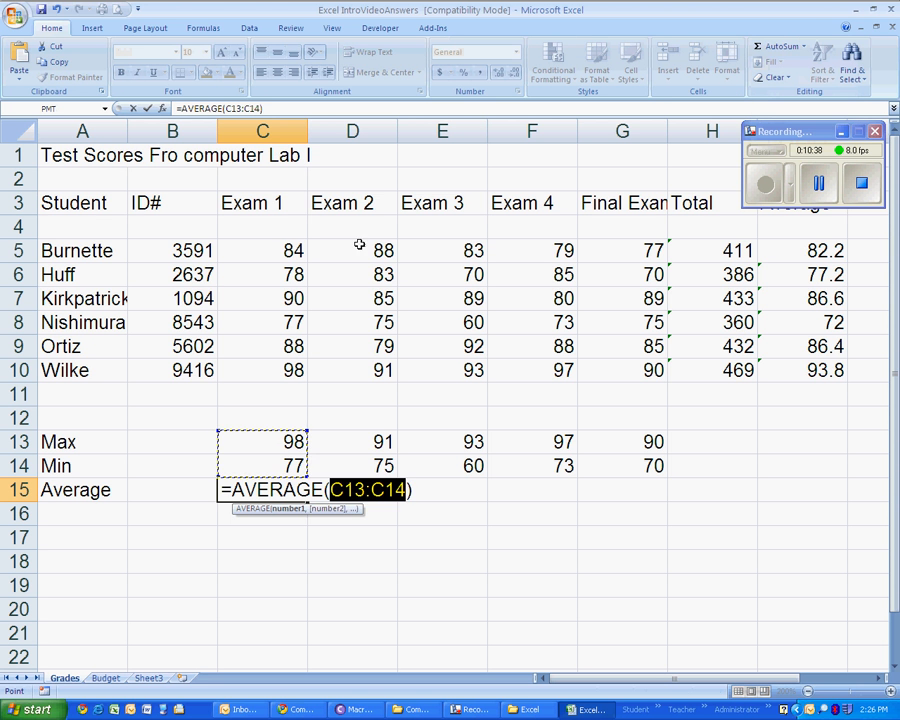
left_click_drag(269, 249, 263, 369)
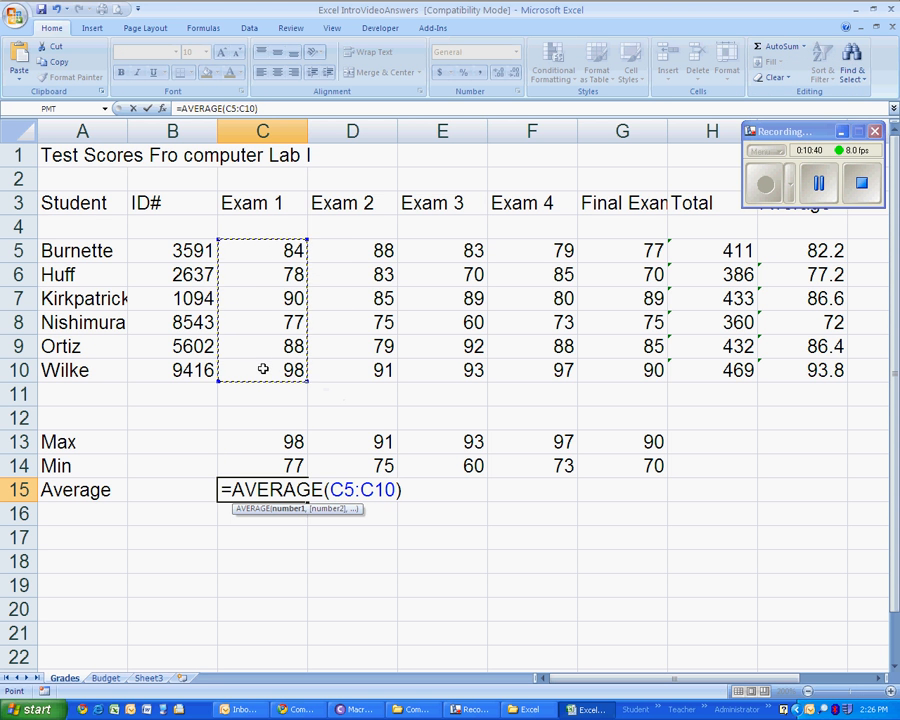
key("Return")
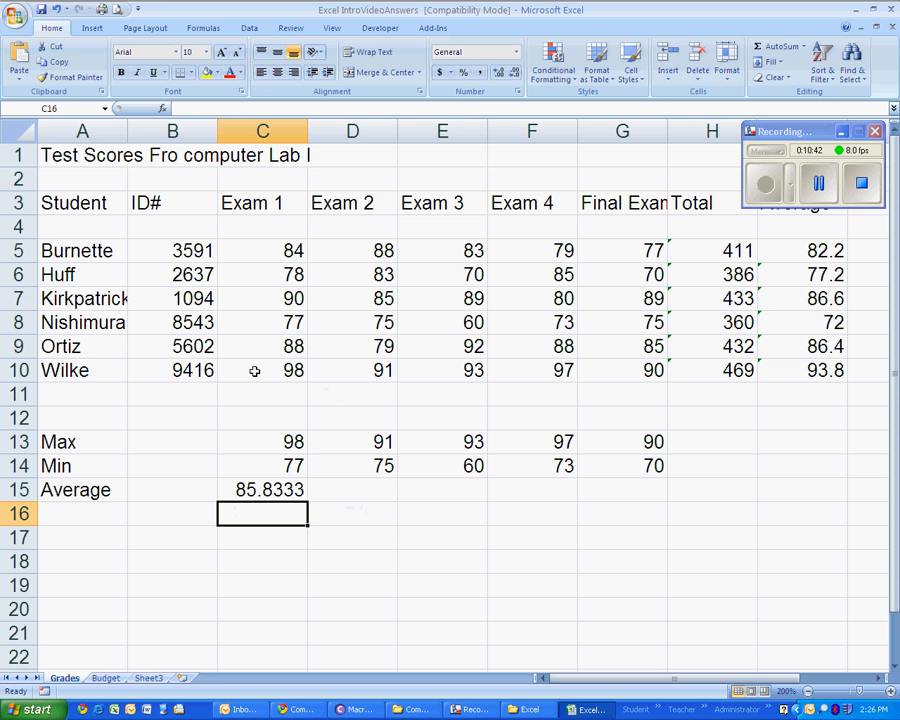
- Format the Exam 1 average in C15 to one decimal place and fill the formula across through G15
left_click(227, 490)
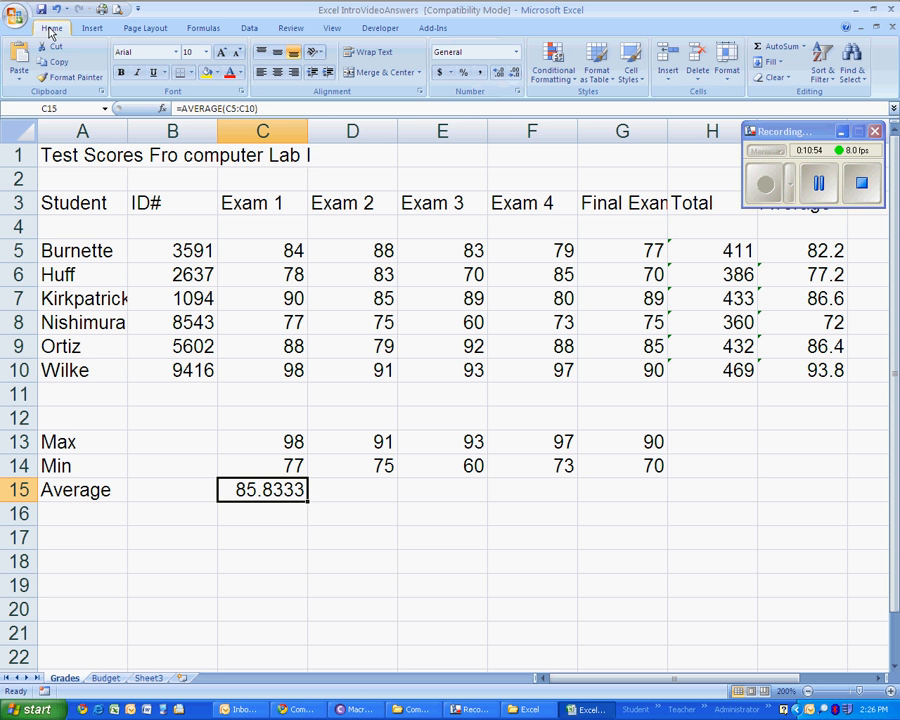
left_click(514, 74)
left_click(515, 75)
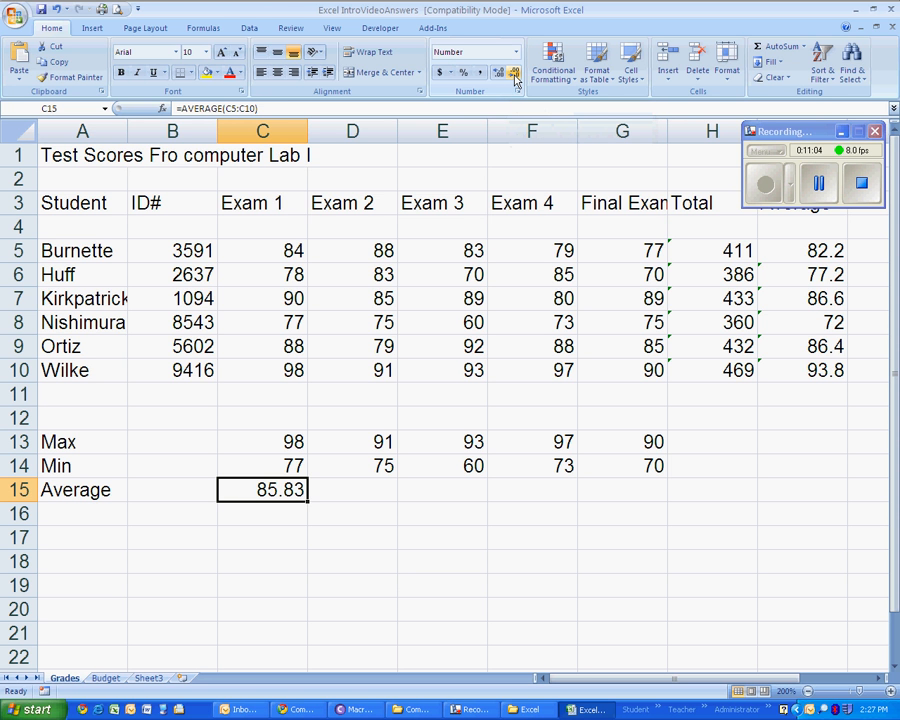
left_click(514, 75)
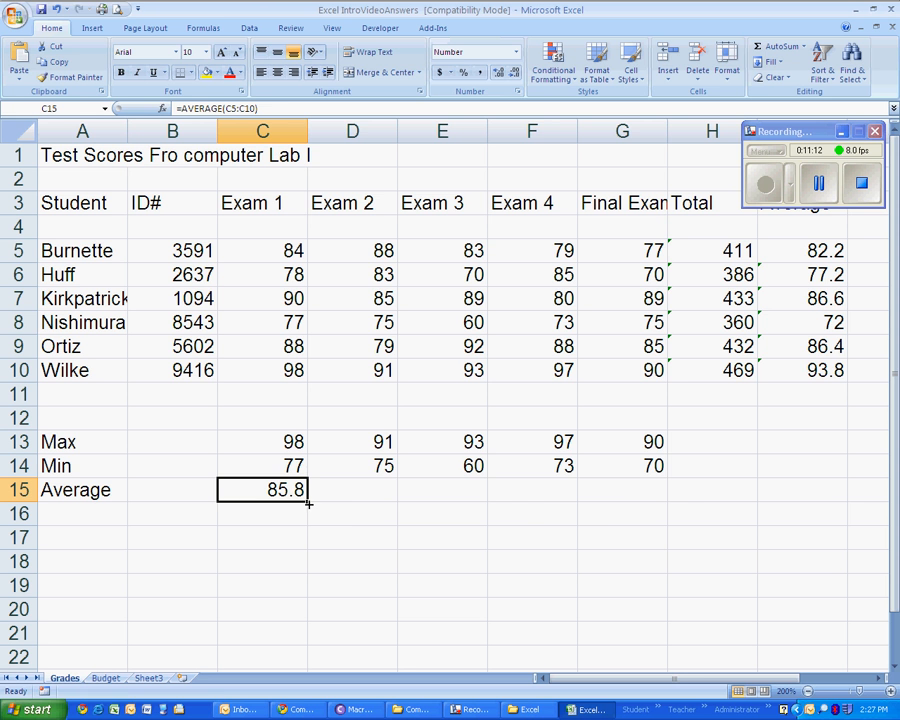
left_click_drag(309, 501, 640, 503)
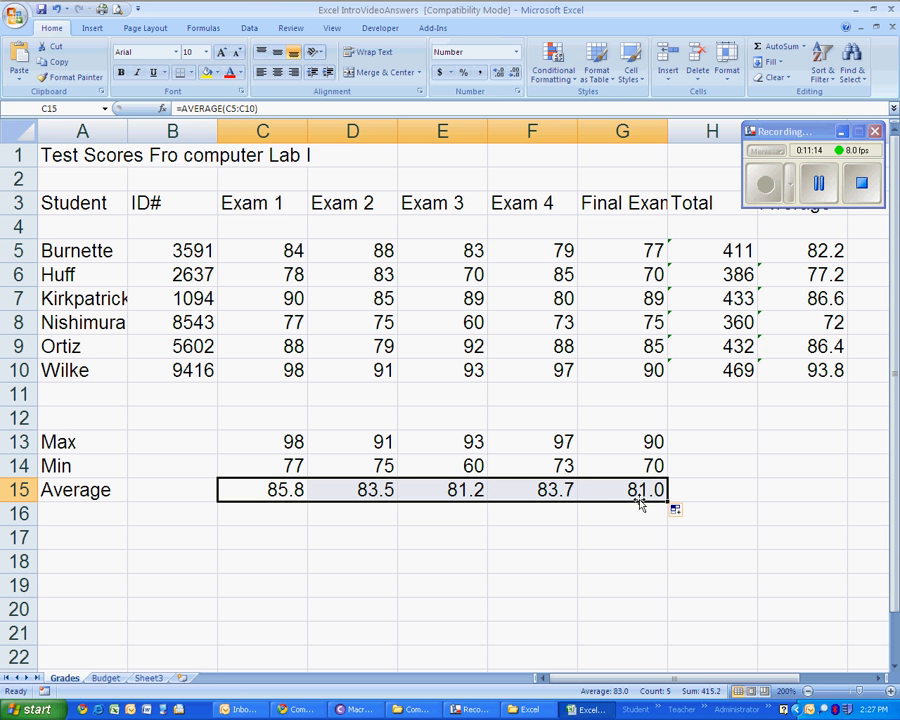
left_click(359, 490)
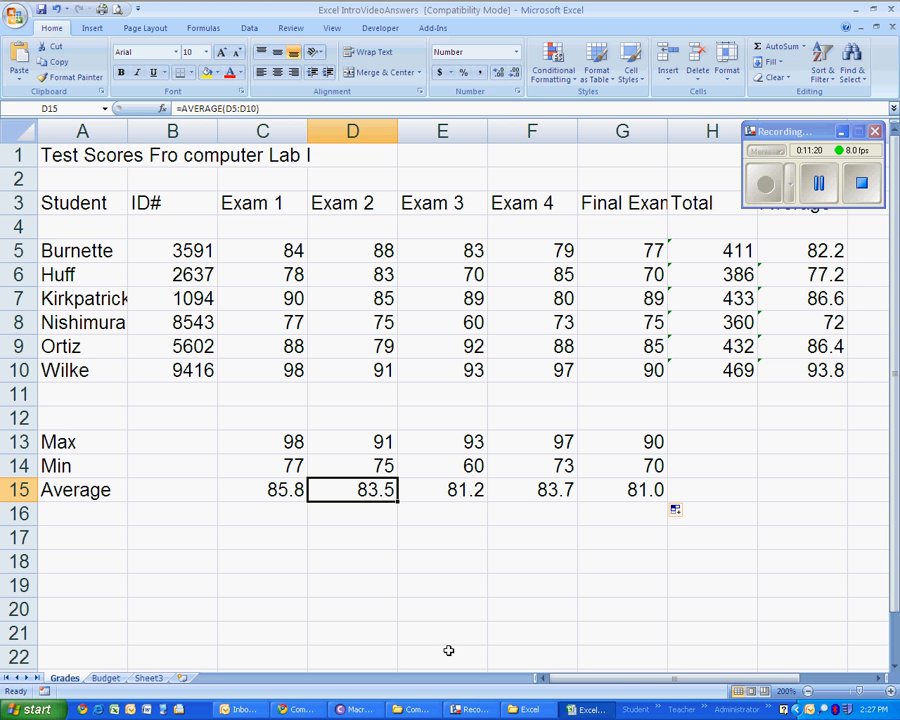
left_click_drag(805, 251, 815, 370)
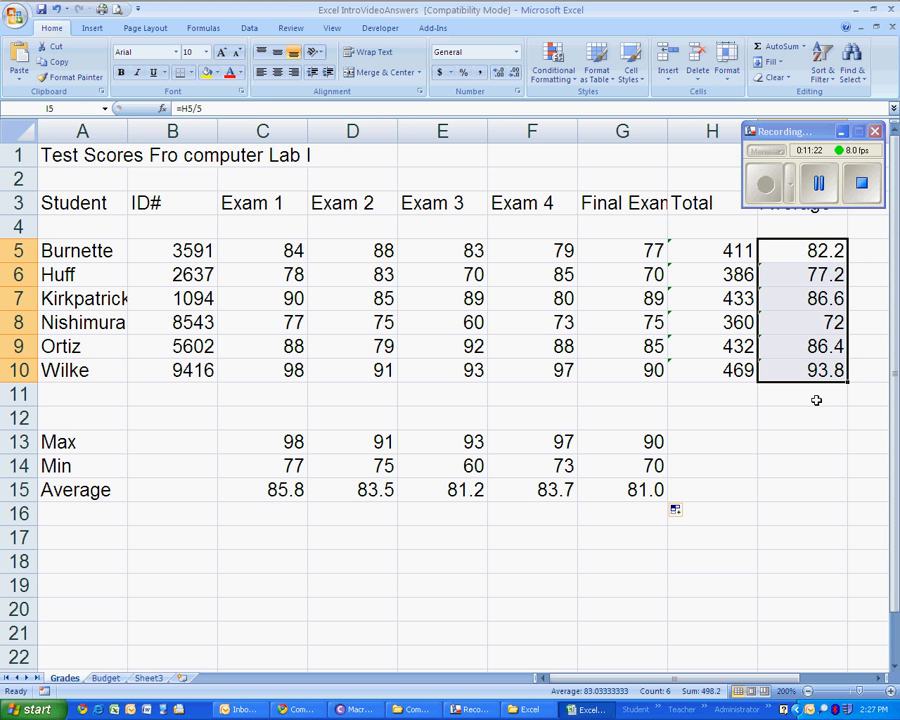
left_click(788, 442)
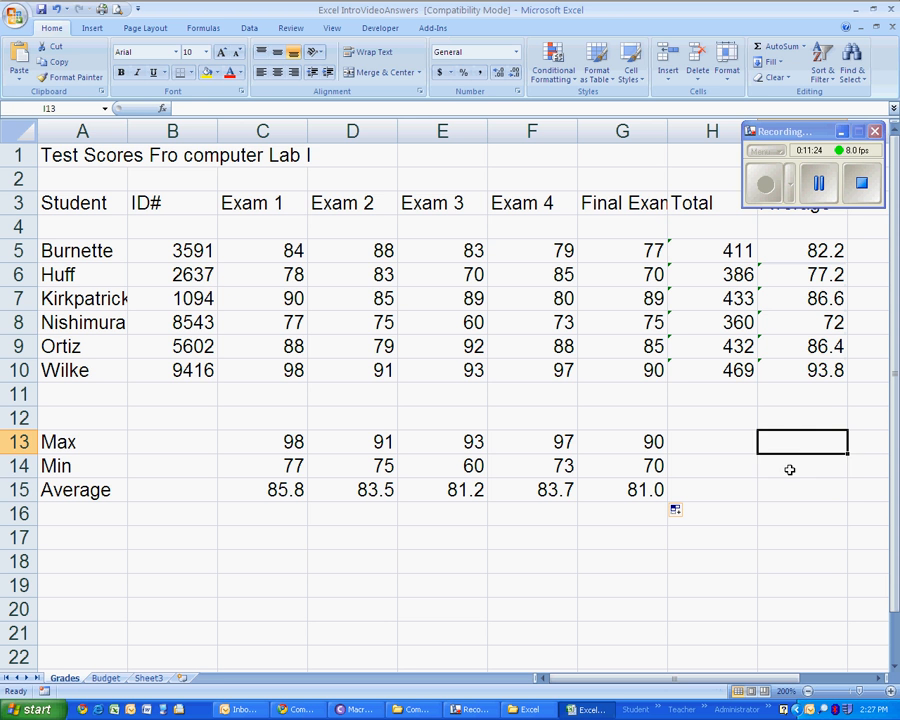
left_click(790, 467)
left_click(793, 492)
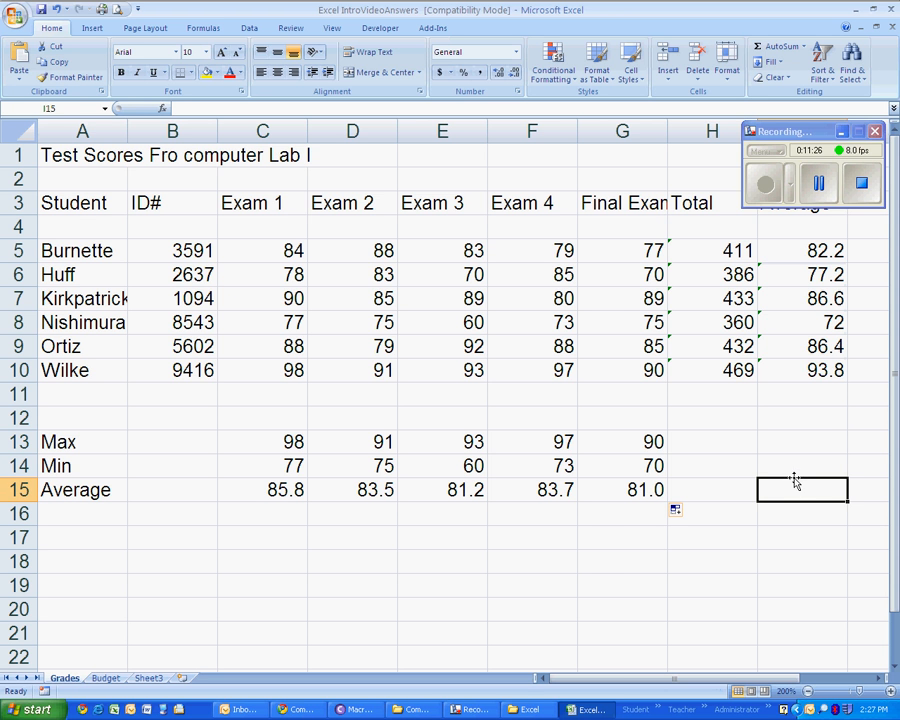
left_click_drag(799, 138, 794, 109)
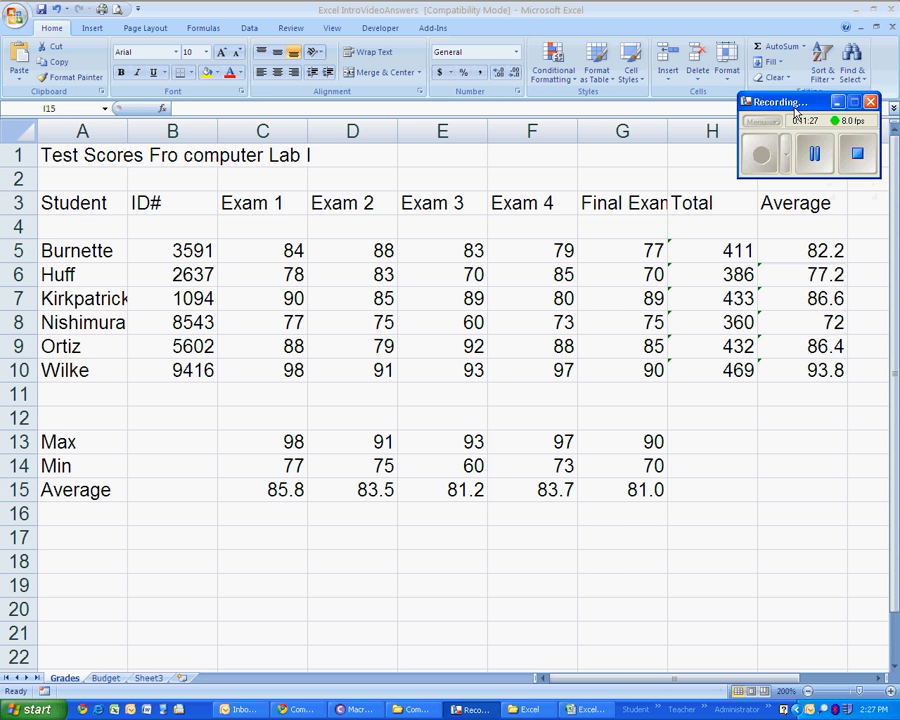
left_click(817, 443)
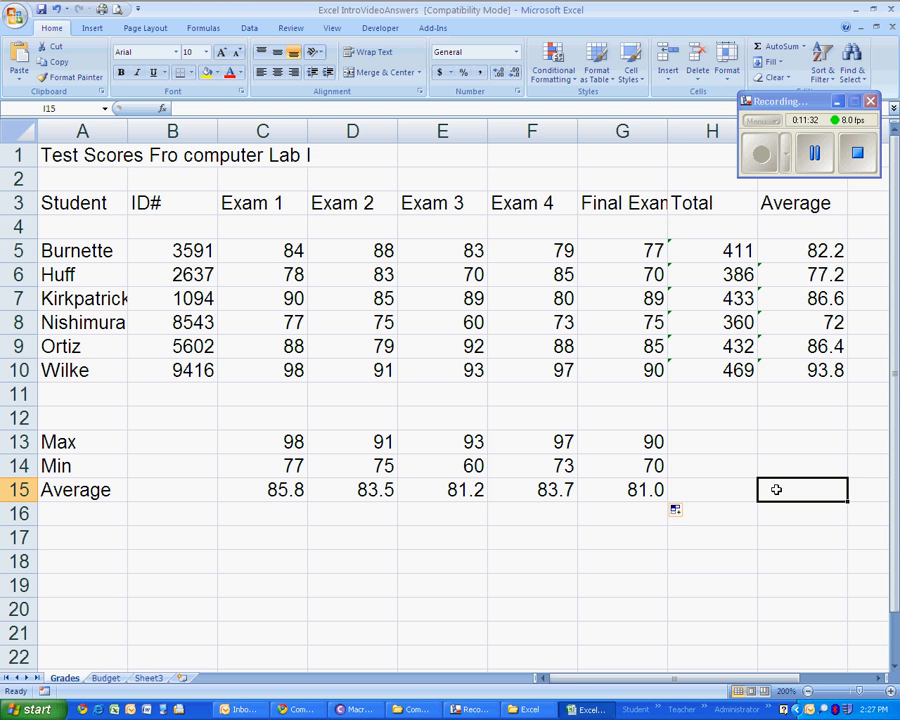
- Average the student averages in I15 with the AutoSum Average function over I5:I10
left_click(803, 47)
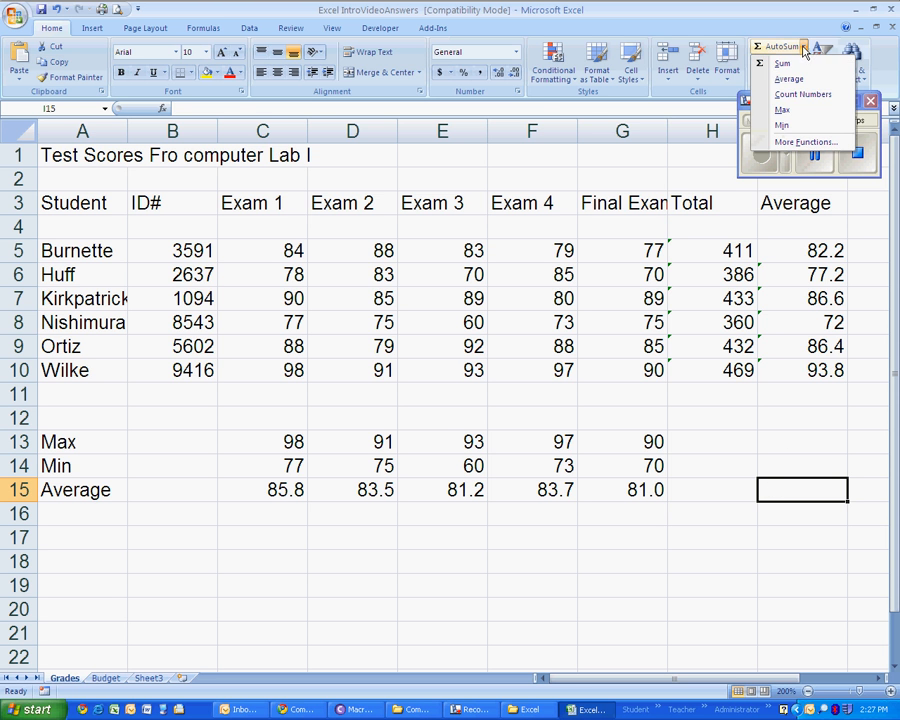
left_click(789, 79)
left_click(806, 253)
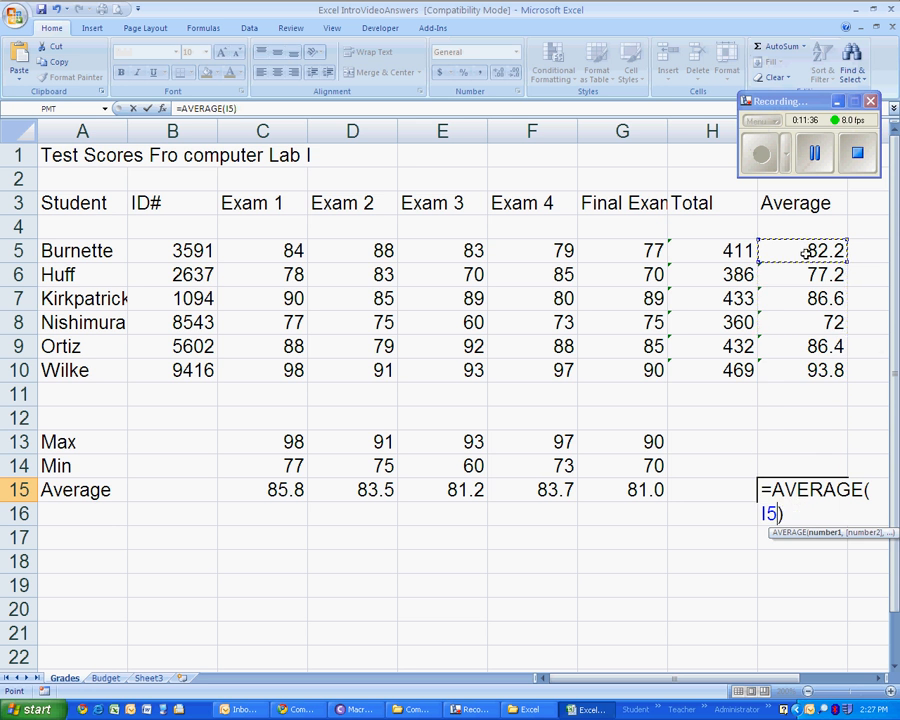
left_click_drag(806, 253, 804, 367)
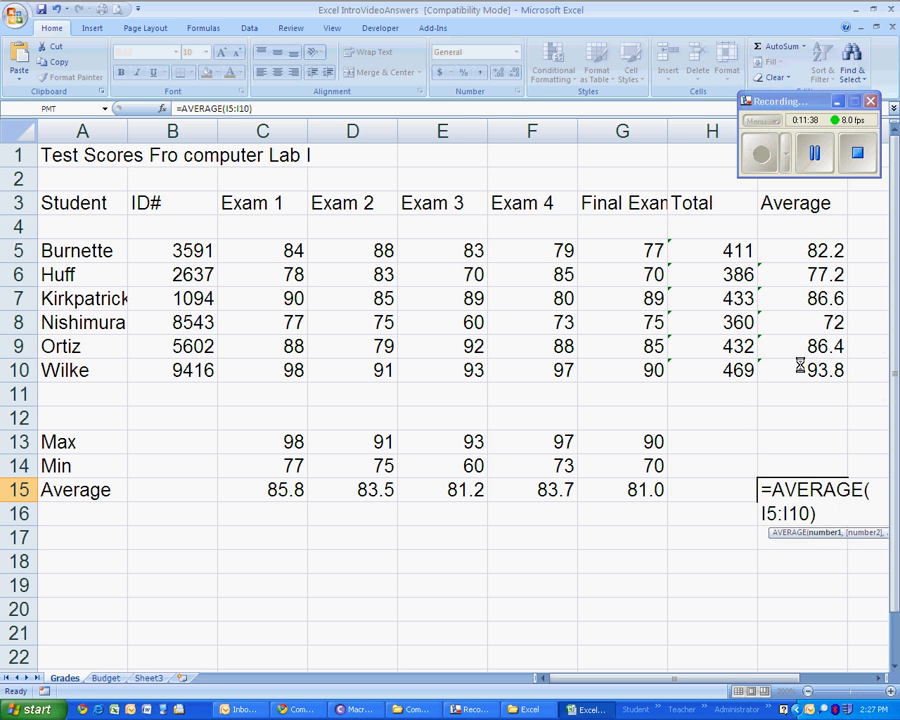
key("Return")
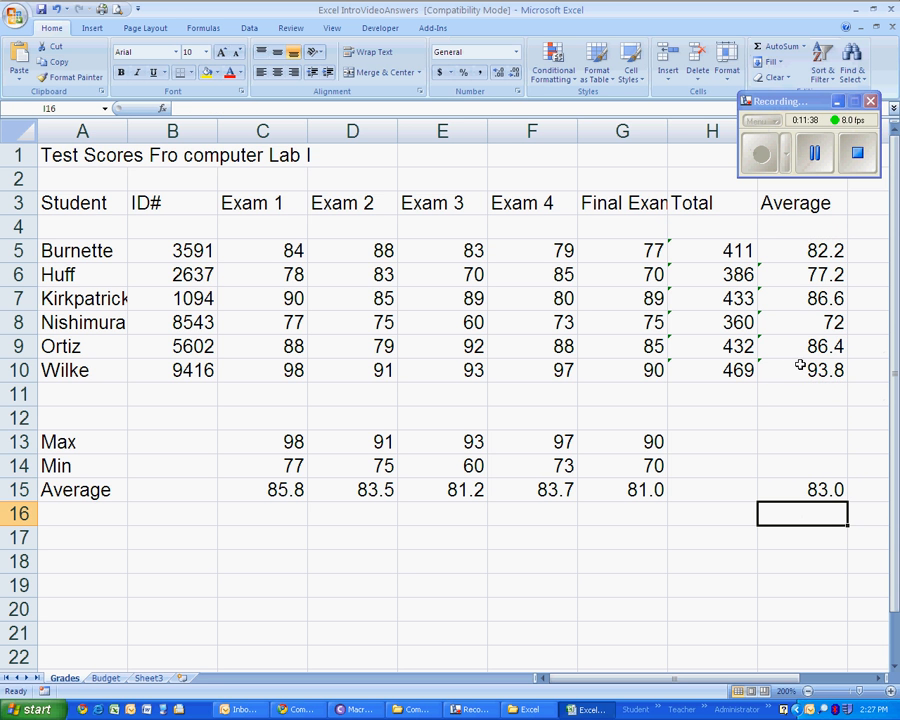
- Find the lowest student average in I14 with the AutoSum Min function over I5:I10
left_click(800, 464)
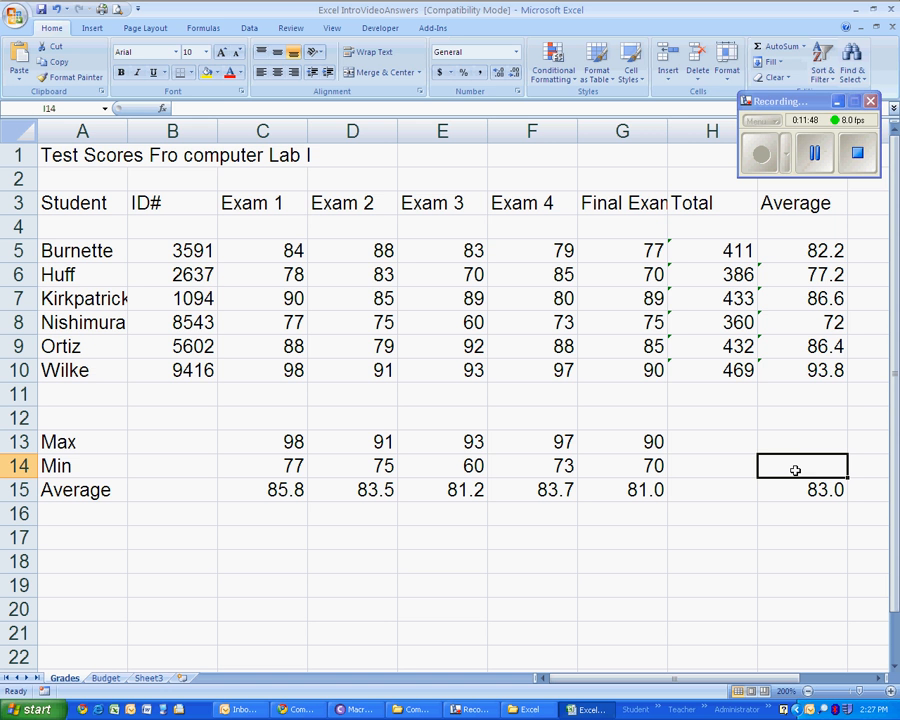
left_click(805, 48)
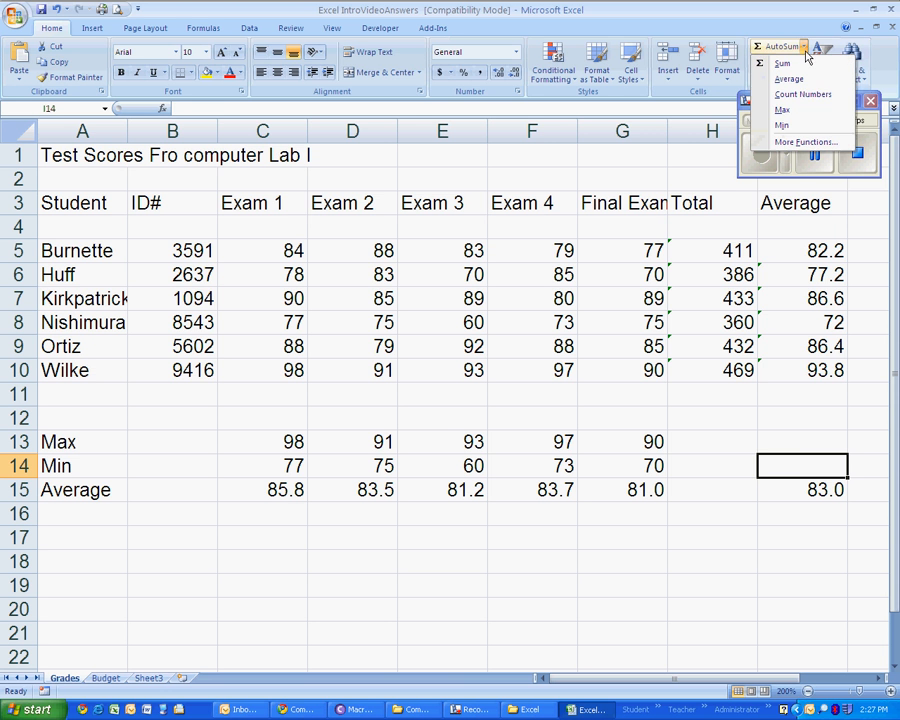
left_click(804, 127)
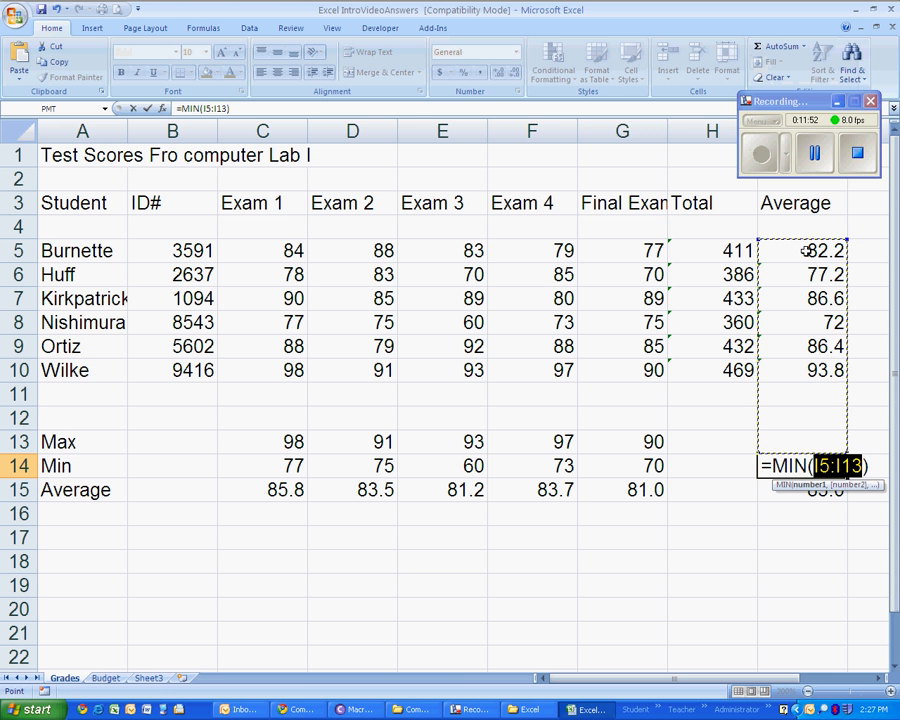
left_click_drag(807, 251, 796, 368)
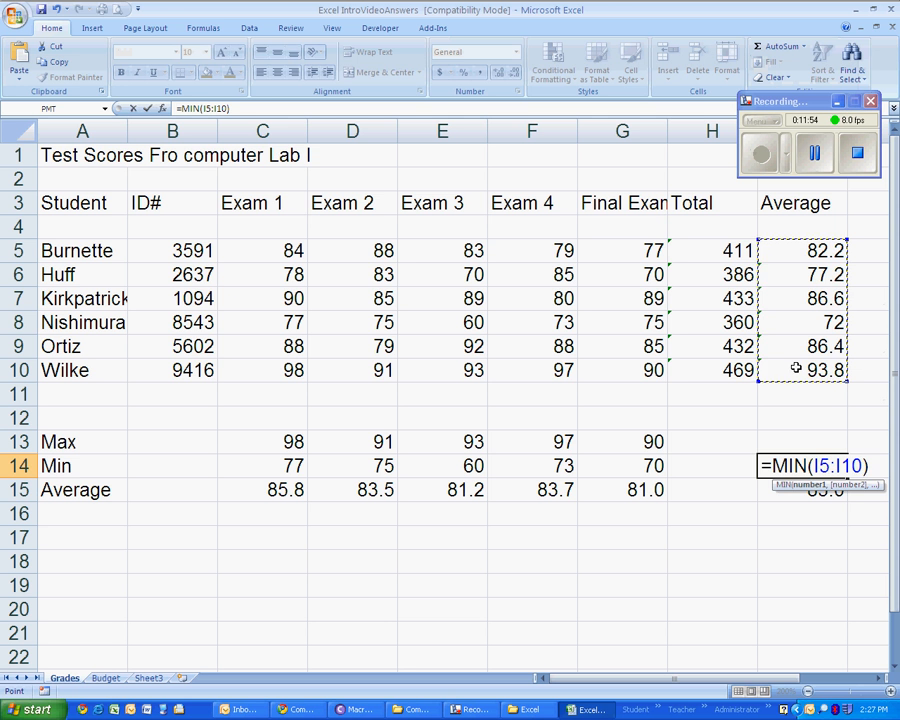
key("Return")
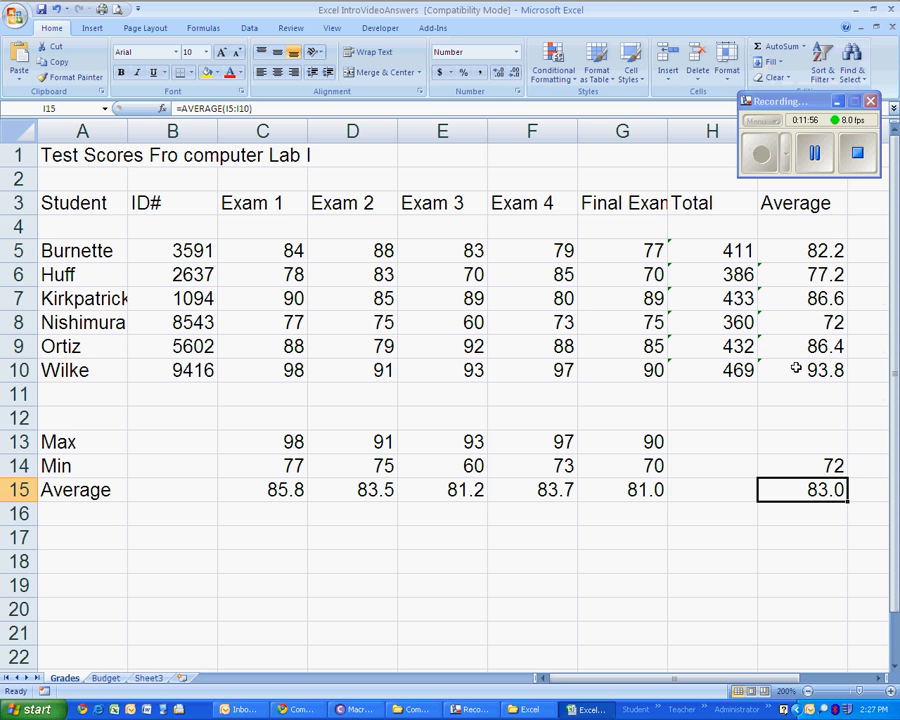
- Find the highest student average in I13 with the AutoSum Max function over I5:I10, and check the I13 and I14 formulas
left_click(792, 461)
left_click(791, 440)
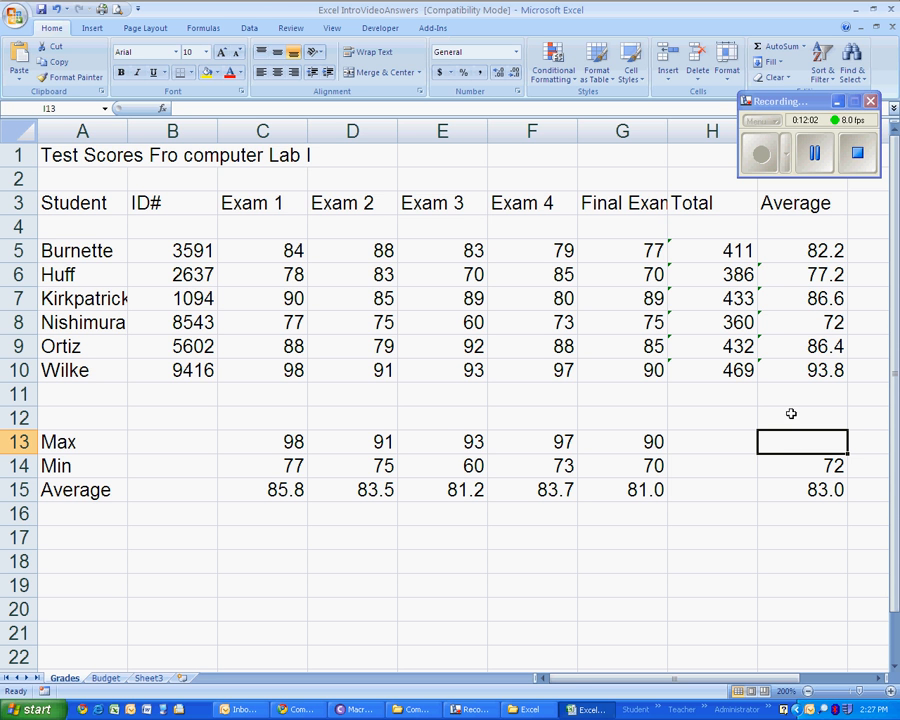
left_click(803, 47)
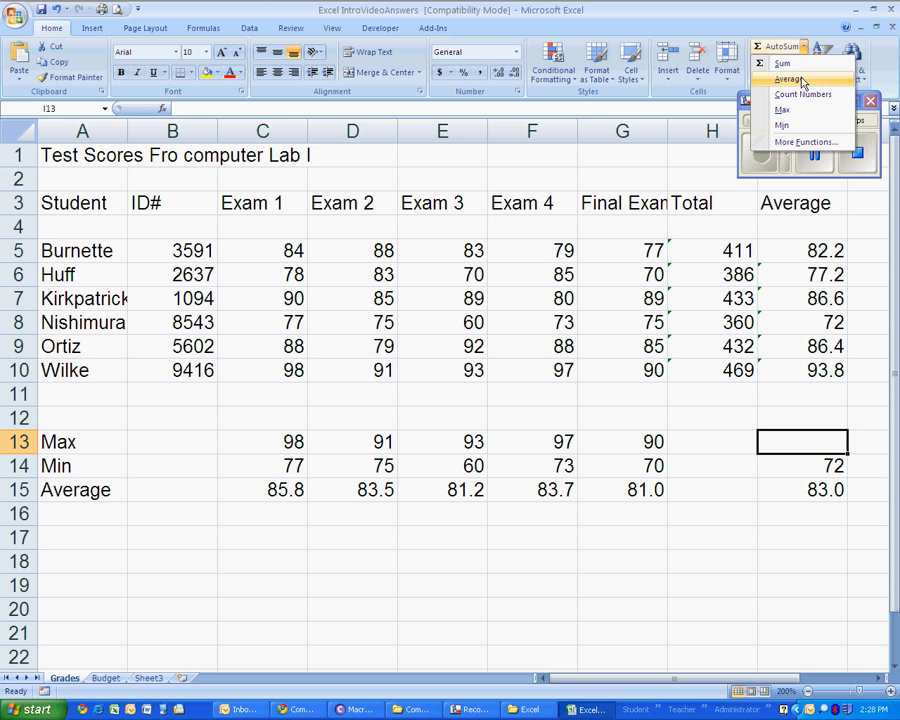
left_click(803, 110)
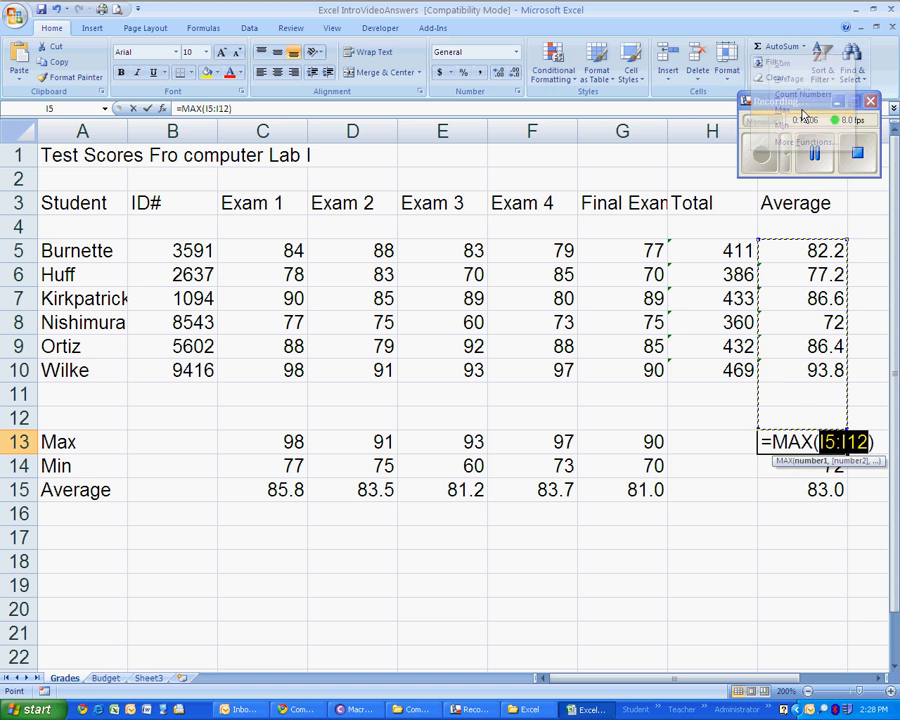
left_click_drag(790, 250, 785, 363)
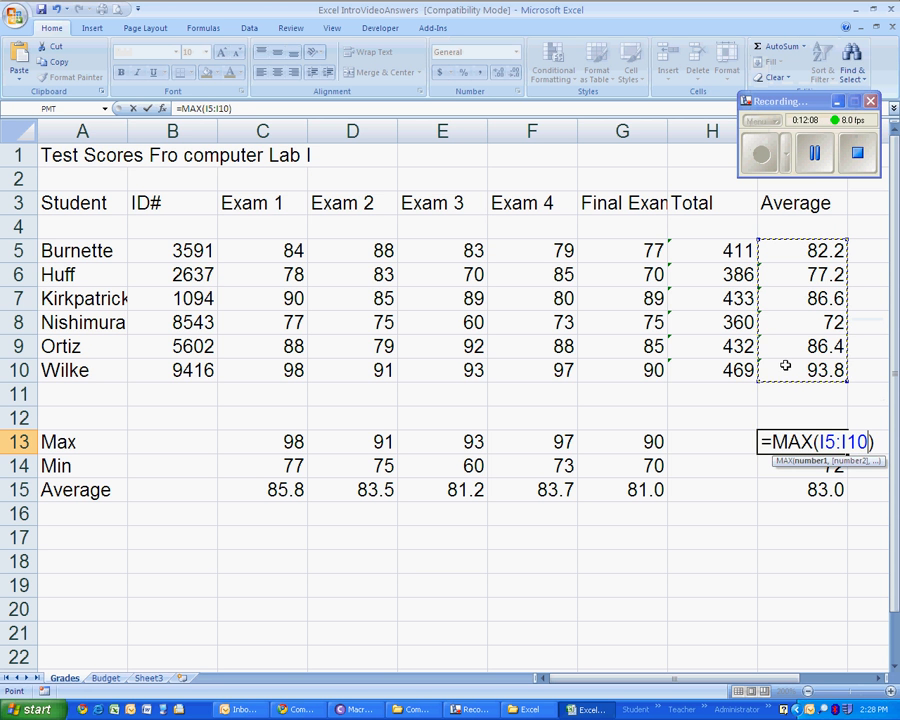
key("Return")
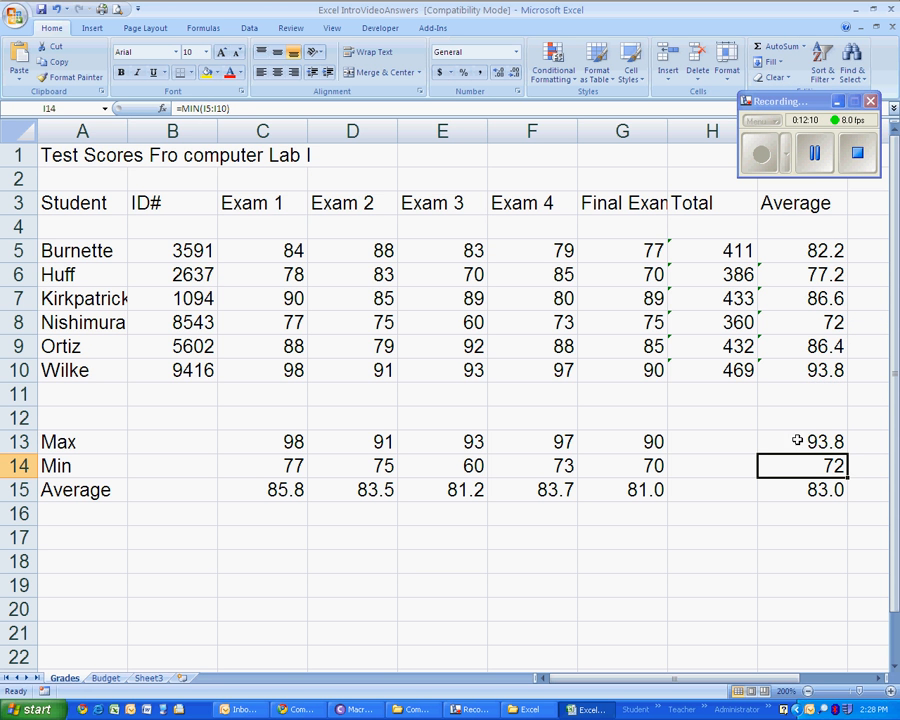
left_click(799, 447)
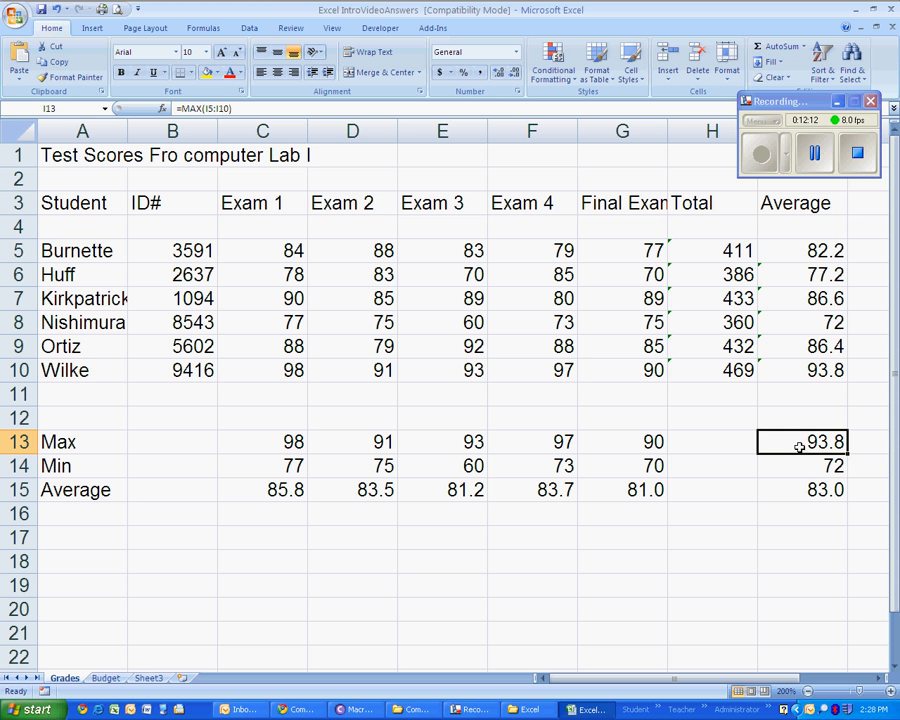
left_click(799, 466)
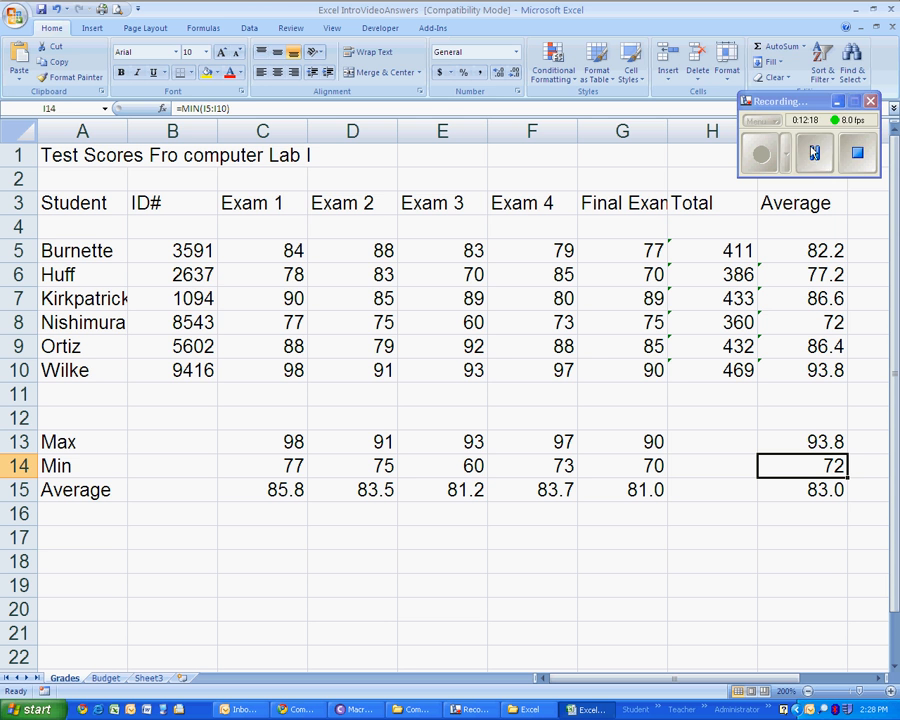
- Look up the AutoSum count function and enter the label Count in A17
left_click(803, 46)
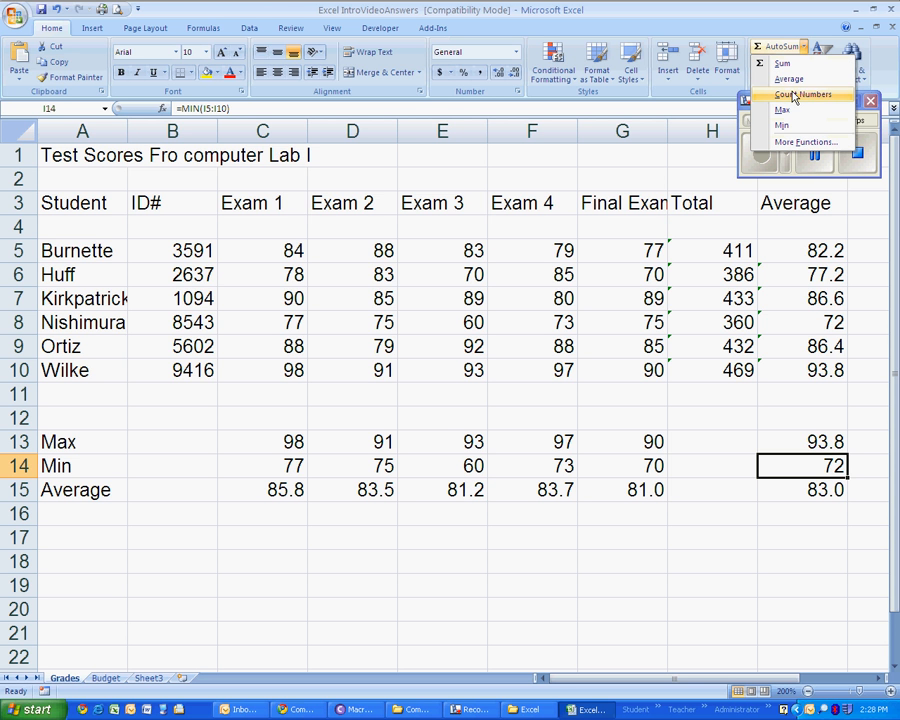
left_click(57, 537)
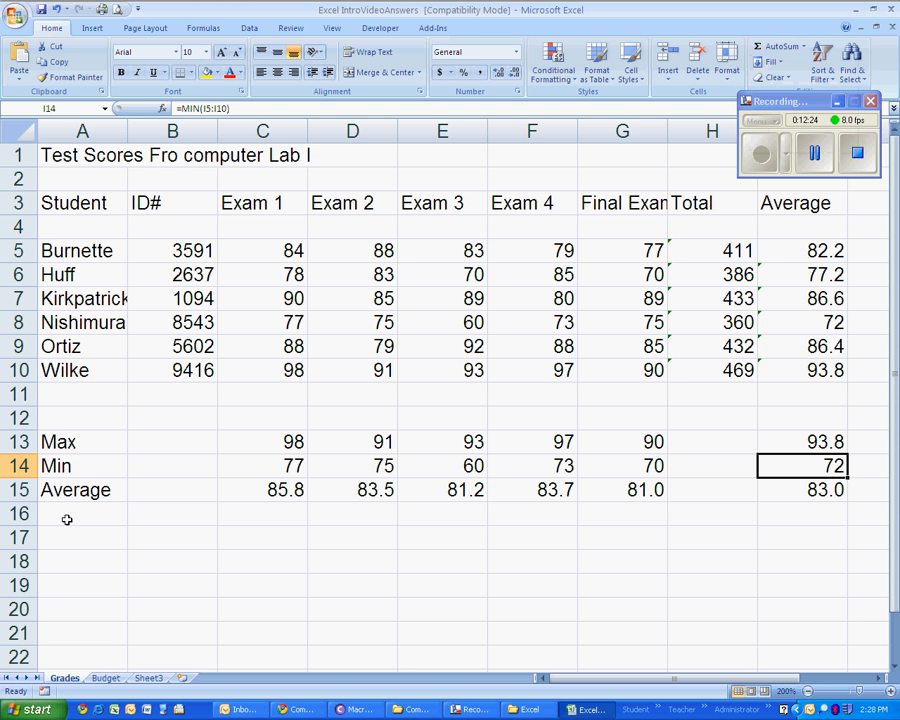
left_click(75, 540)
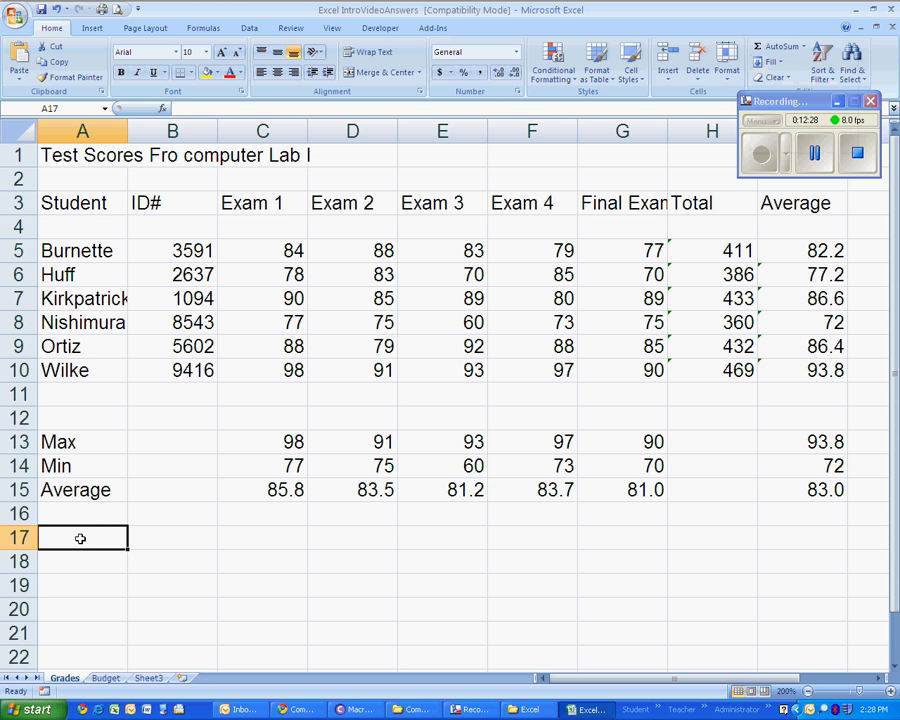
type("Count")
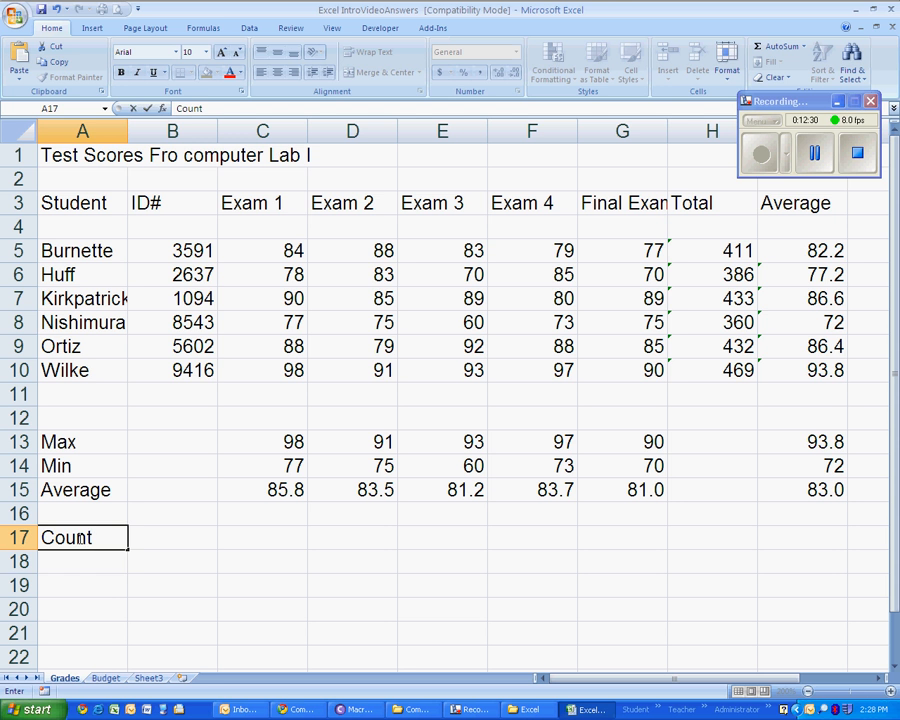
key("Return")
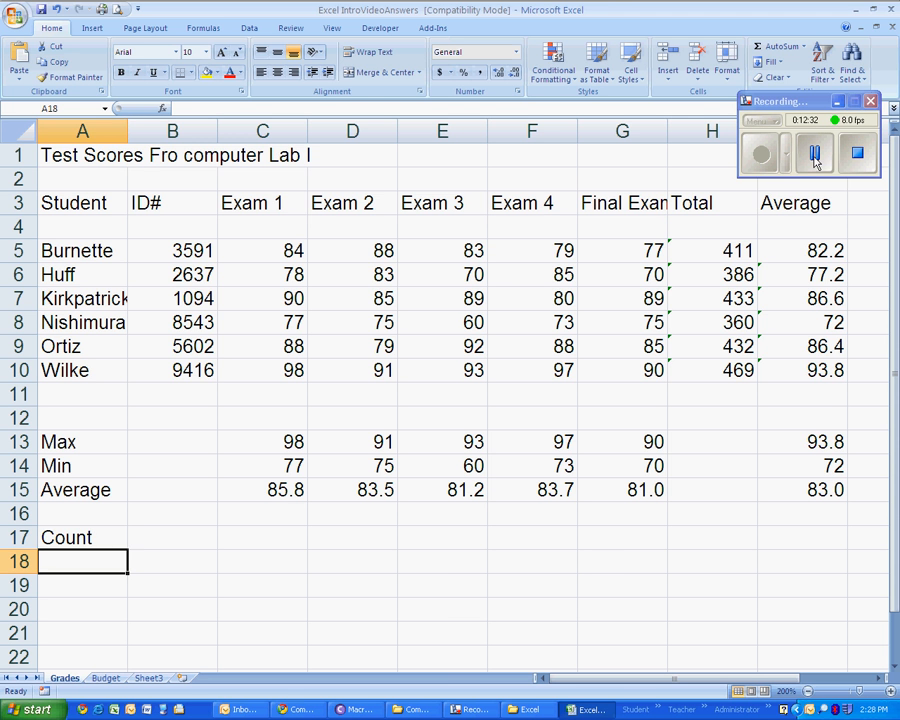
key("Up")
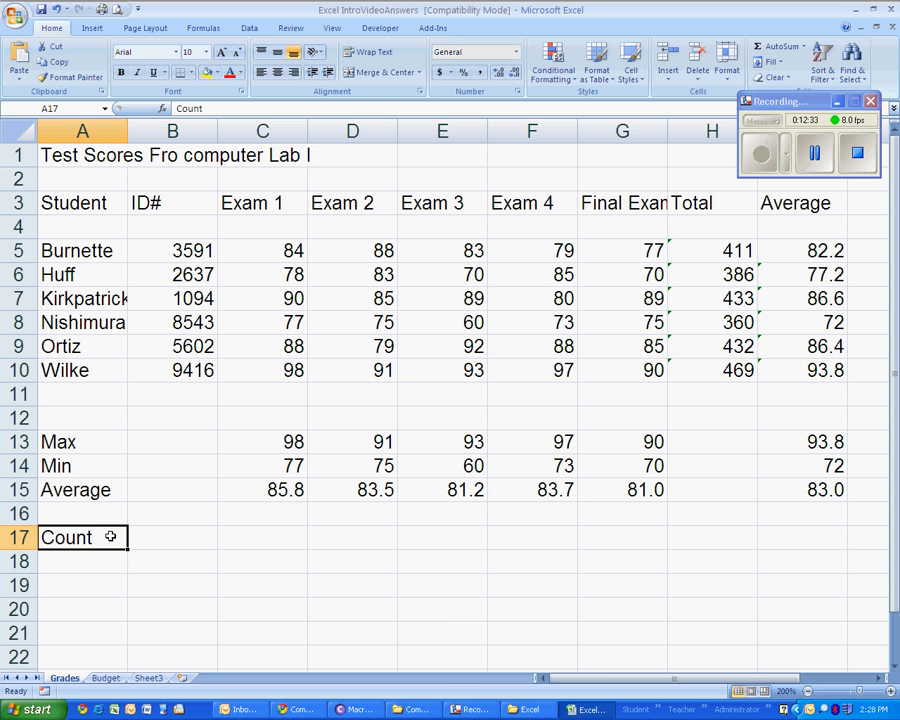
- Count the student ID numbers in B17 with the AutoSum Count Numbers function over B5:B10
left_click(159, 537)
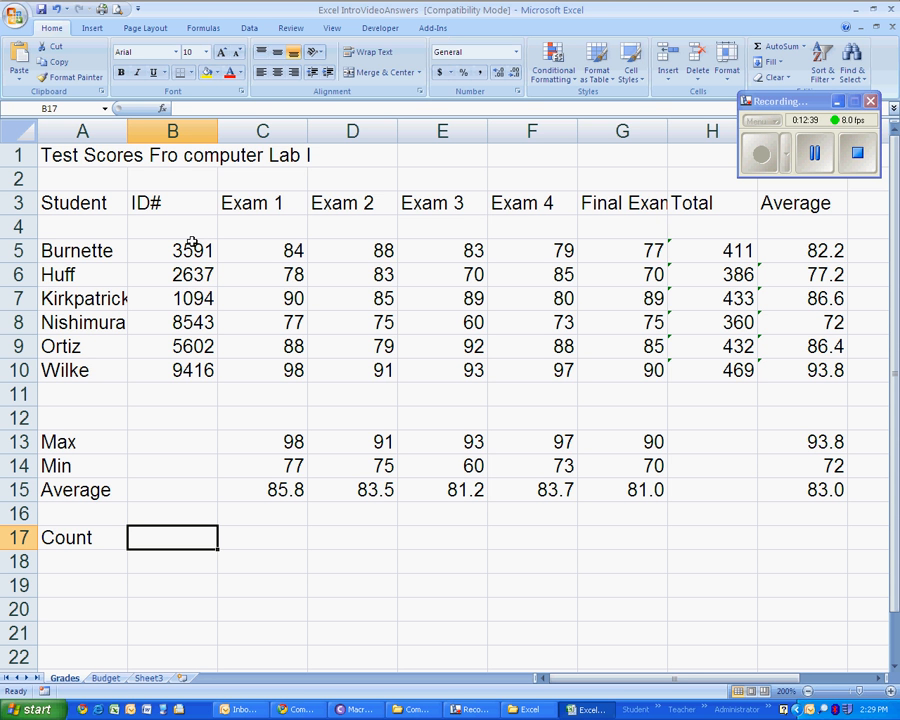
left_click_drag(190, 248, 184, 367)
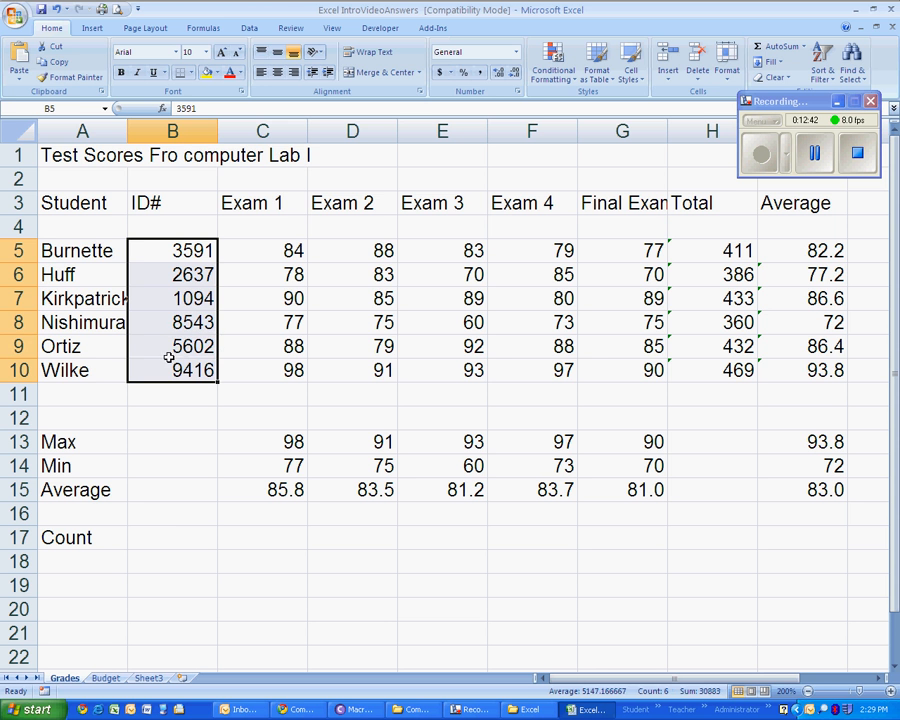
left_click(173, 537)
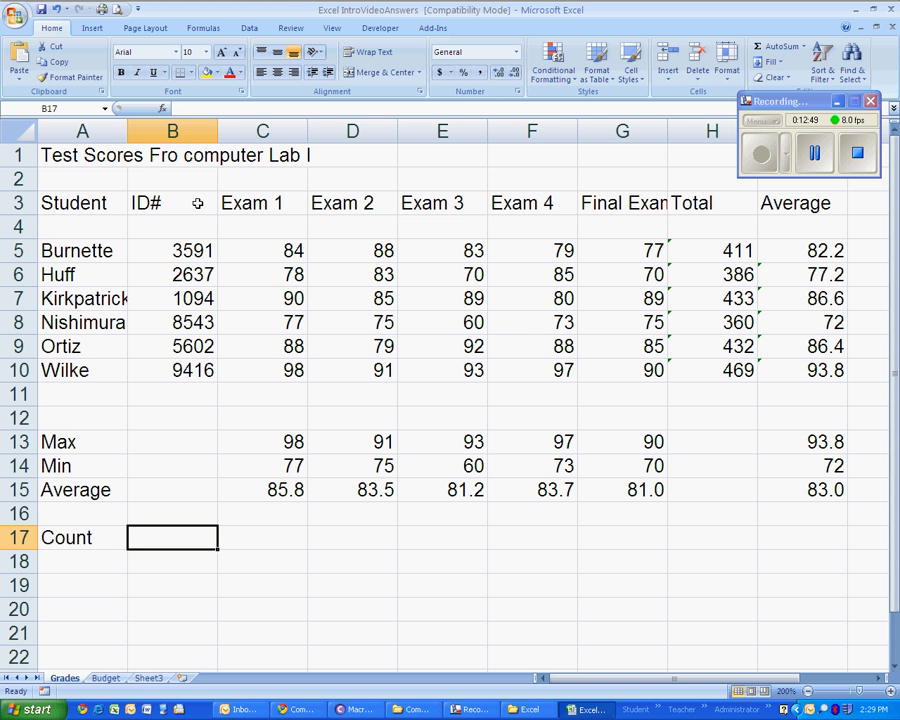
left_click(806, 47)
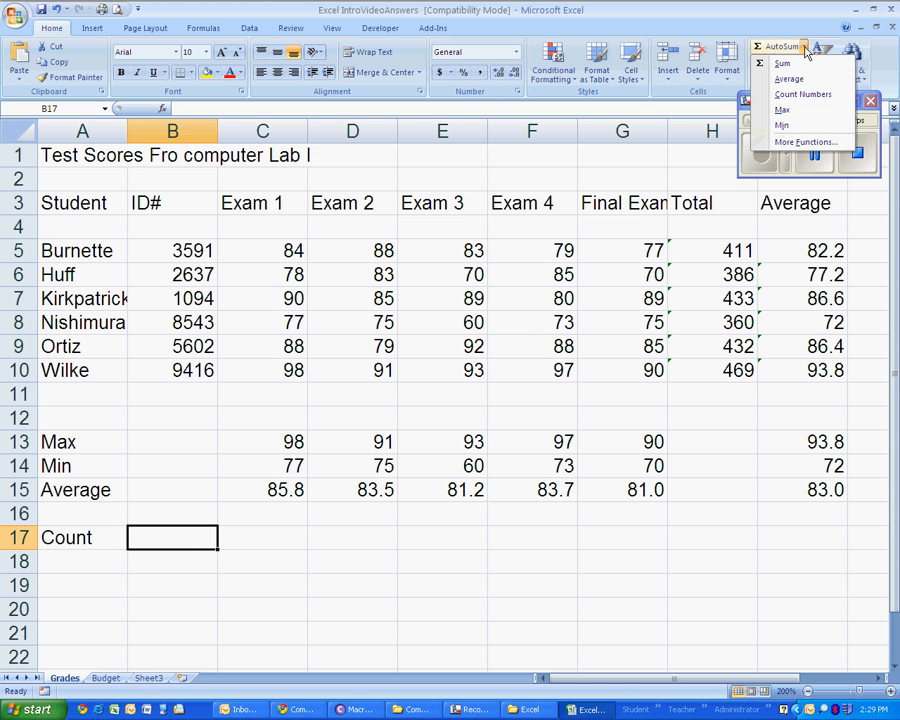
left_click(801, 96)
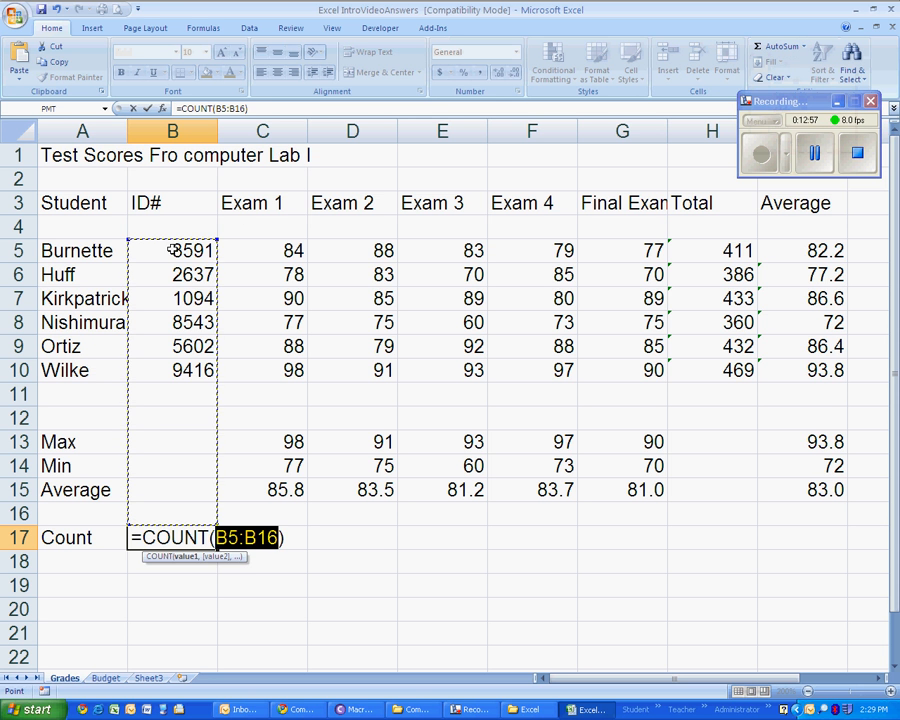
left_click_drag(172, 250, 173, 368)
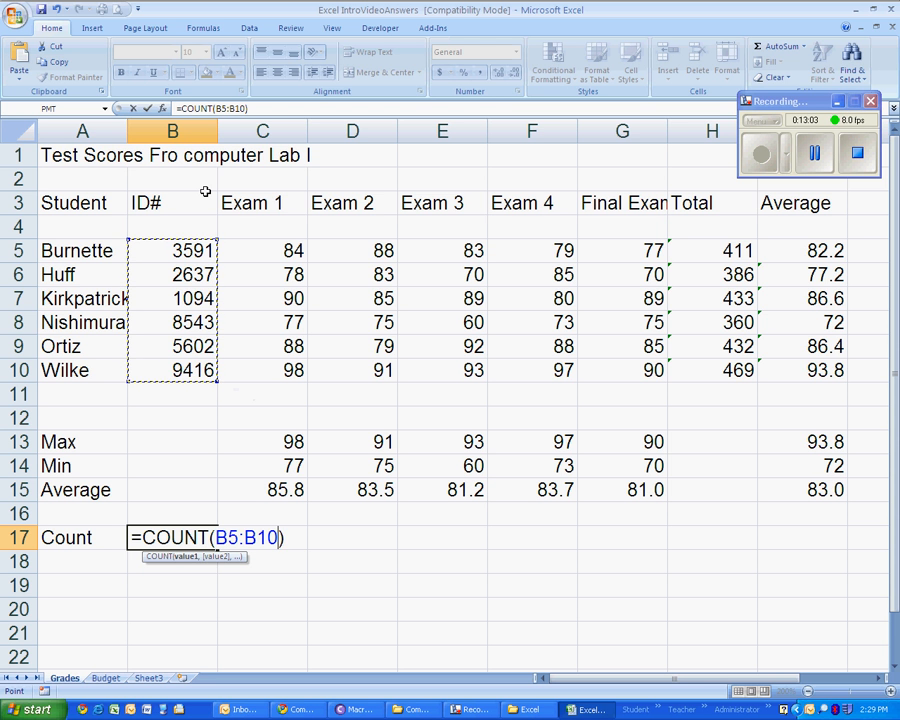
key("Return")
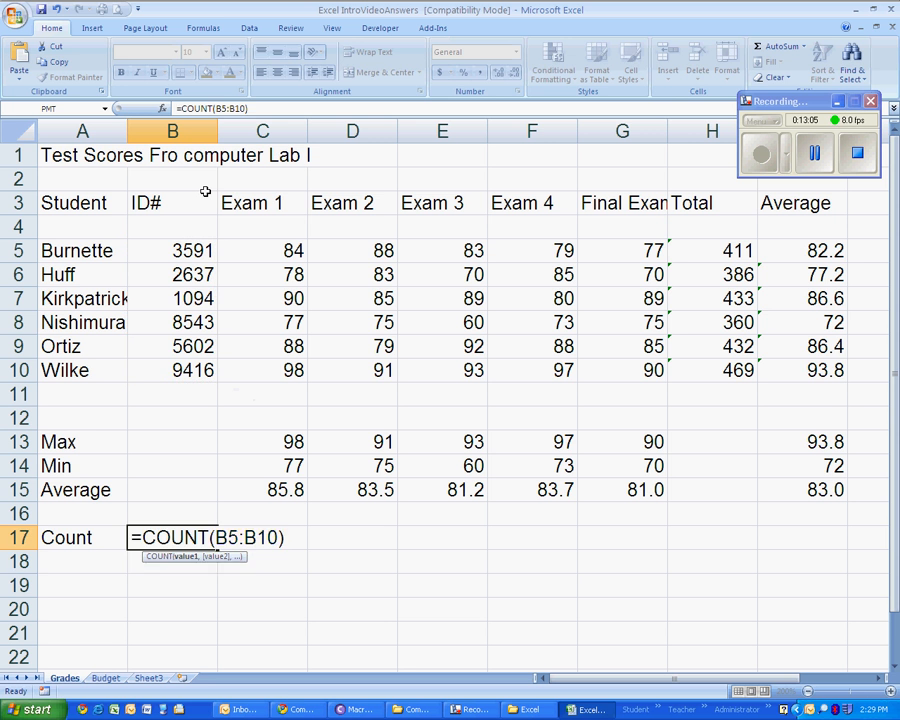
left_click(192, 542)
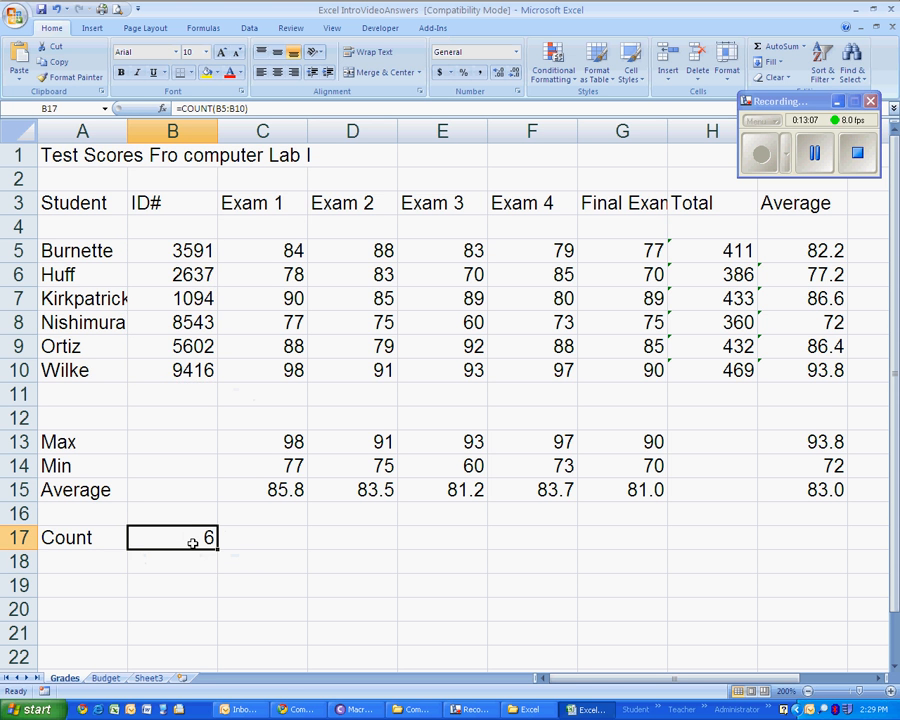
- Go through the ID numbers in B5:B10 one by one and compare them with the count in B17
left_click(170, 255)
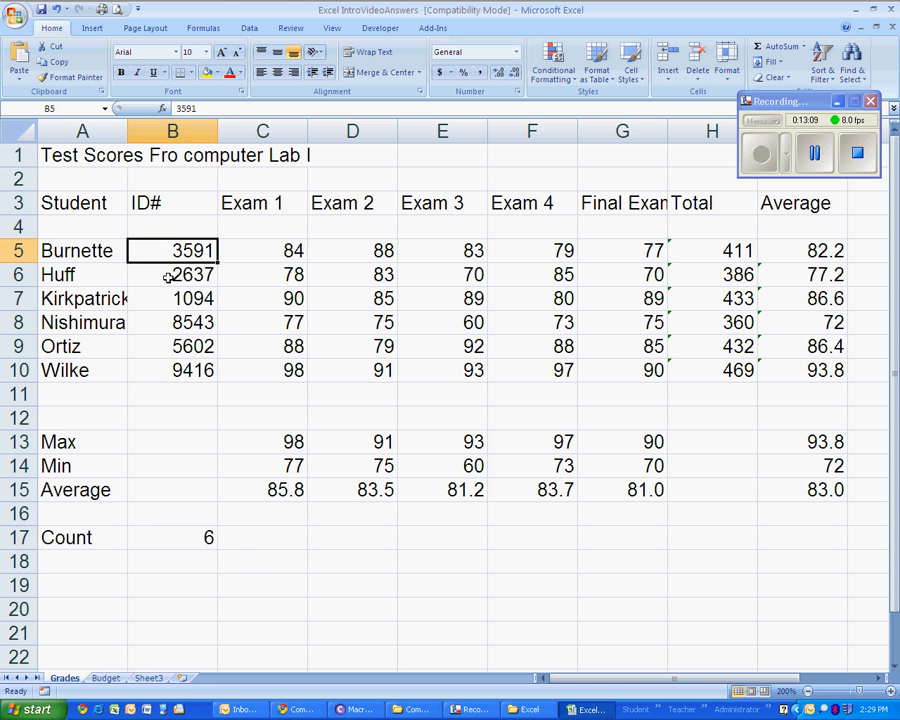
left_click(171, 272)
left_click(169, 297)
left_click(168, 322)
left_click(167, 347)
left_click(169, 372)
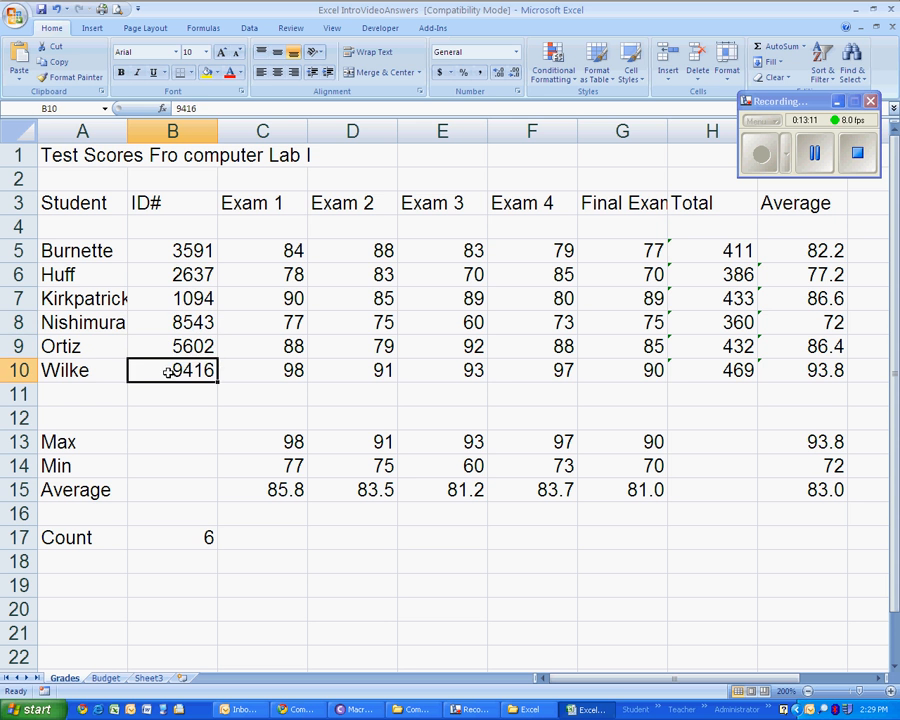
left_click(169, 544)
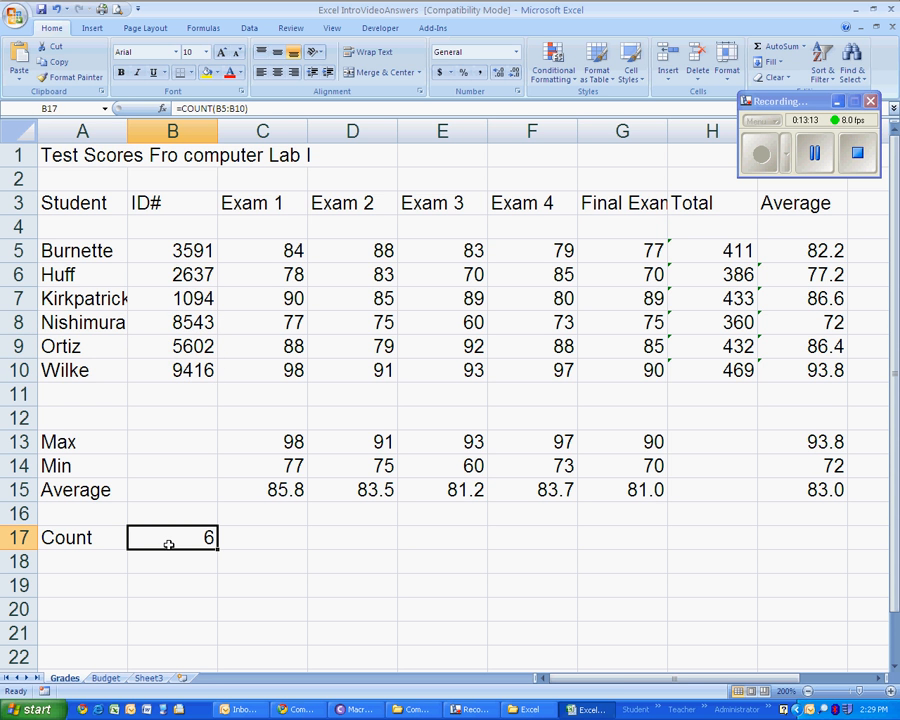
left_click_drag(176, 243, 181, 368)
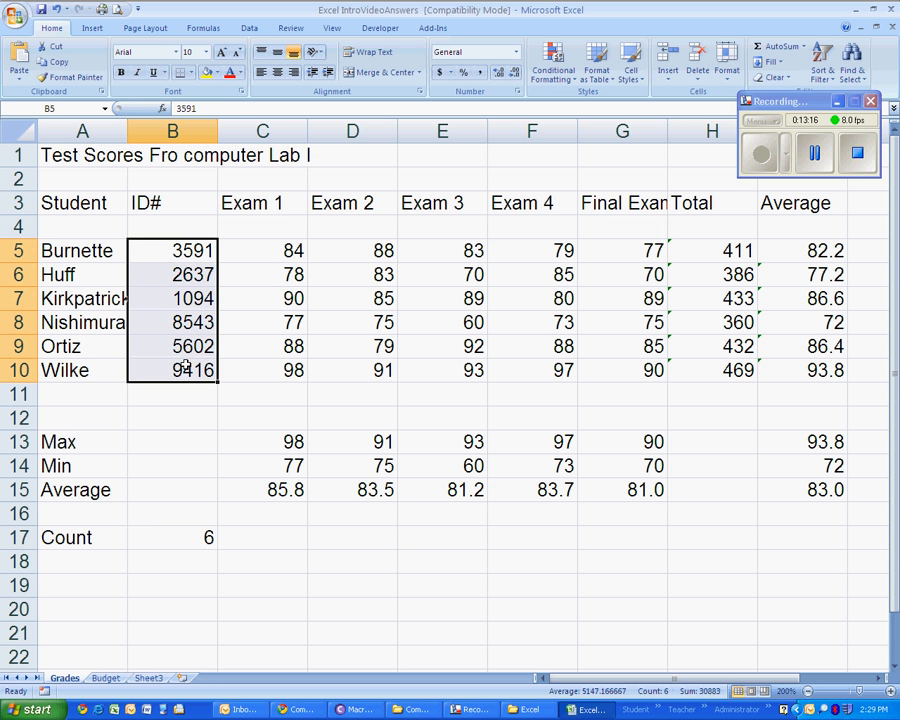
left_click(204, 537)
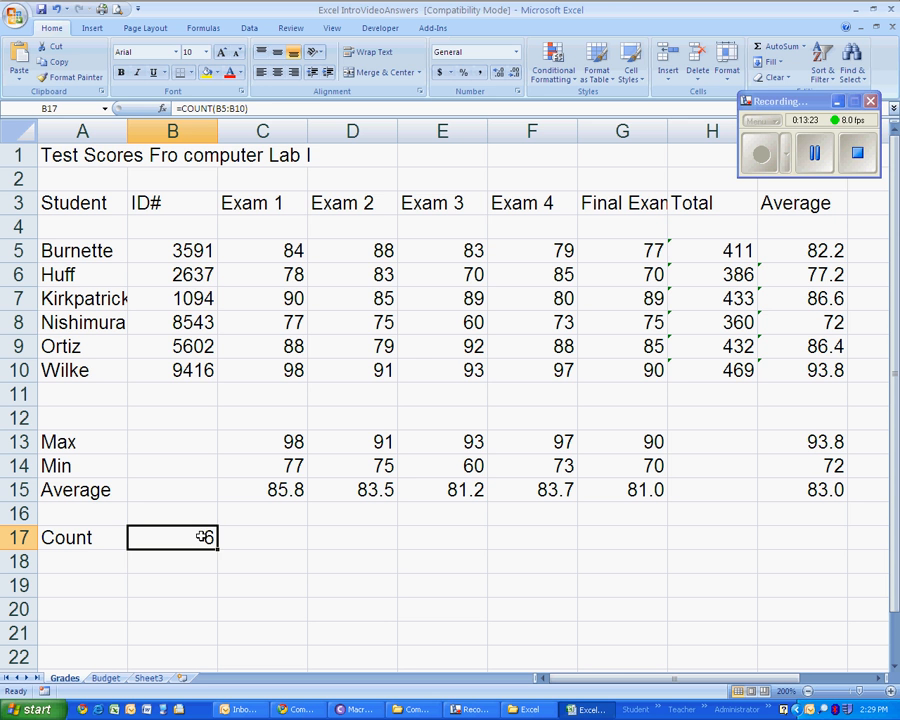
left_click(811, 160)
left_click(757, 153)
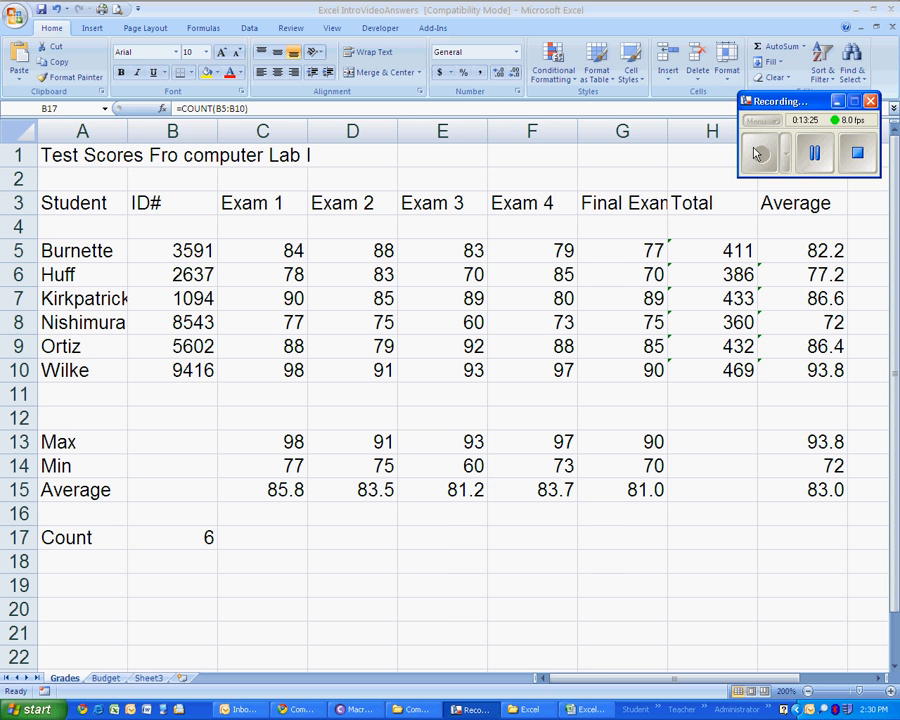
left_click(172, 537)
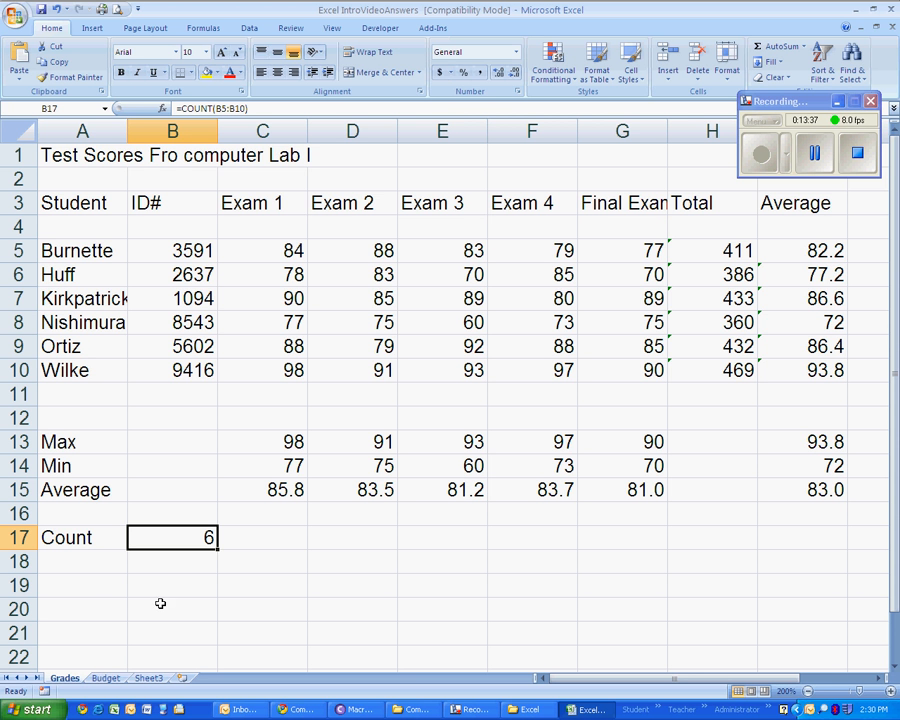
- Open the Budget sheet and look over the January to March columns and the empty Total cells E4:E9
left_click(106, 678)
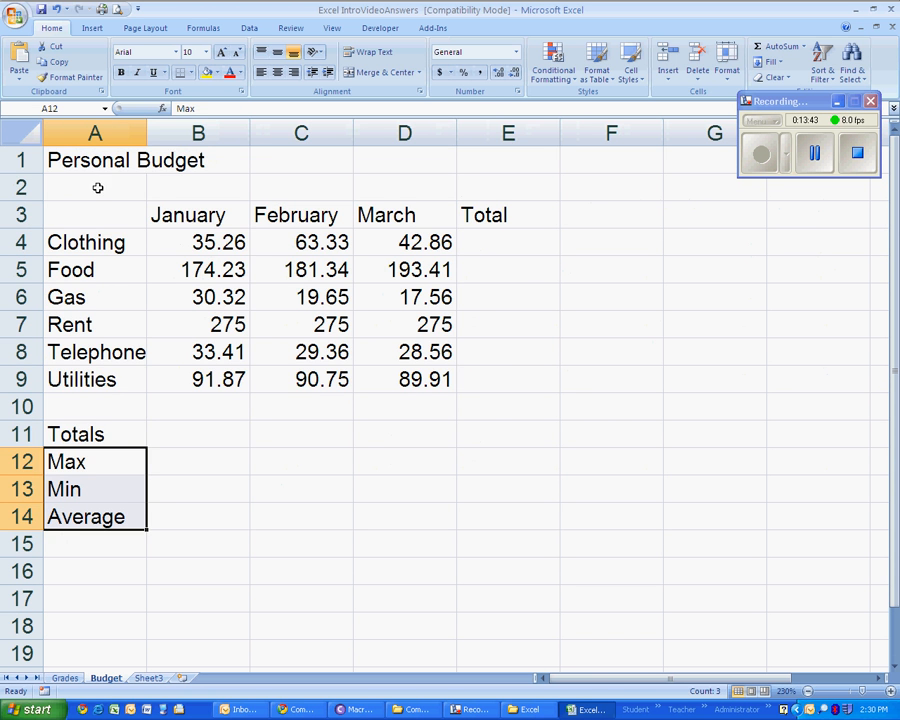
left_click_drag(90, 159, 576, 529)
left_click(195, 295)
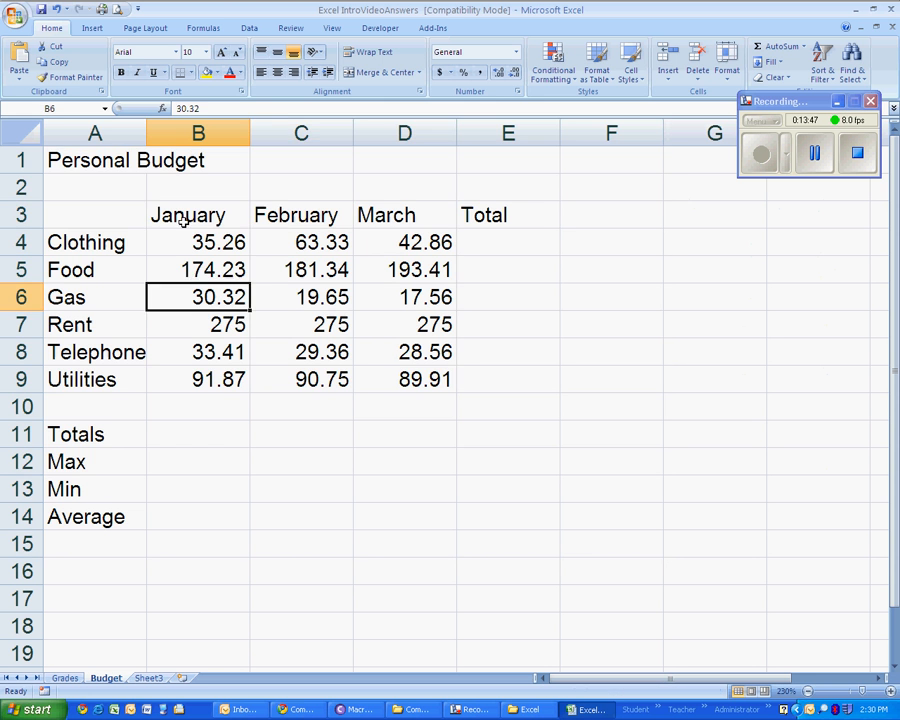
left_click(190, 215)
left_click(300, 215)
left_click(366, 215)
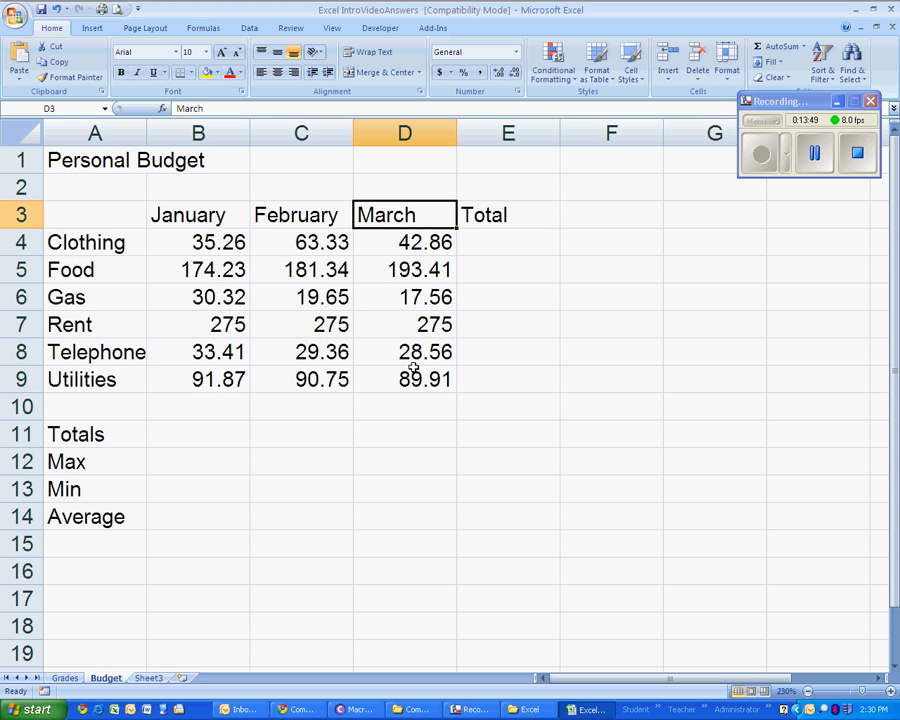
left_click_drag(500, 243, 514, 371)
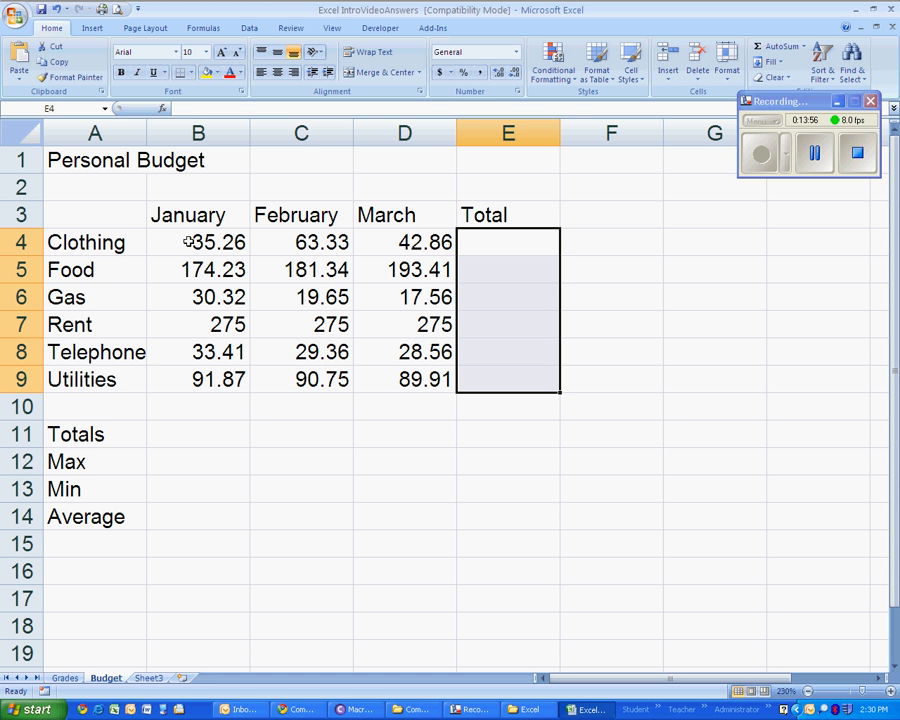
left_click(490, 238)
left_click(503, 274)
left_click(510, 297)
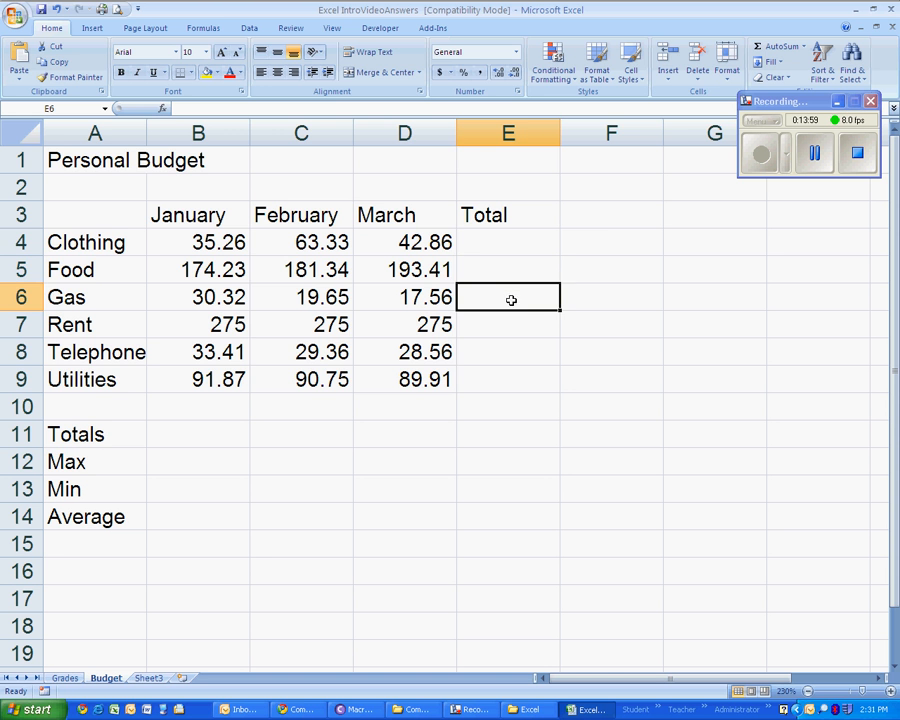
- Enter the column heading Average in F3 of the Budget sheet and go through the cells below it
left_click(589, 223)
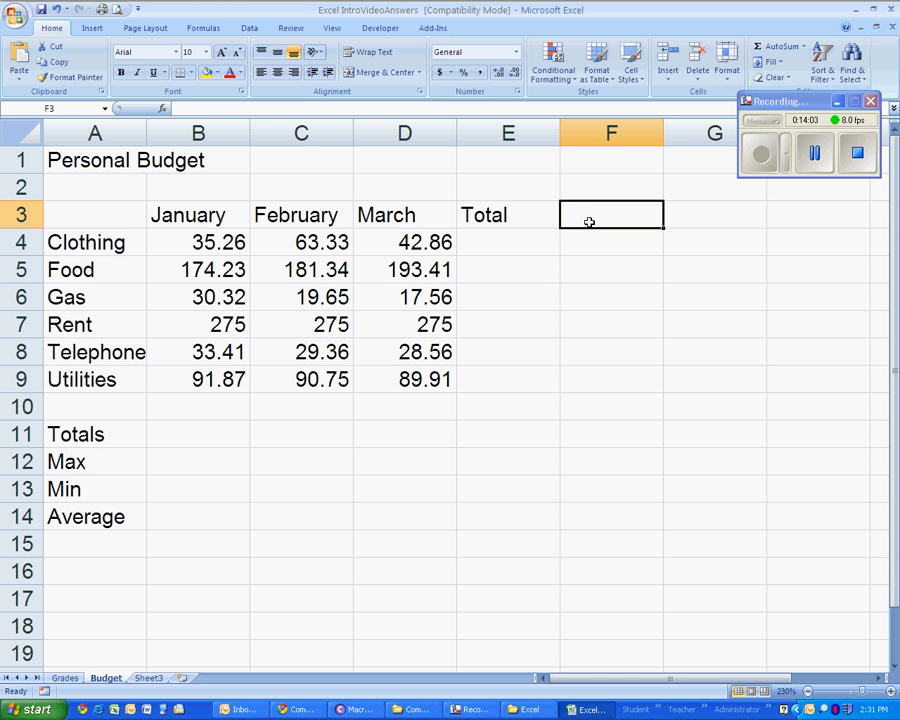
type("Averat")
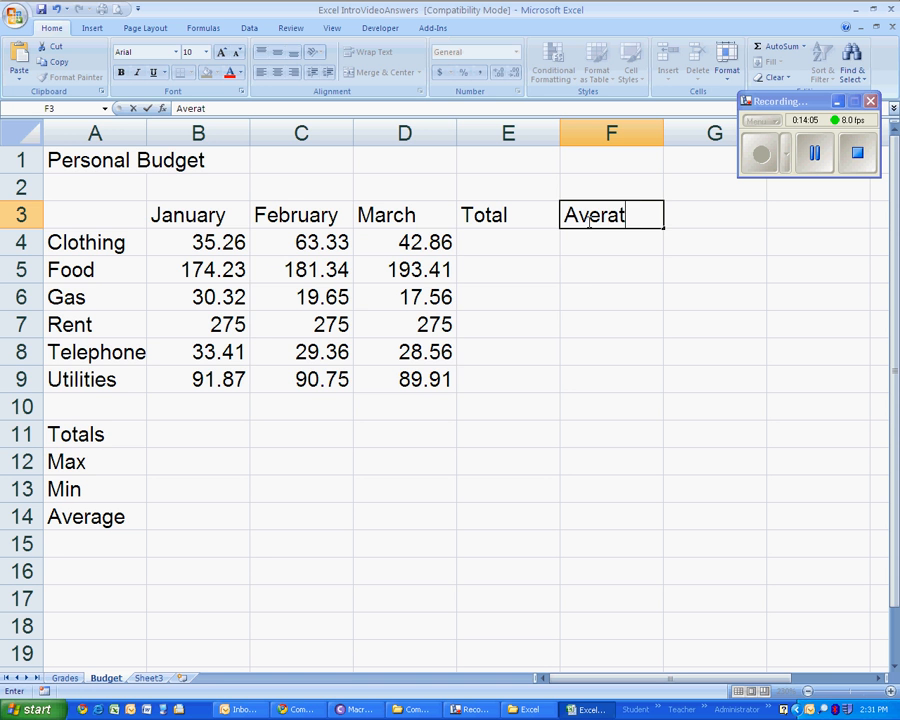
key("BackSpace")
type("ge")
key("Return")
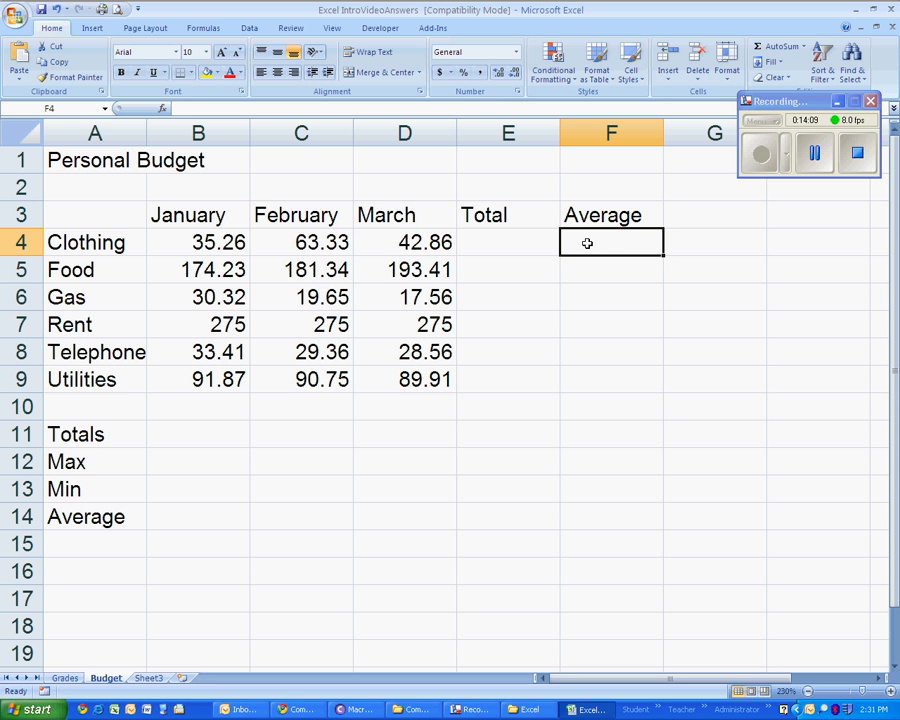
left_click(586, 270)
left_click(595, 292)
left_click(594, 323)
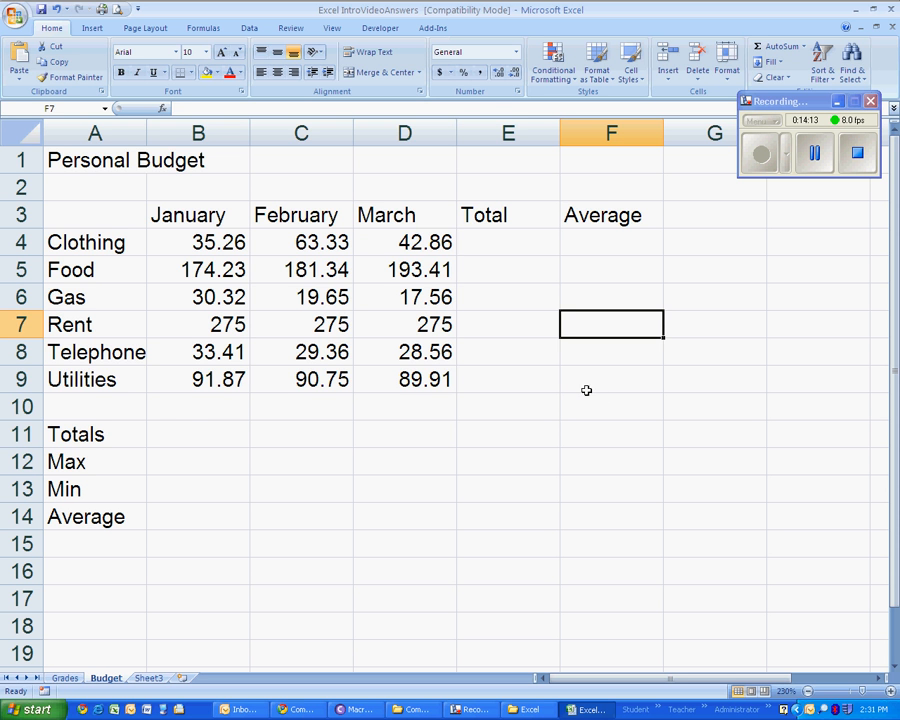
- Look over the empty cells beside Totals, Max, Min and Average, and enter the label Count in A16
left_click_drag(178, 433, 390, 436)
left_click_drag(153, 464, 418, 508)
left_click(90, 574)
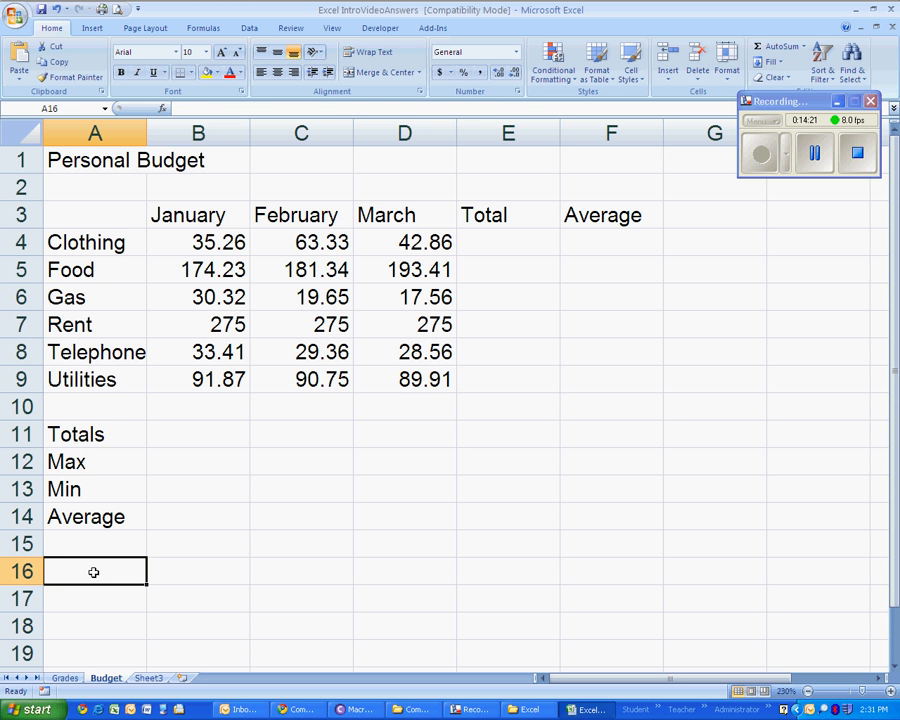
type("Count")
key("Tab")
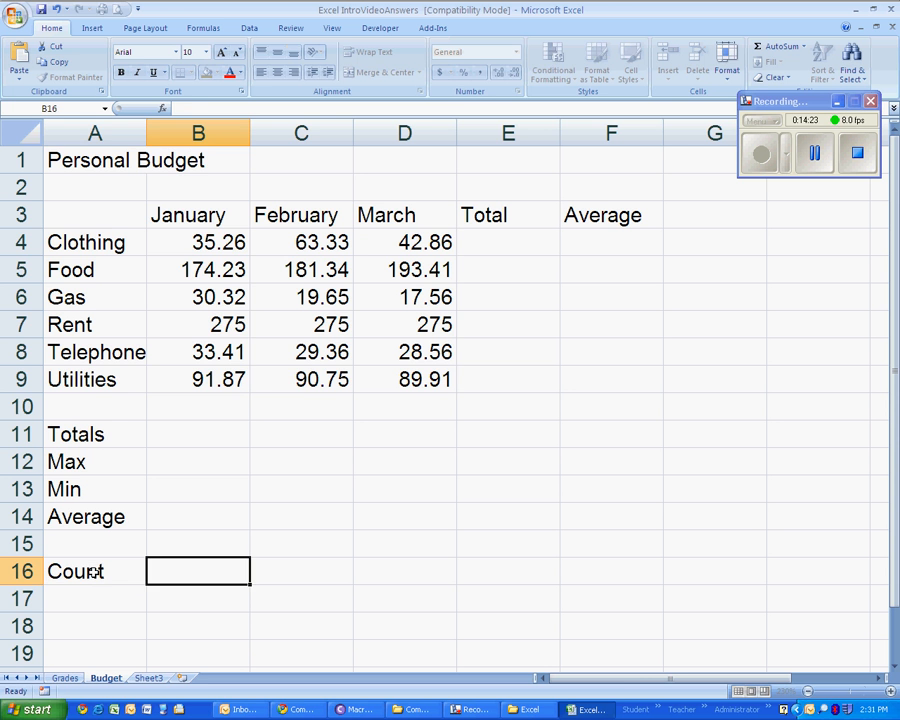
- Review the January amounts in B4:B9 as the range for the count in B16
left_click(216, 243)
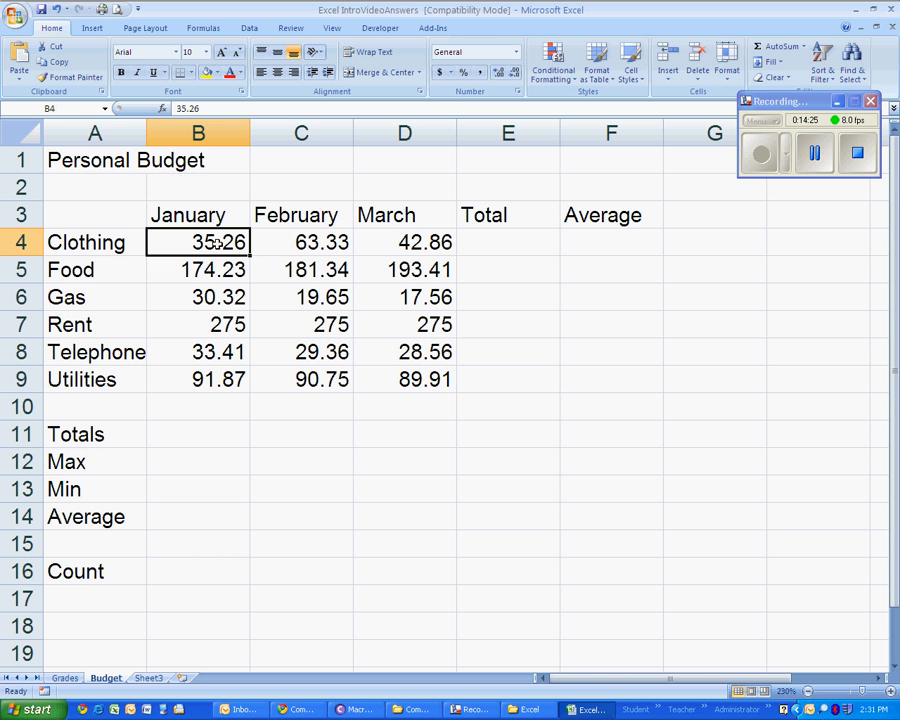
left_click_drag(216, 243, 235, 374)
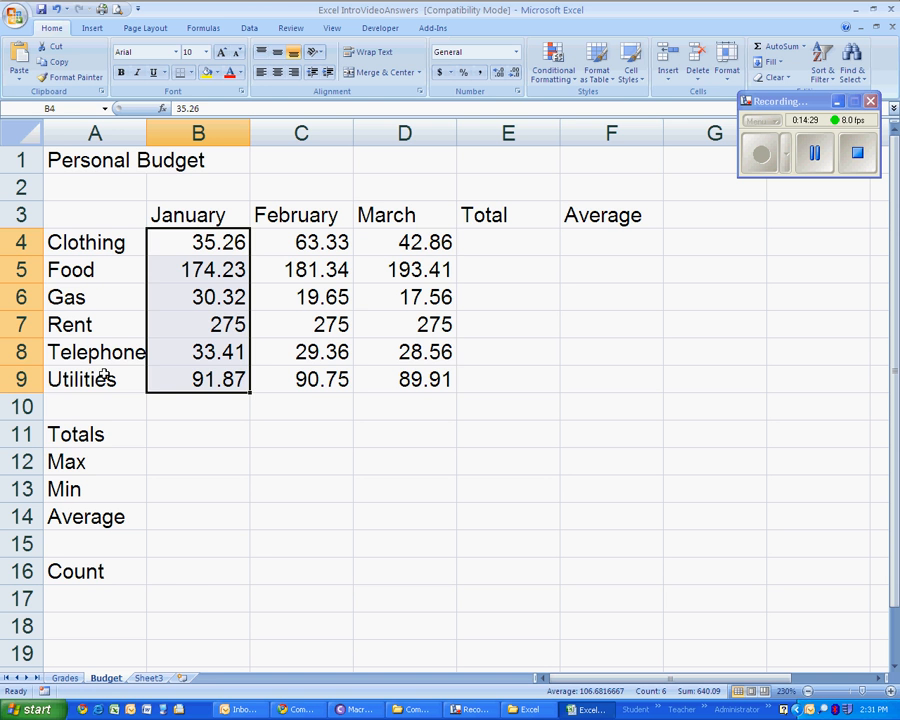
left_click(189, 577)
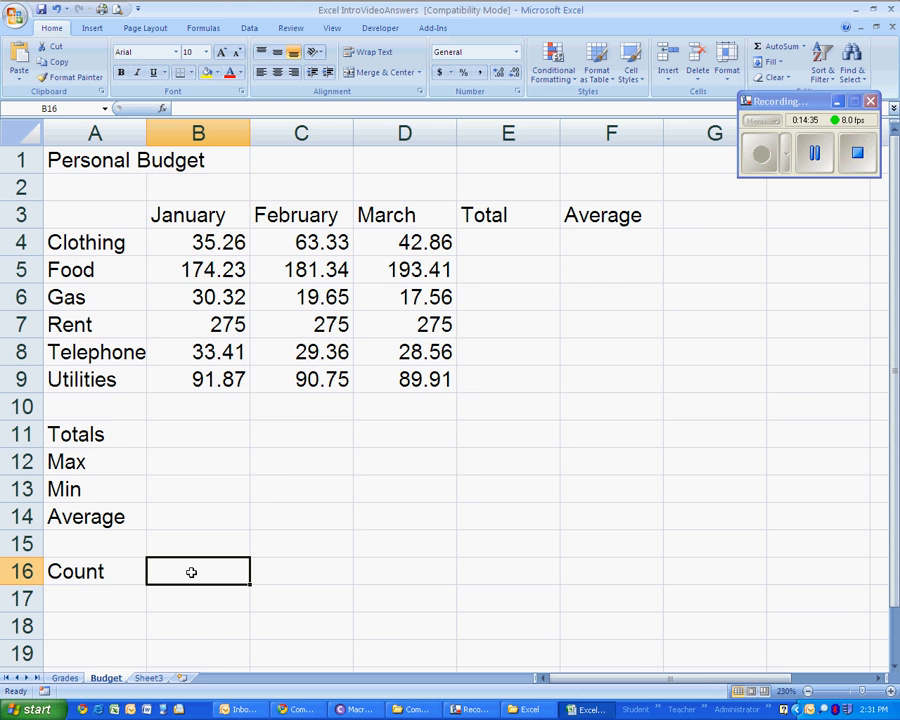
- Go back to the Grades sheet and check the Exam 1 Max formula in C13 and Average formula in C15
left_click(66, 679)
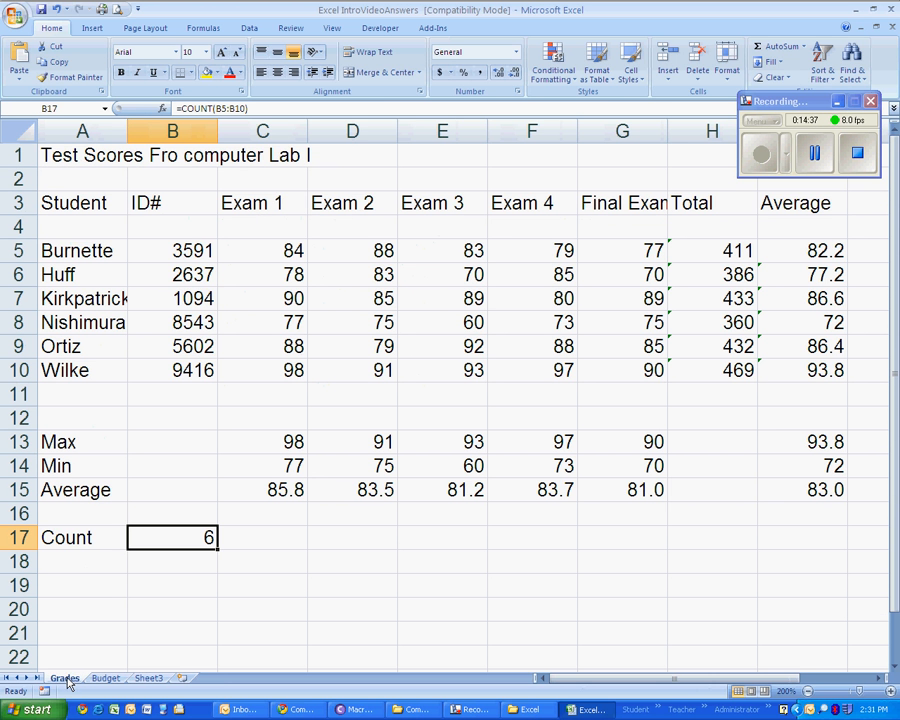
double_click(271, 441)
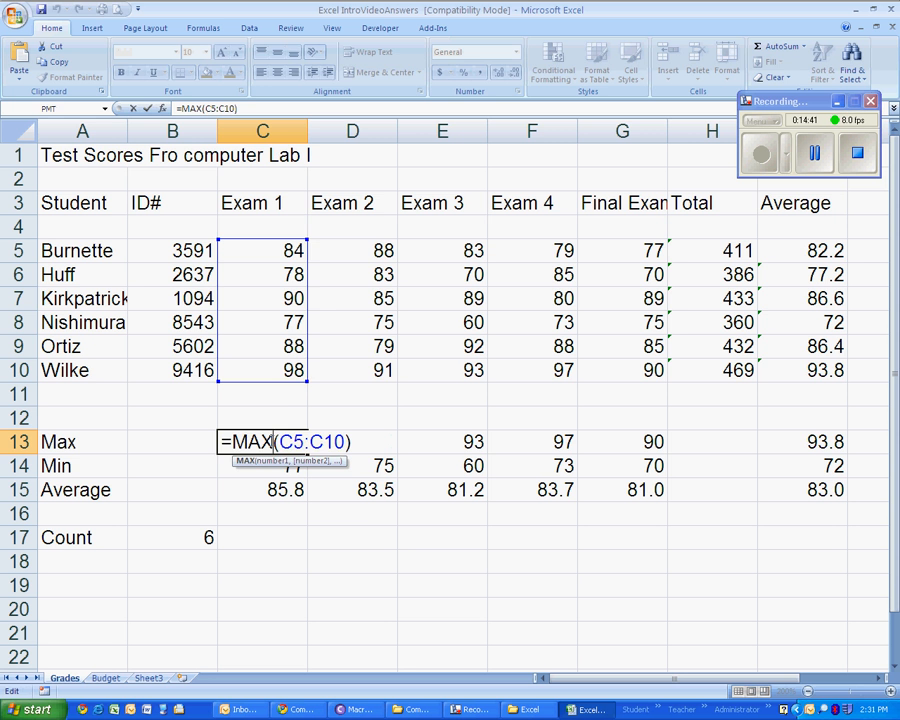
key("Escape")
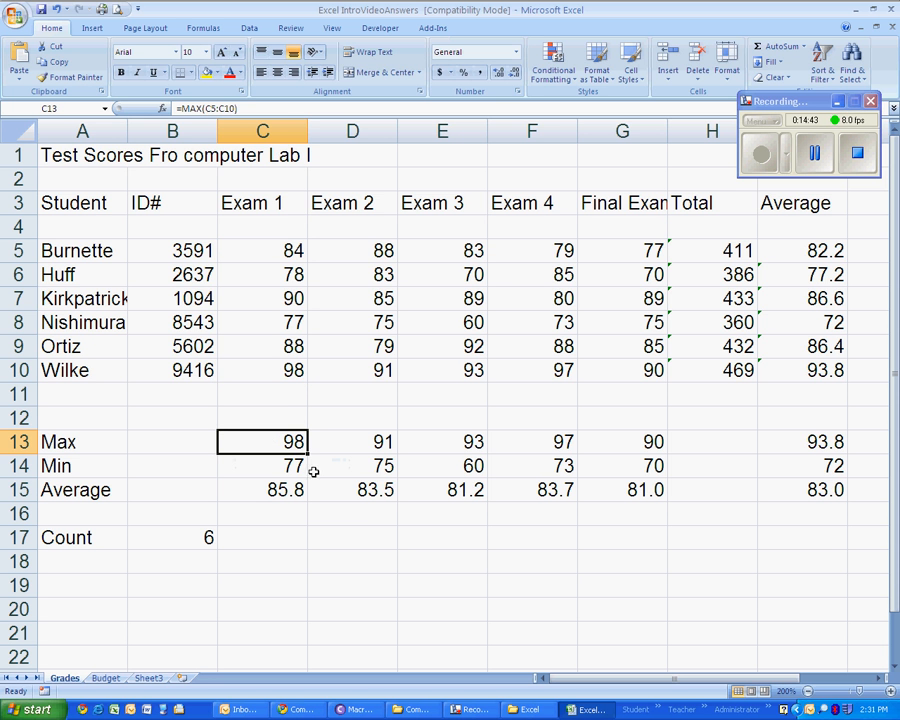
double_click(271, 488)
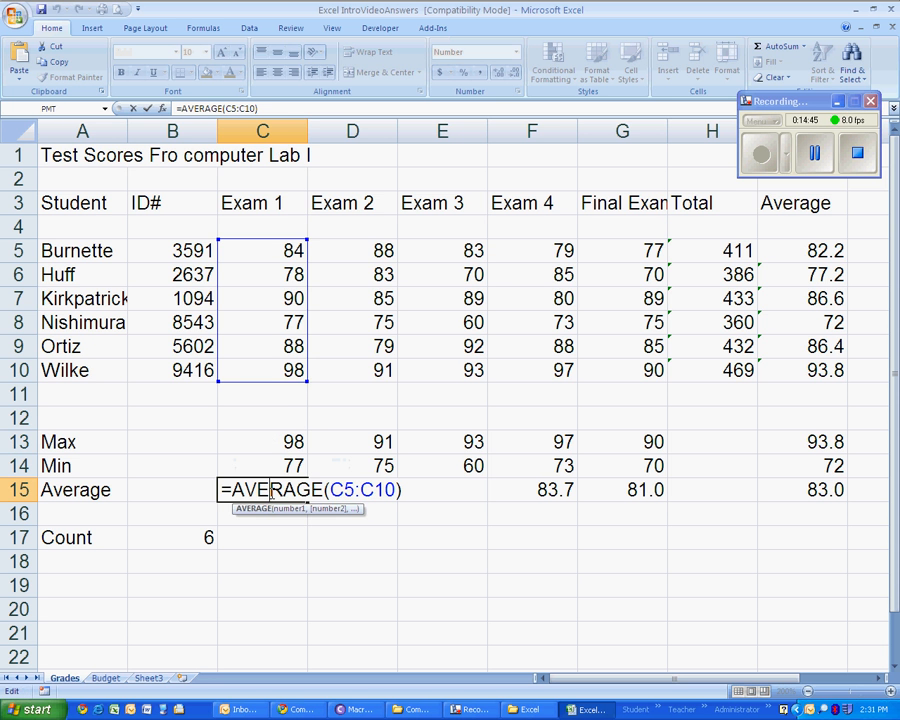
key("Escape")
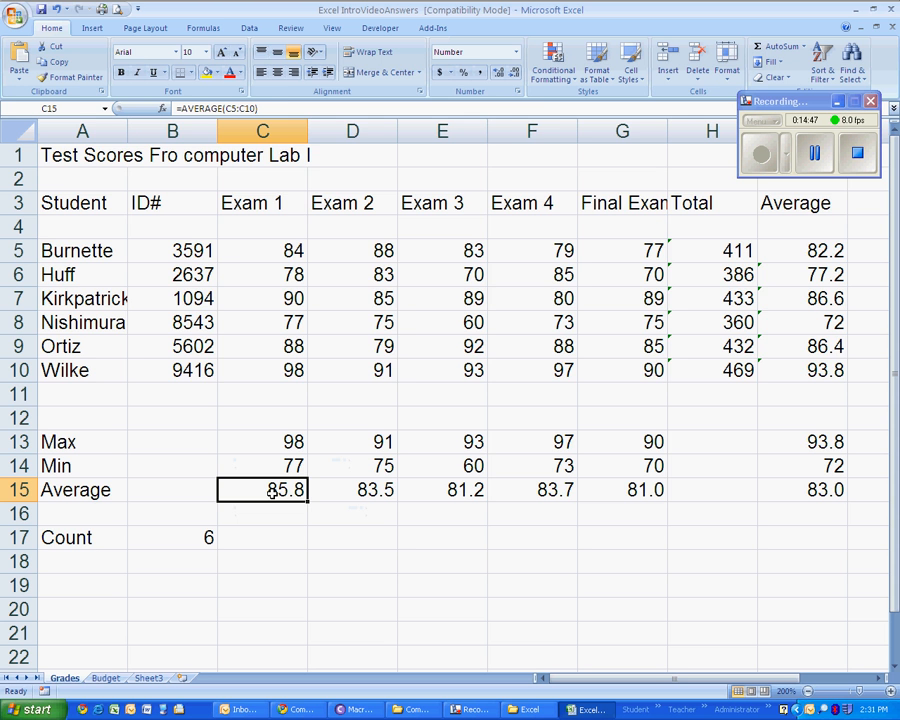
- Return to the Budget sheet and look over the whole budget table A3:F16
left_click(104, 678)
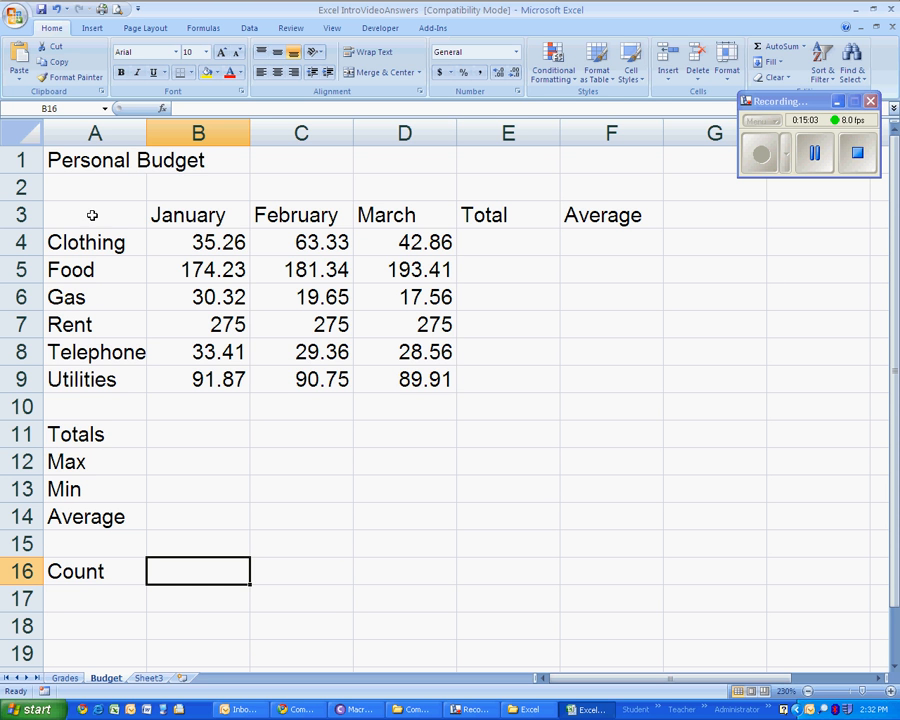
left_click_drag(92, 215, 614, 558)
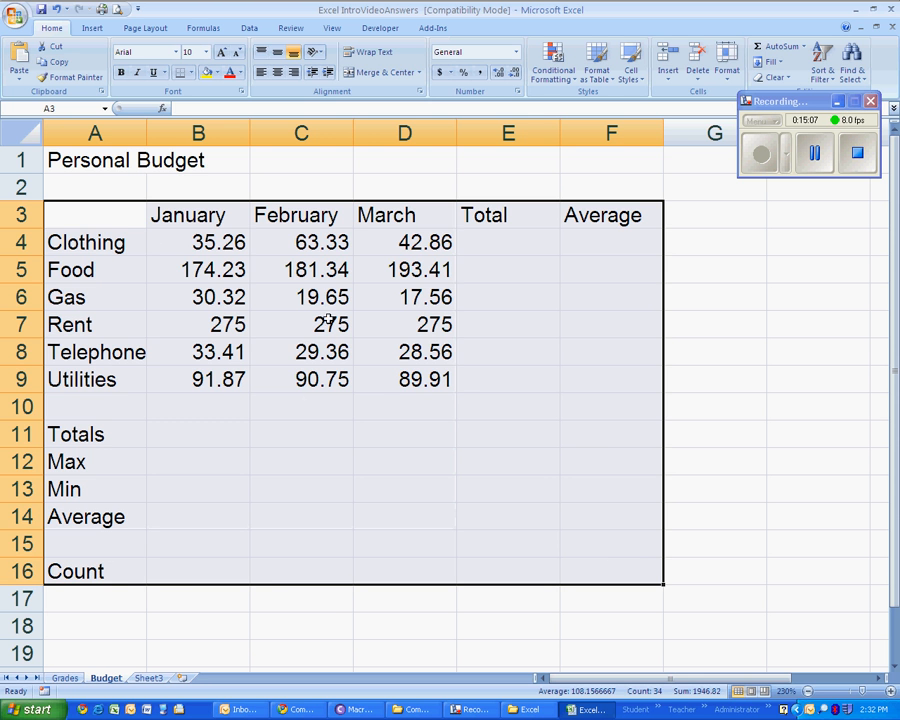
left_click(115, 216)
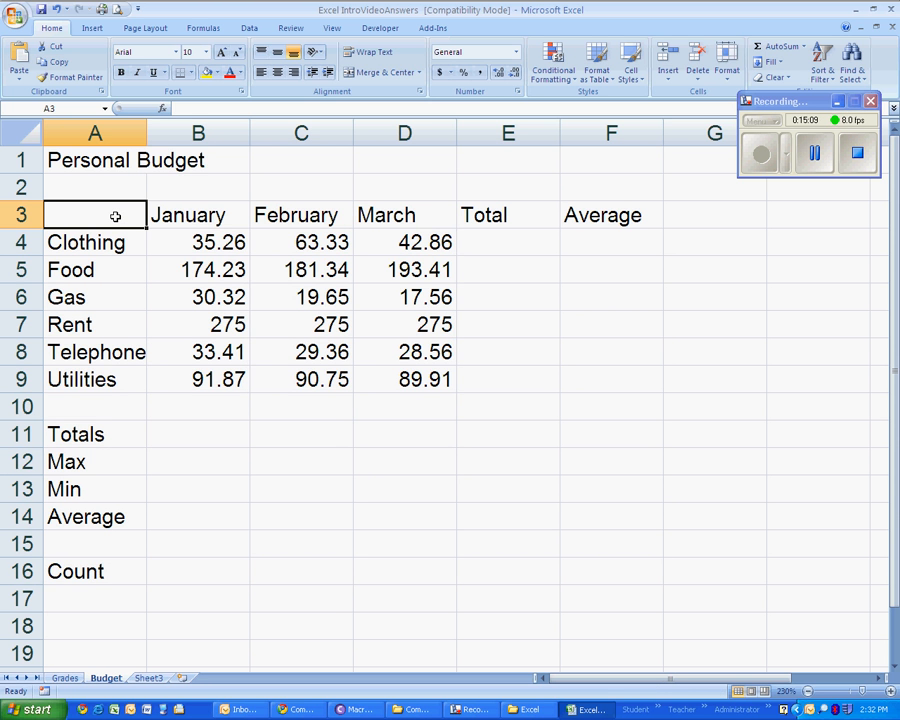